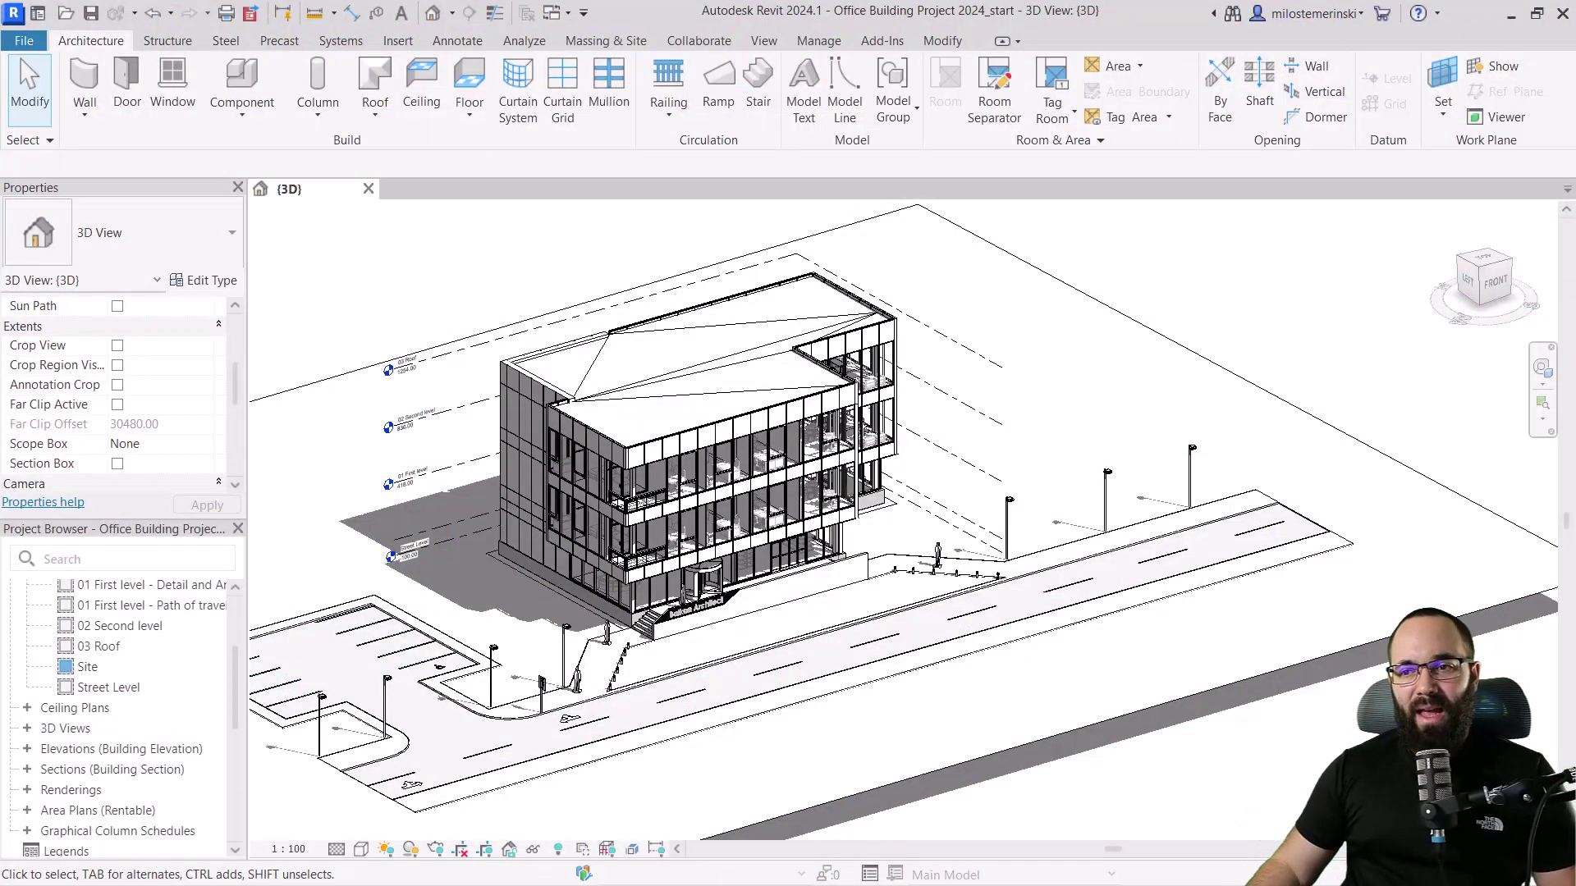
Create a new Schedule/Quantities table for the Rooms category, named Room Schedule 2.
middle_click_drag(612, 406, 547, 407, "shift")
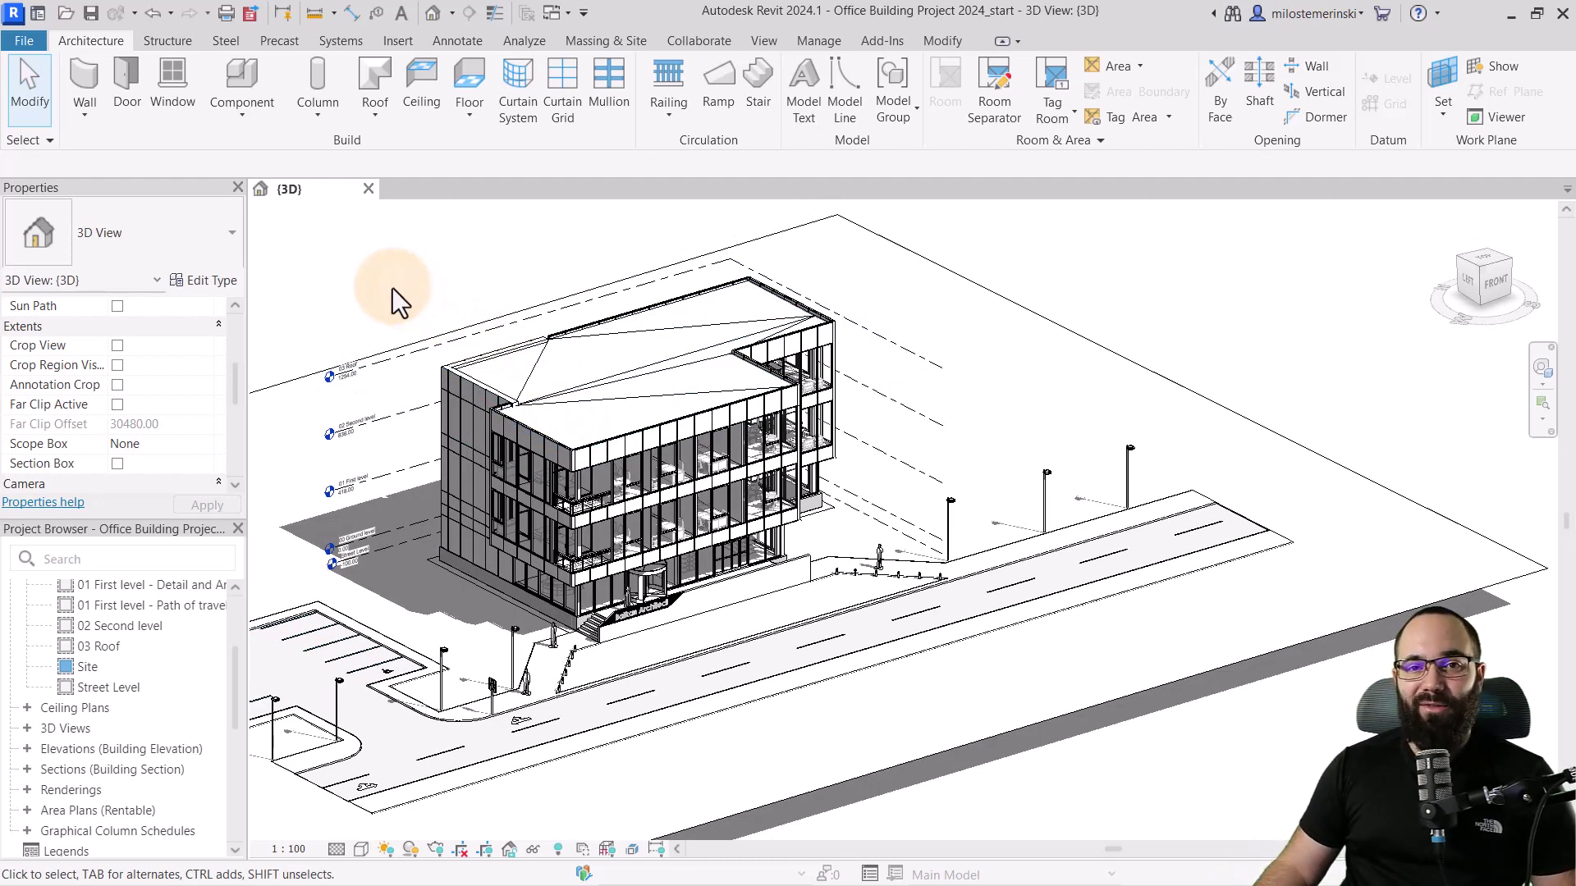
left_click(762, 41)
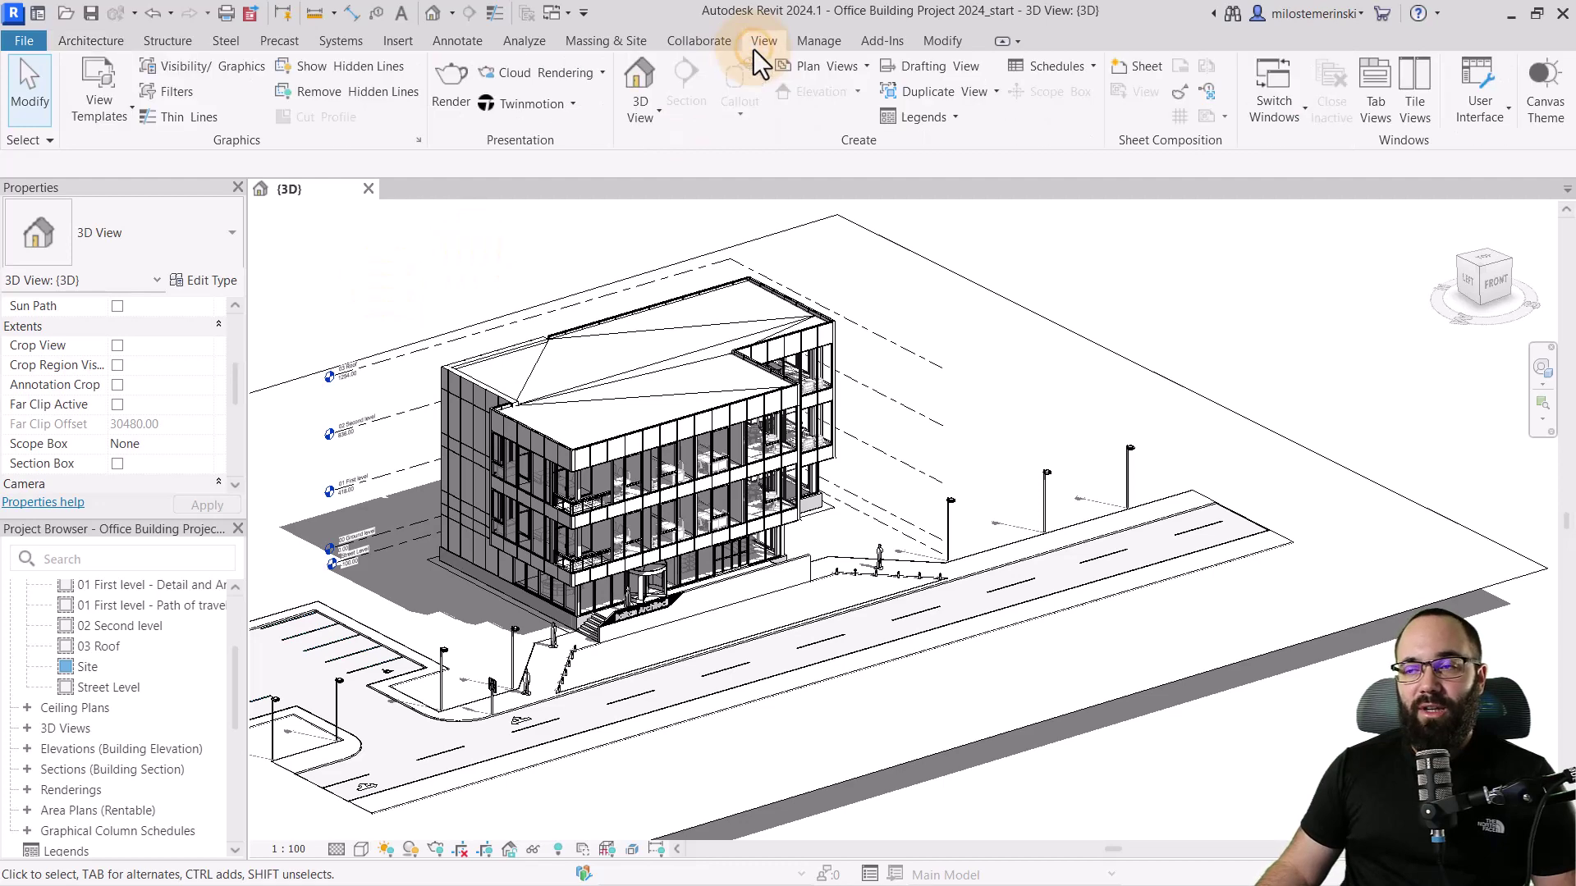
left_click(1039, 70)
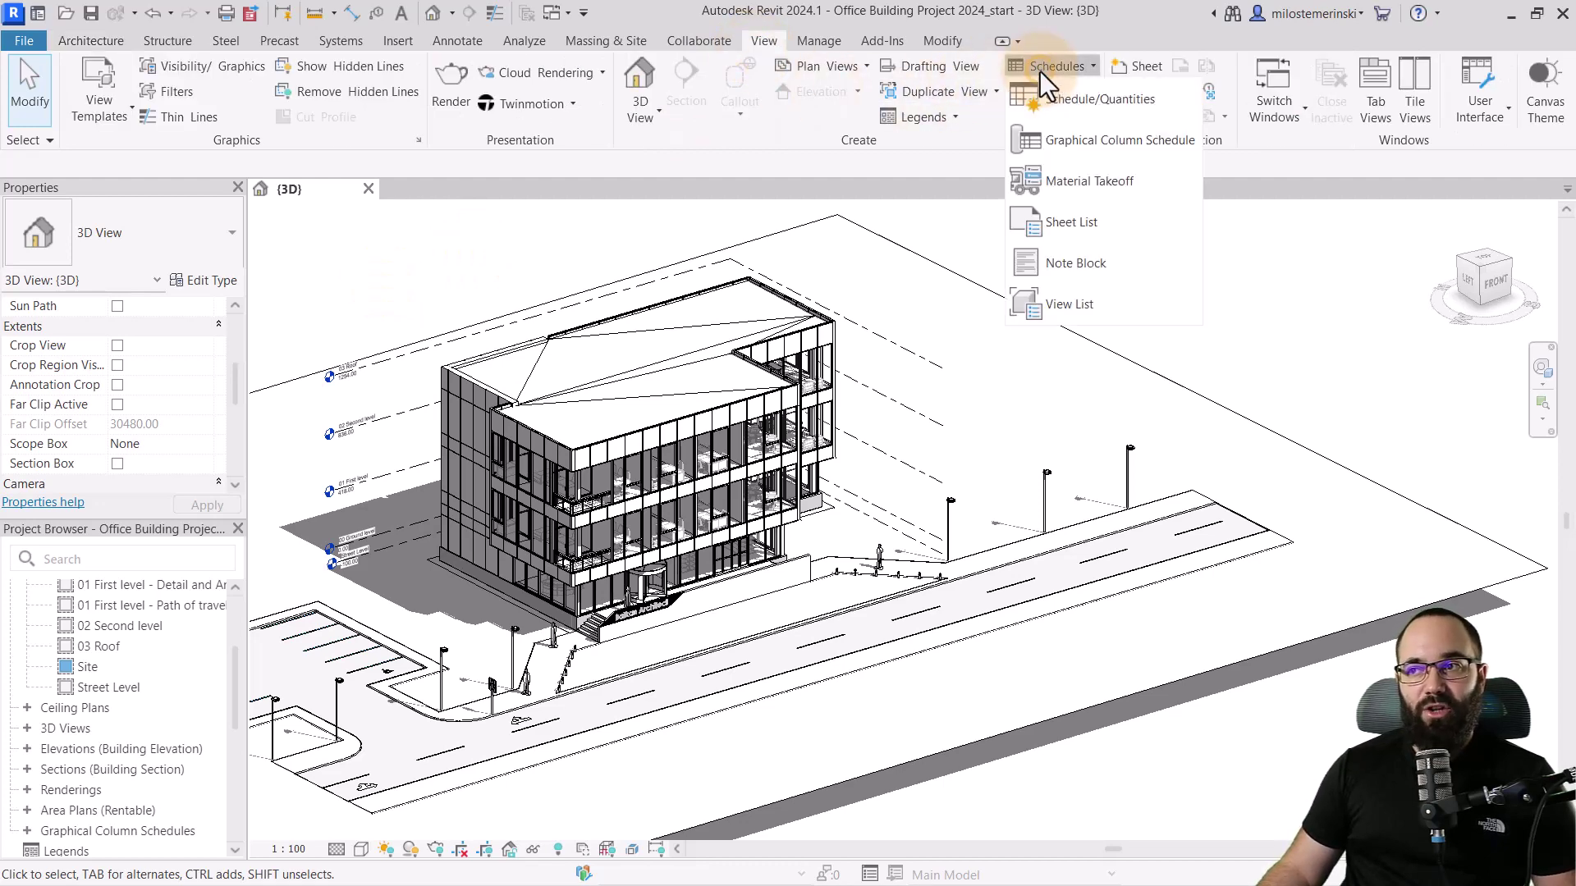
left_click(1057, 106)
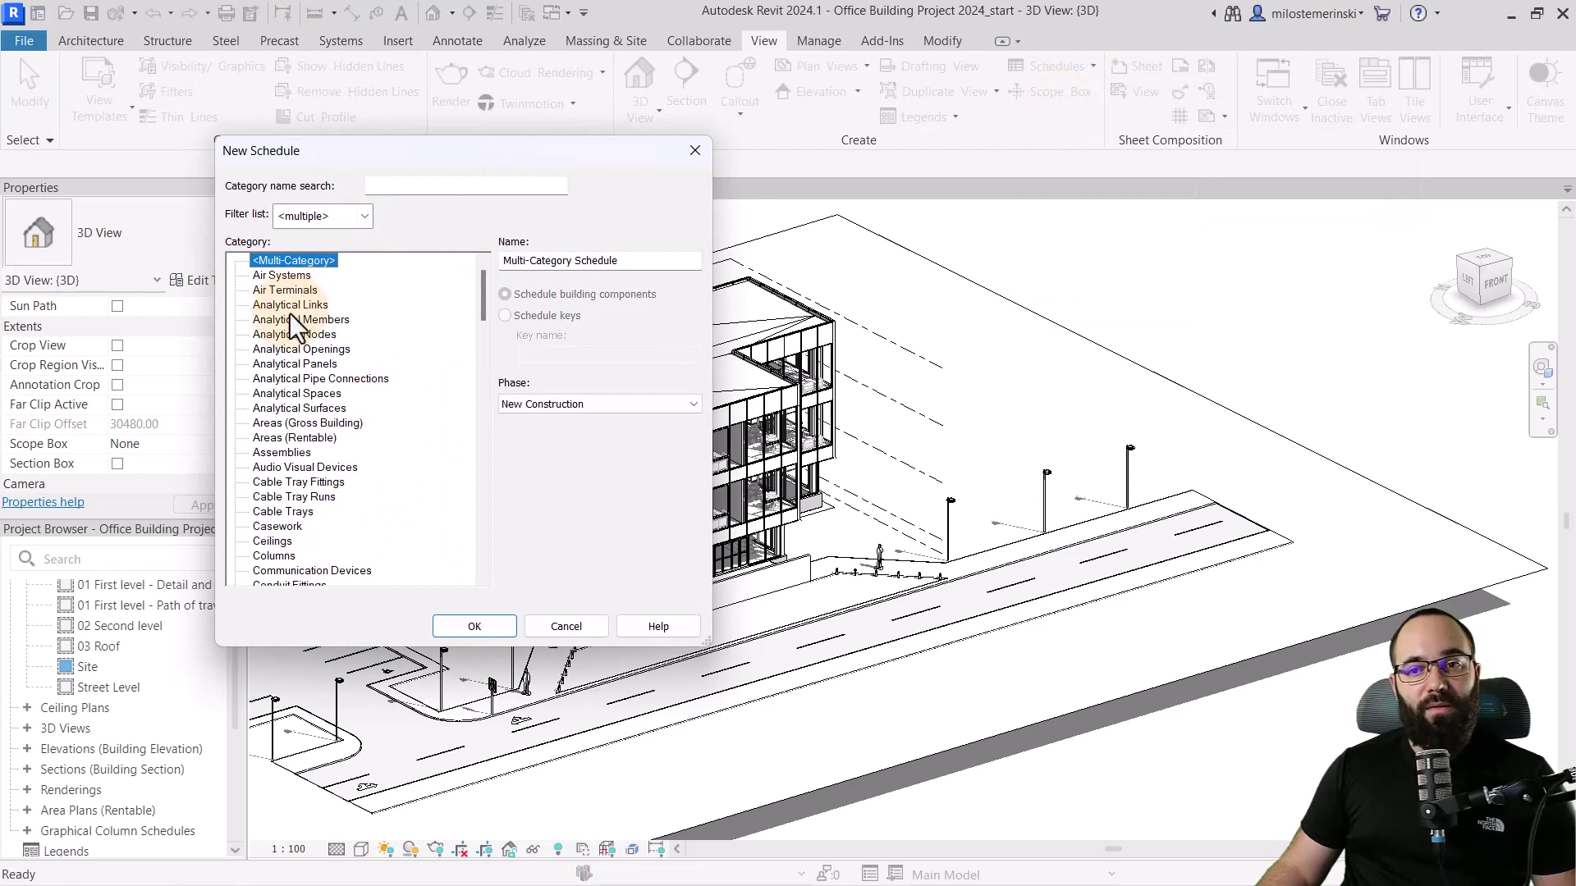
left_click(289, 340)
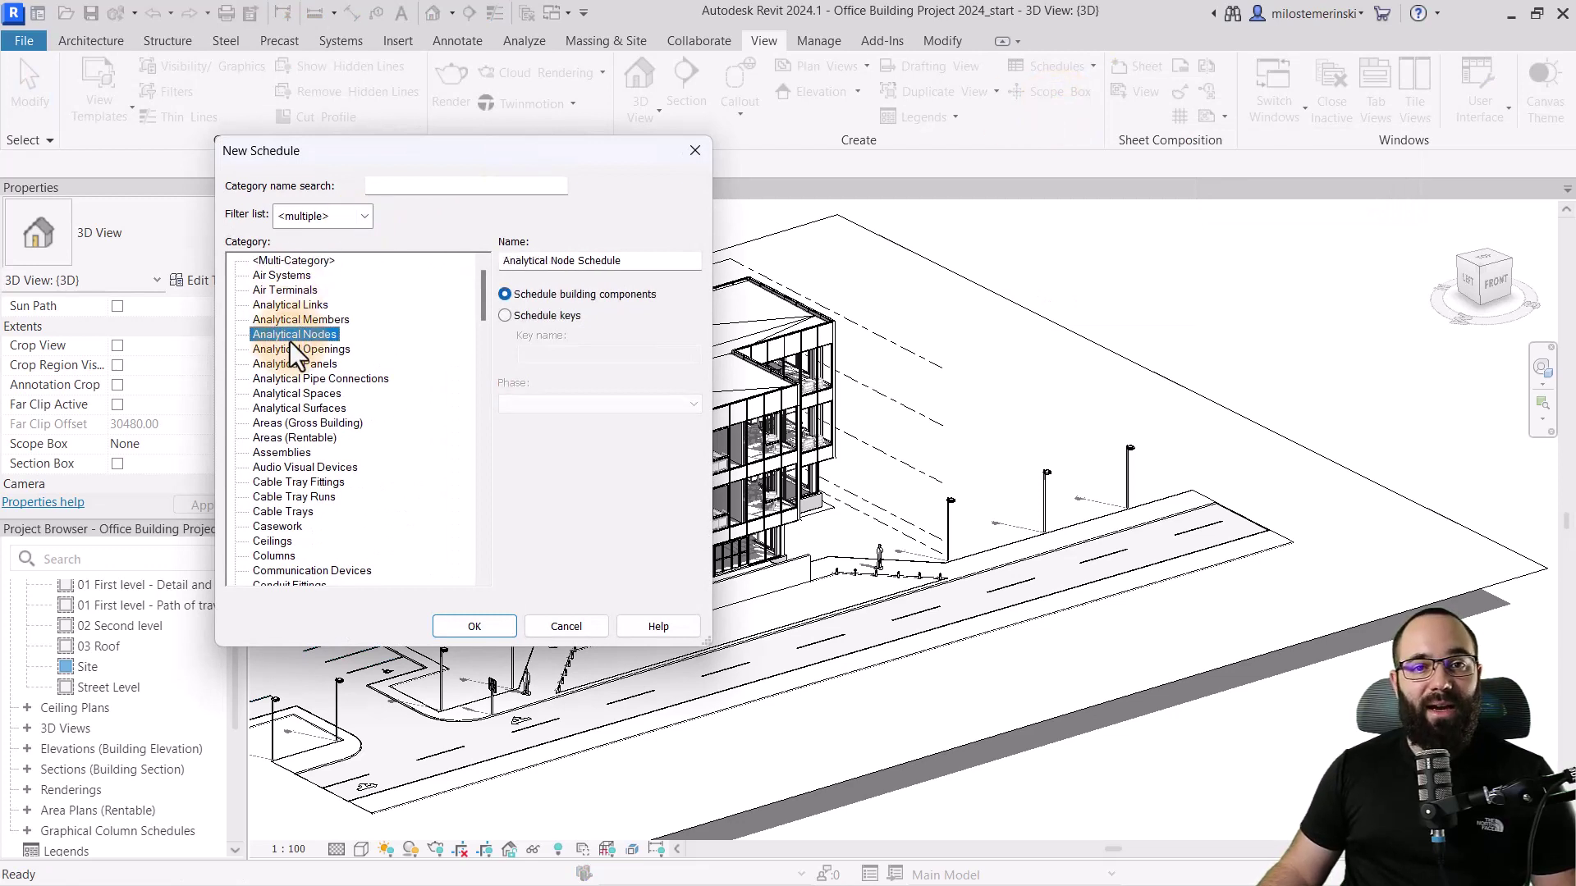
key("r")
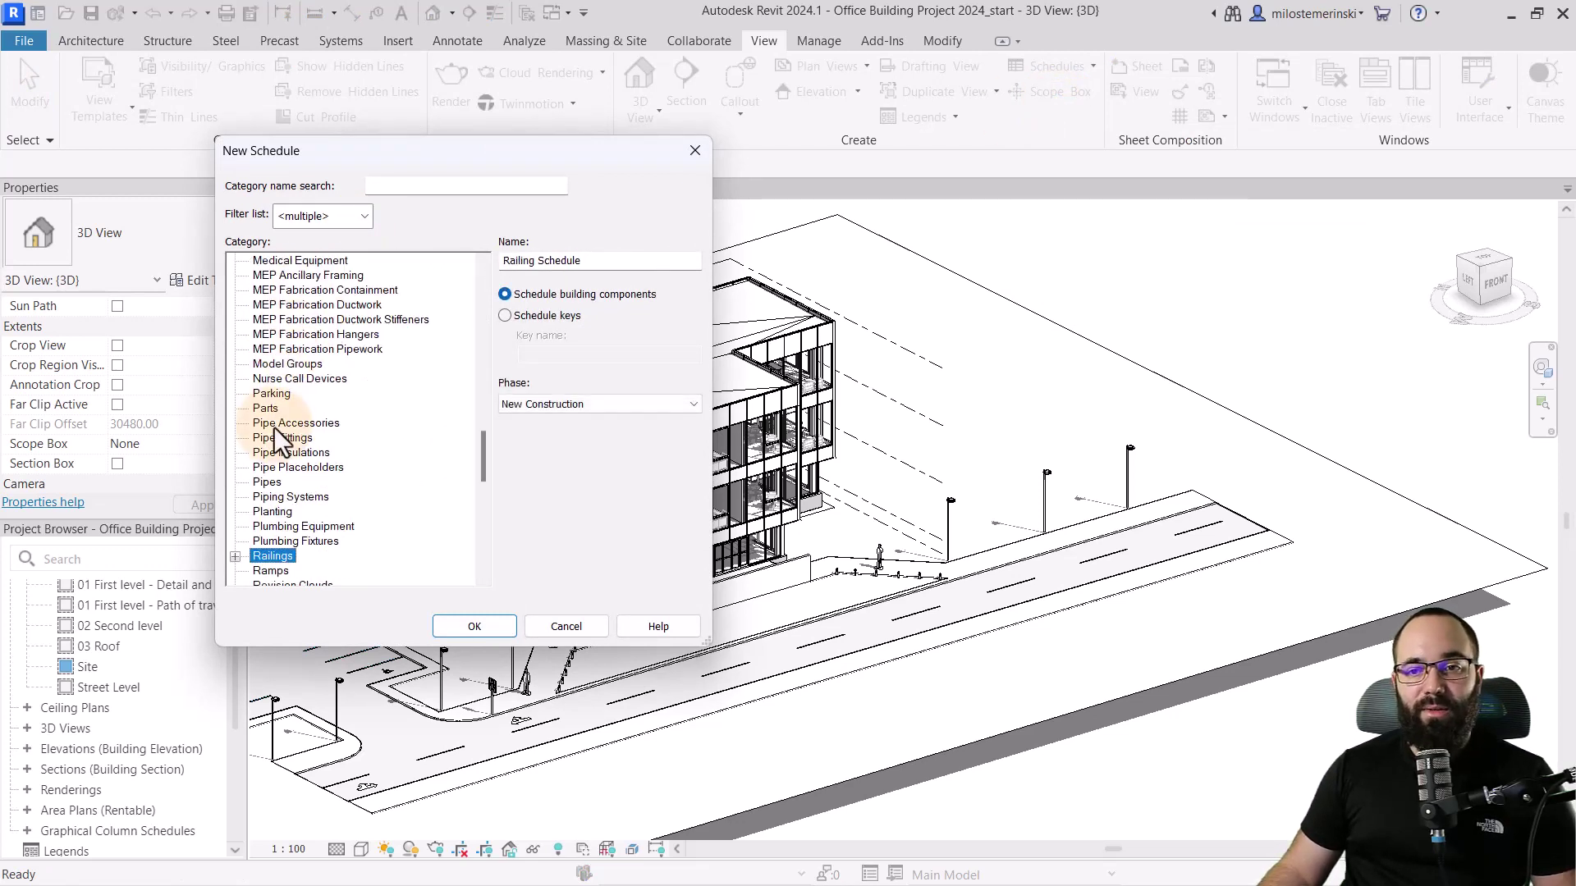
scroll(316, 509, "down", 2)
left_click(296, 527)
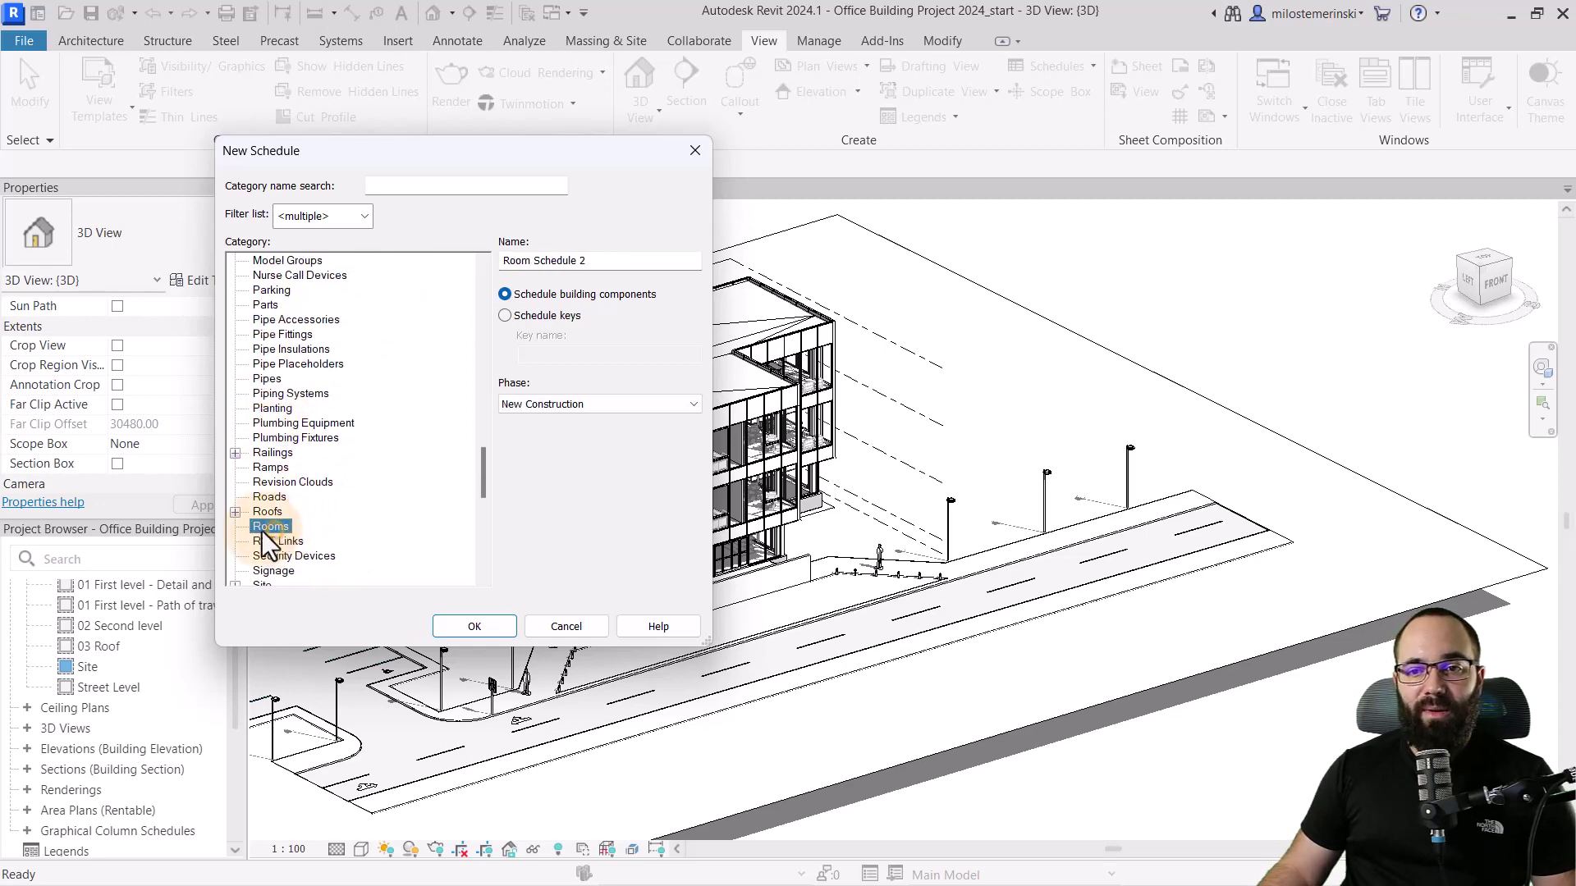
left_click(476, 627)
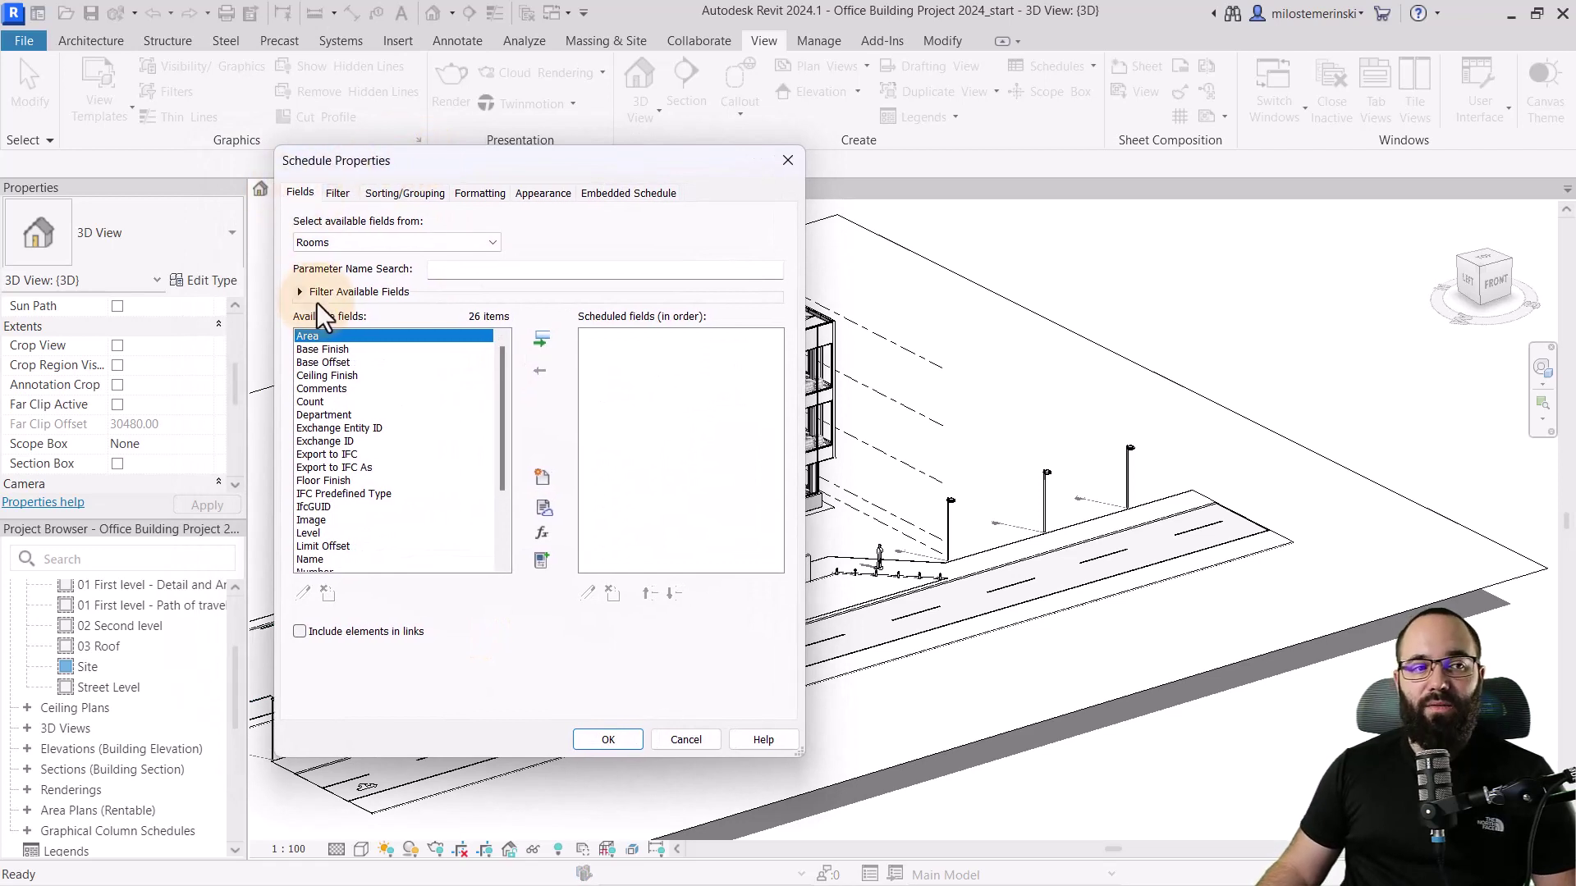
Add Number, Name and Level as scheduled fields, keeping Level last in the order.
scroll(345, 419, "down", 1)
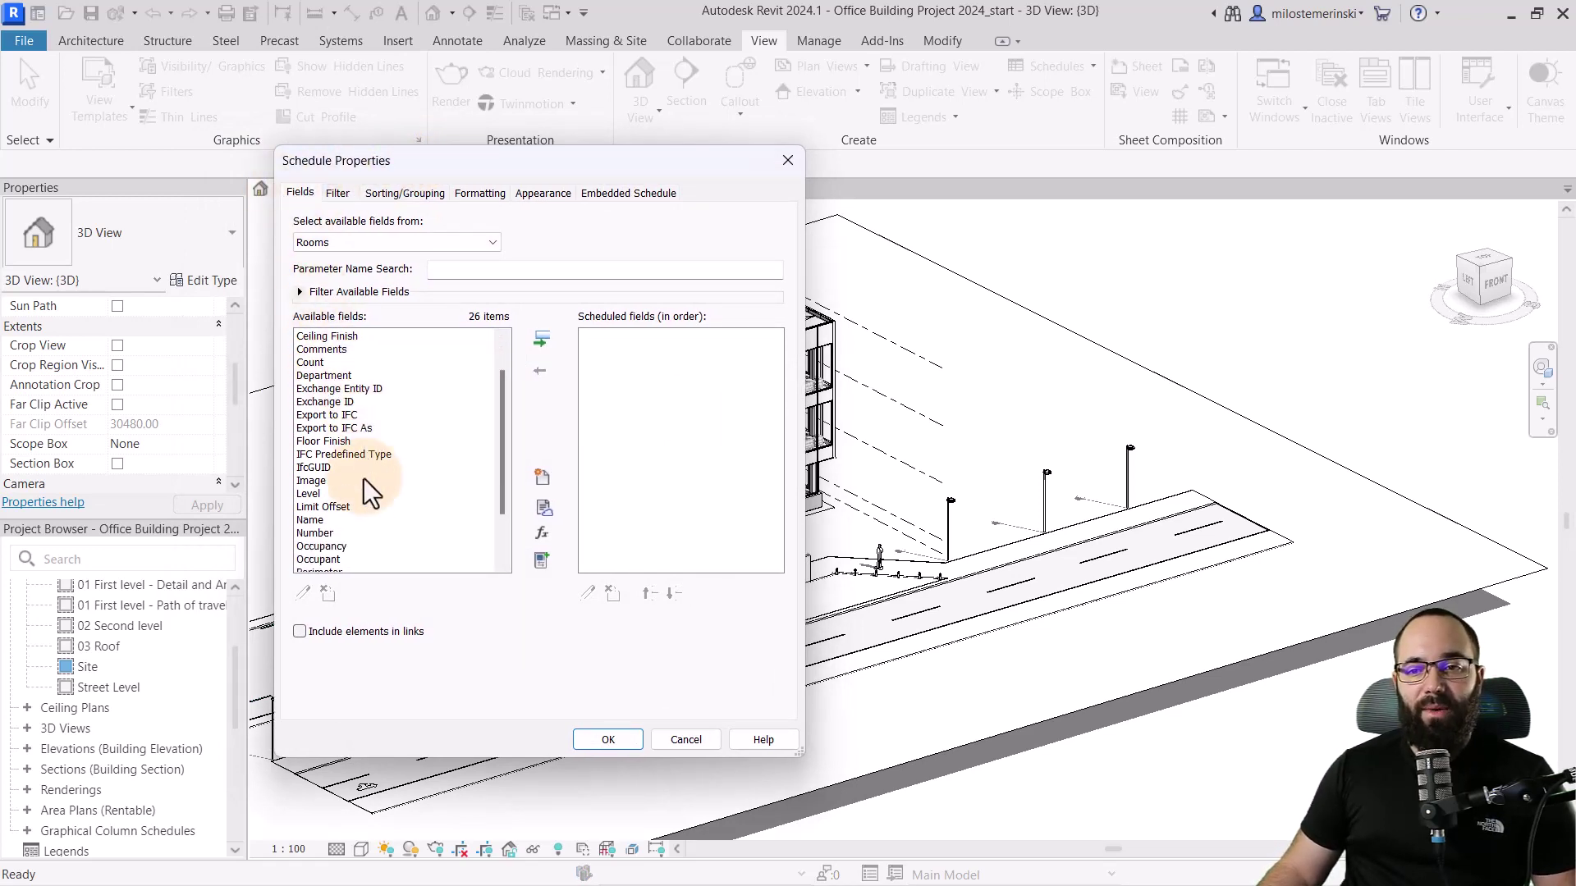
left_click(322, 533)
left_click(540, 338)
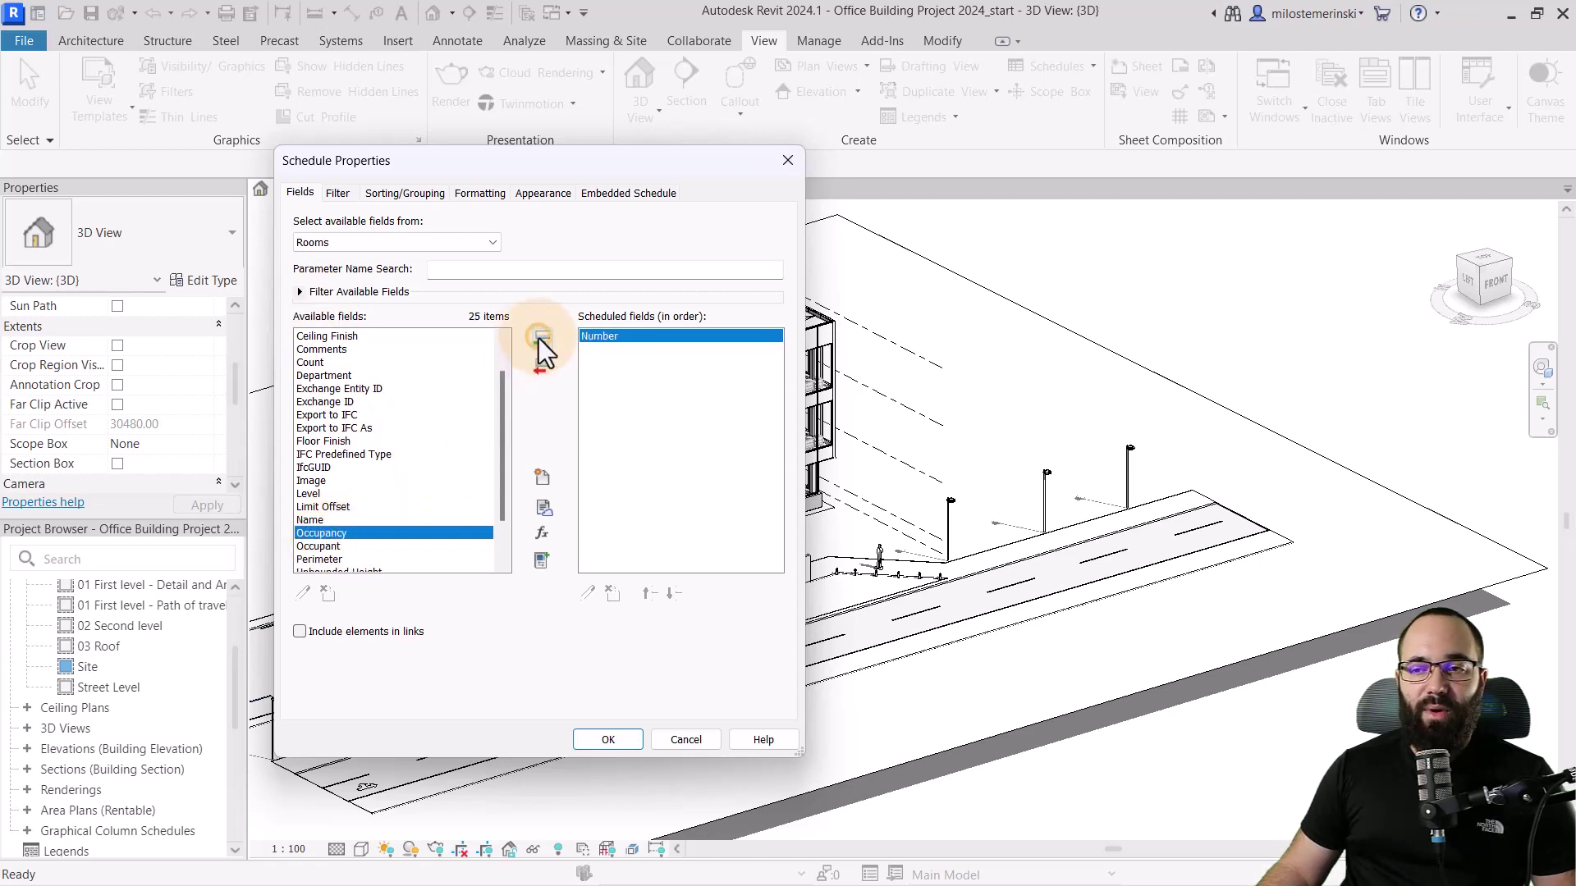
left_click(306, 521)
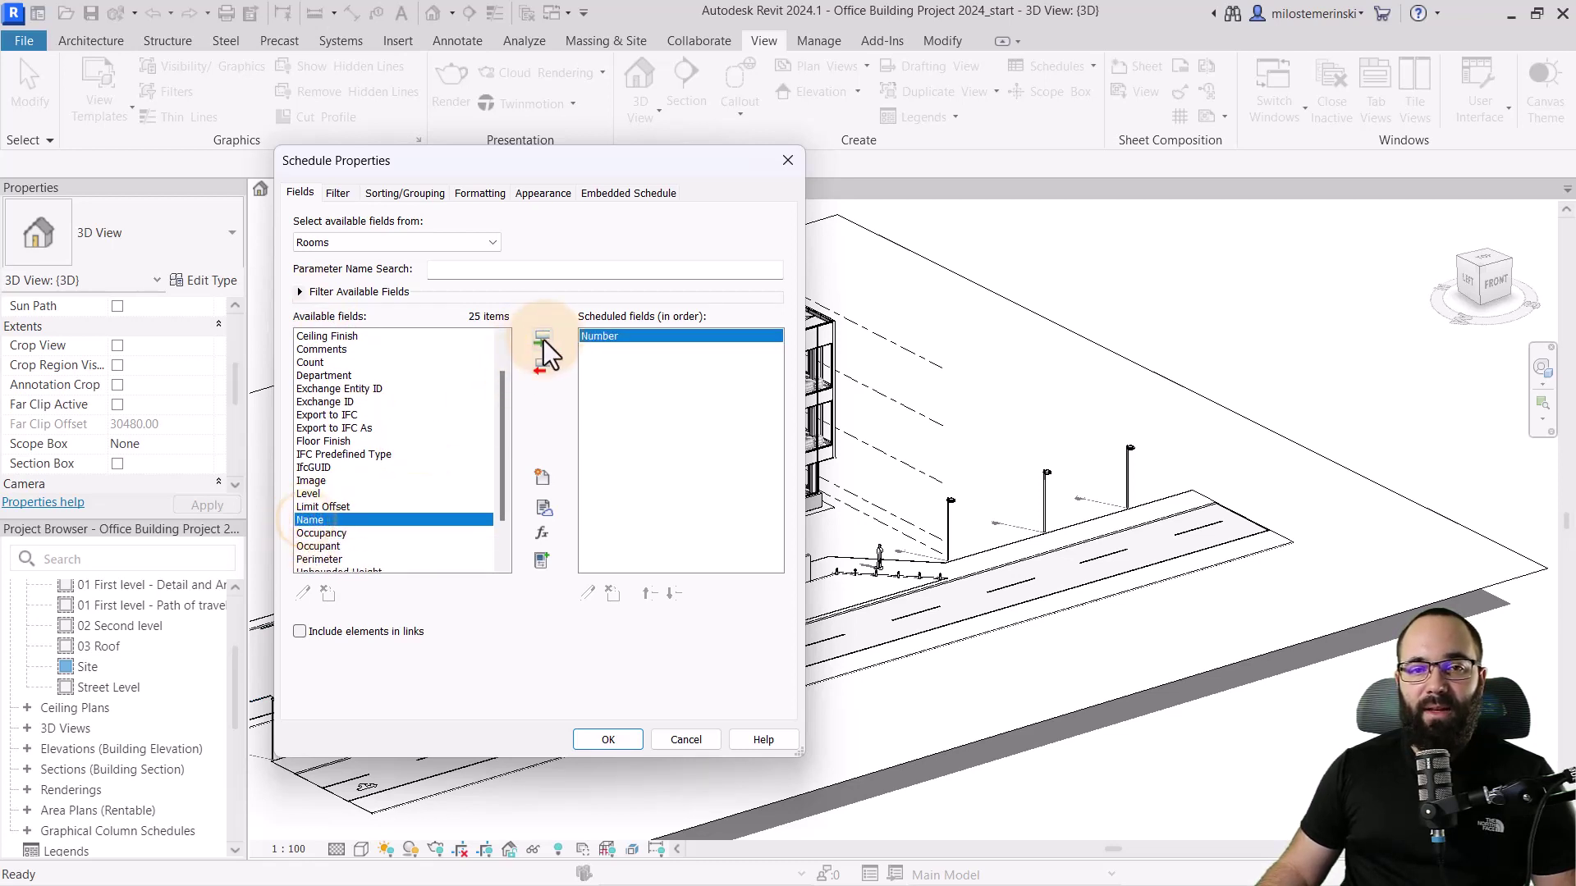
left_click(540, 338)
scroll(358, 474, "down", 1)
left_click(312, 454)
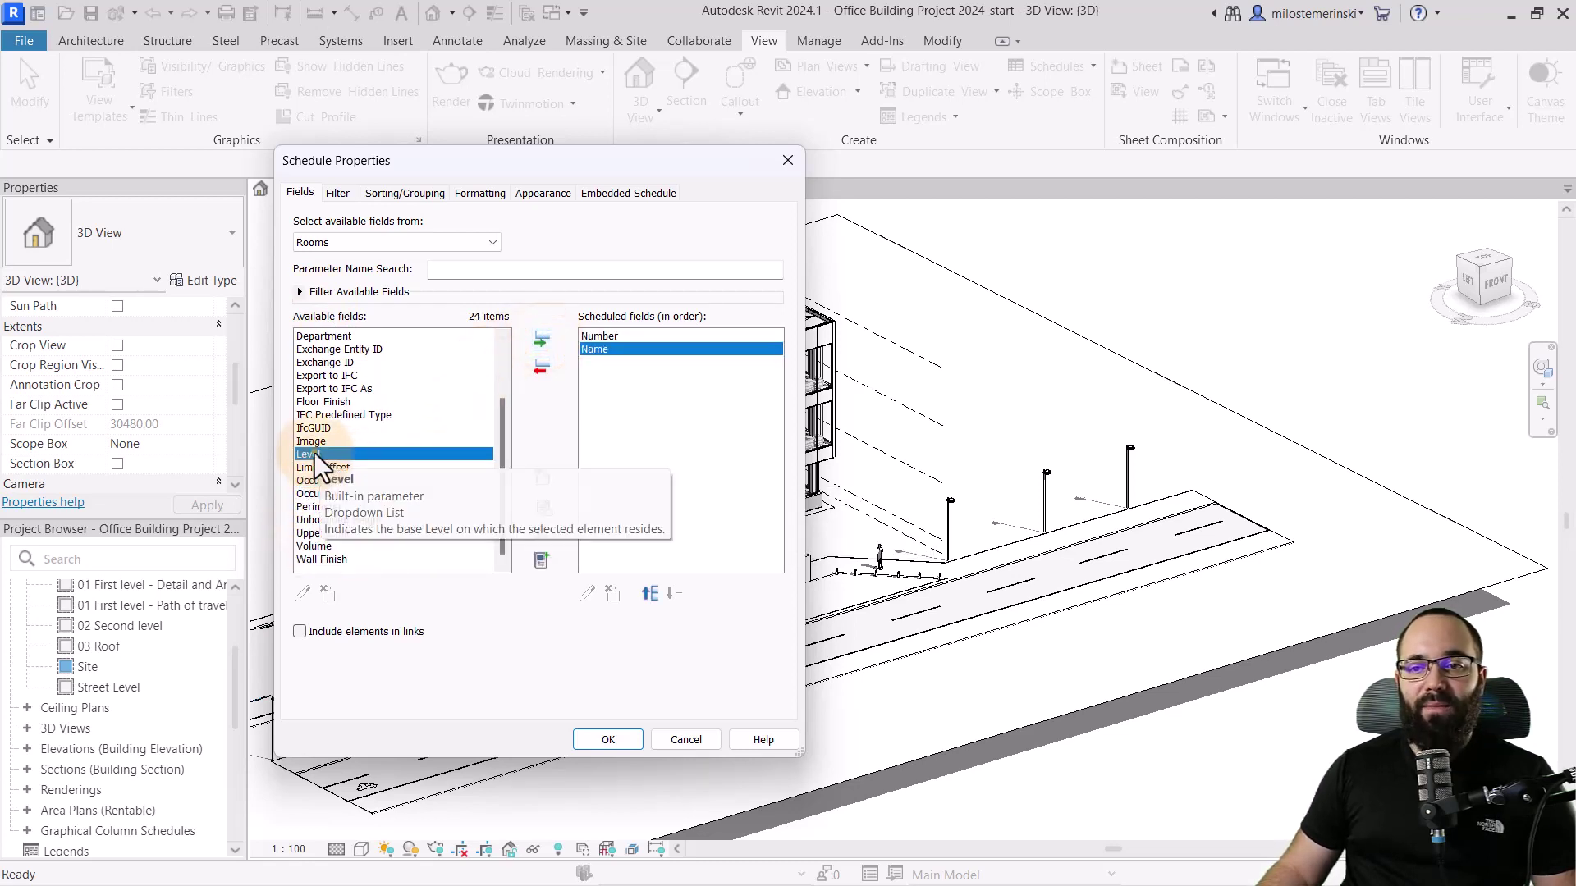
left_click(537, 339)
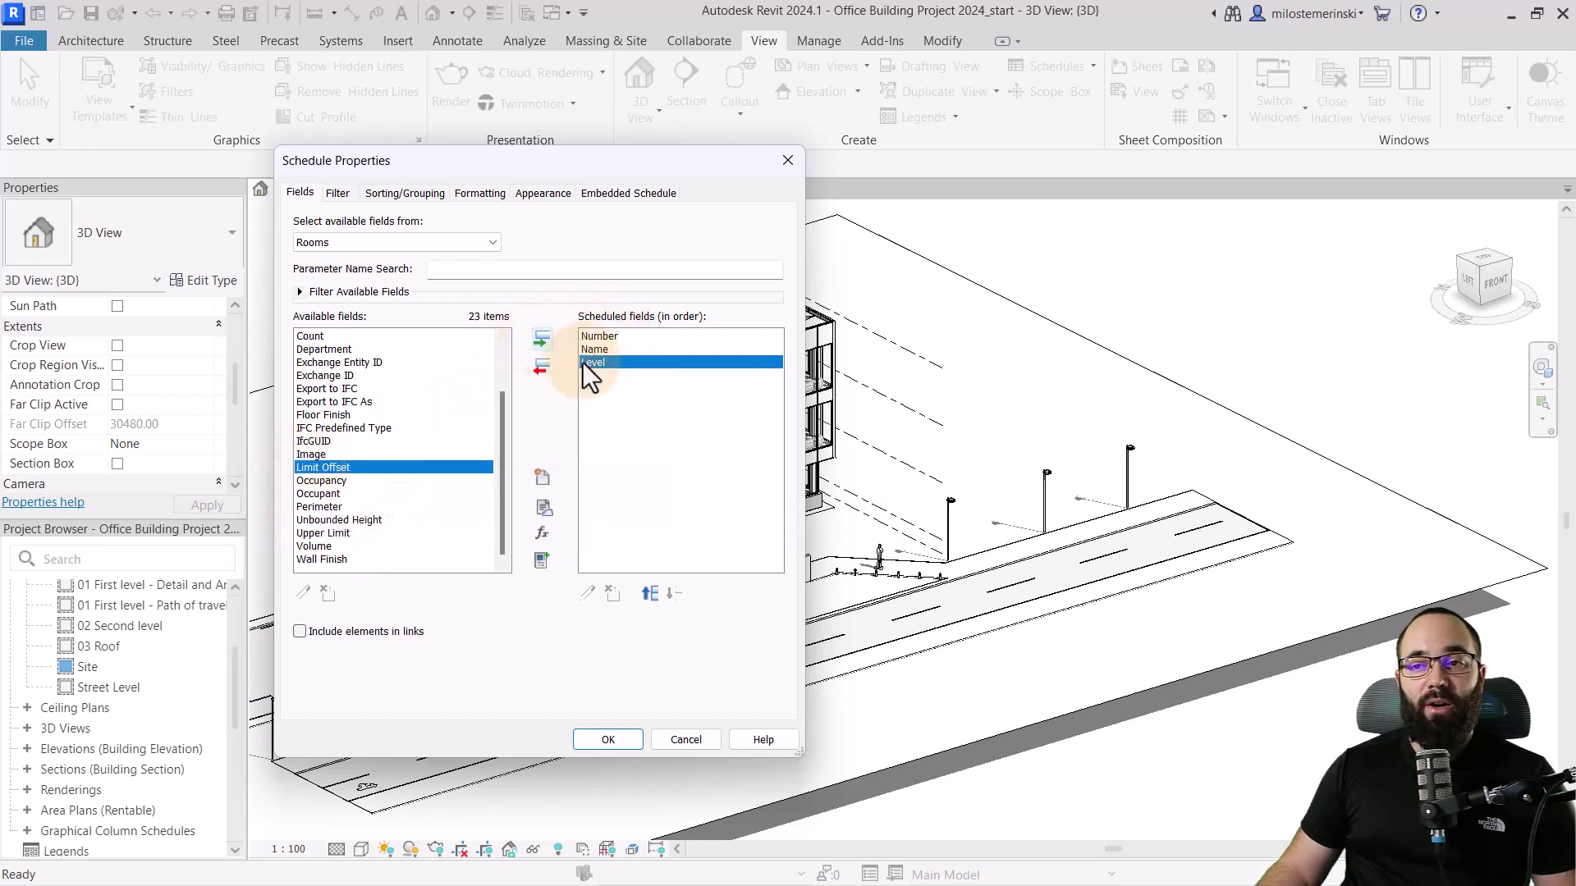
left_click(649, 592)
left_click(671, 593)
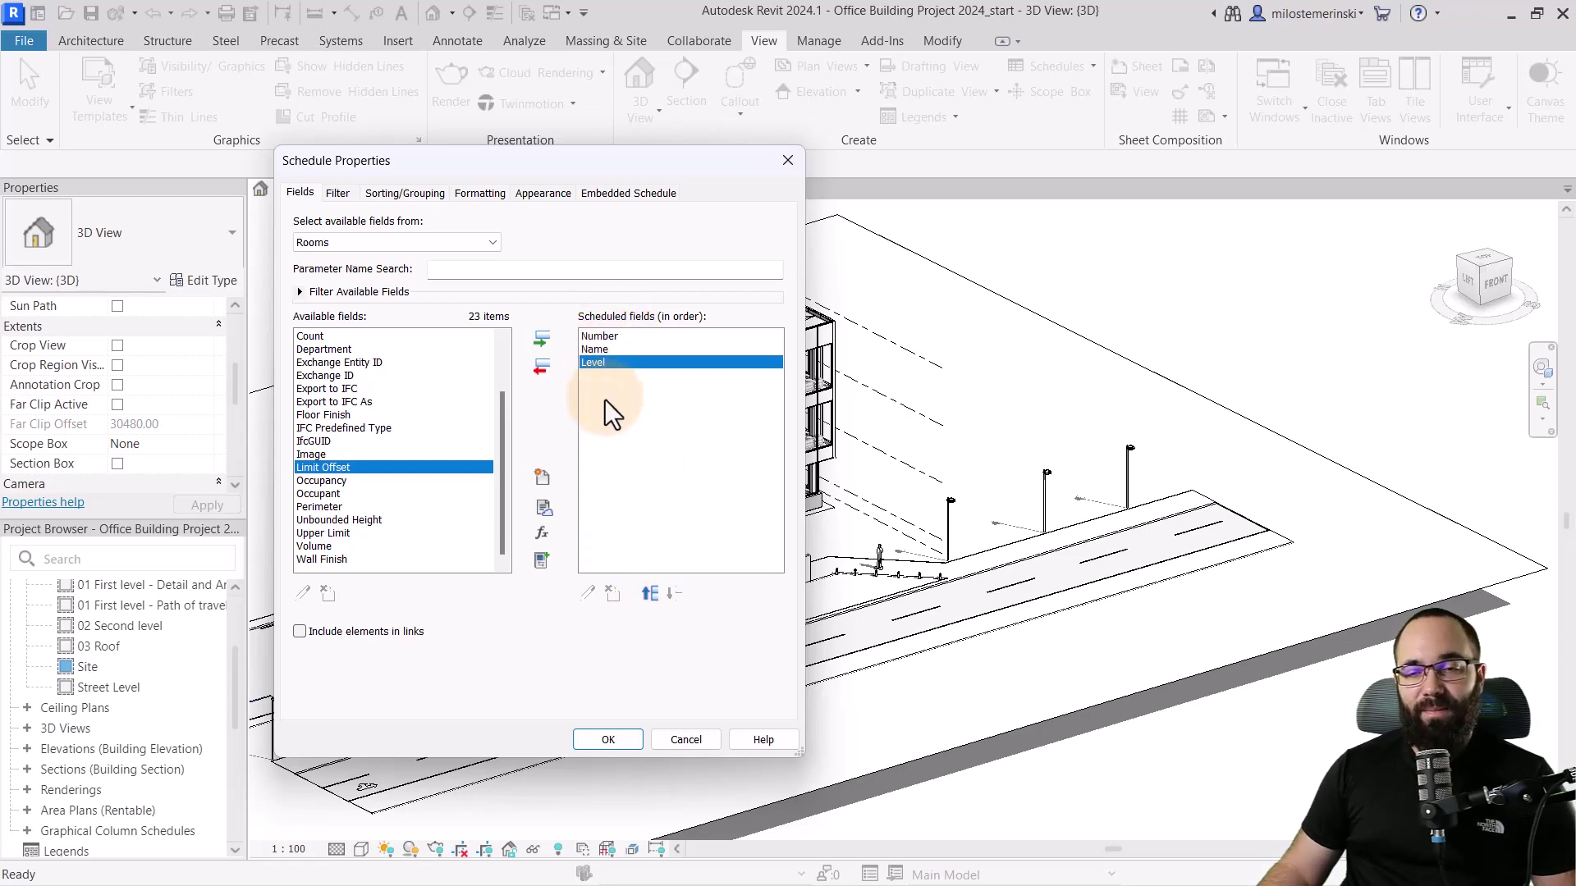
Create the schedule and filter it to Level equals 02 Second level.
left_click(593, 737)
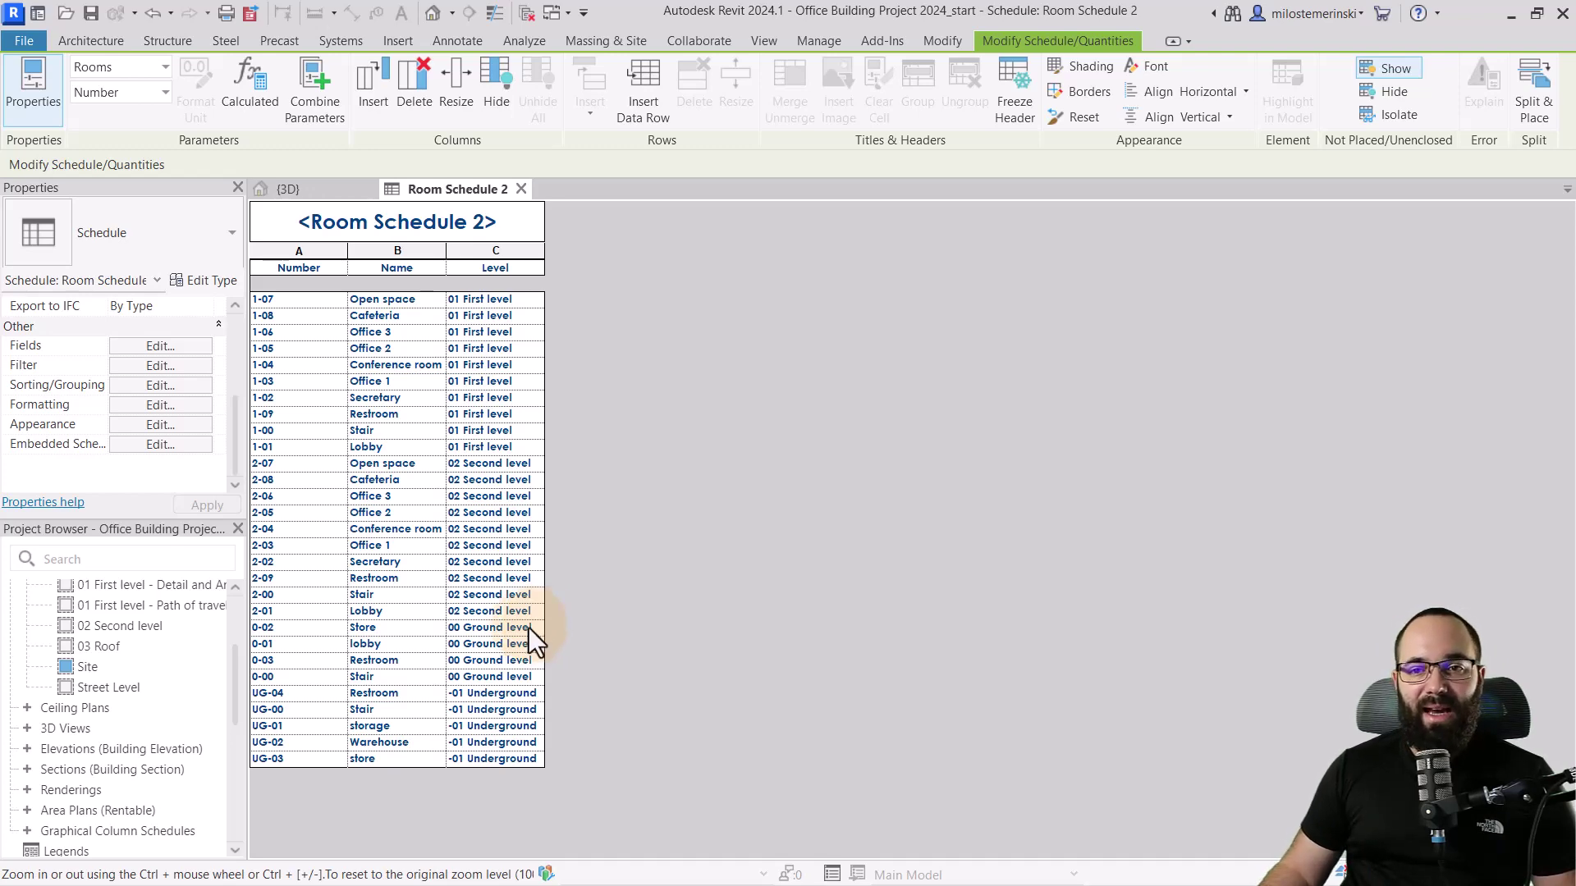
left_click(184, 369)
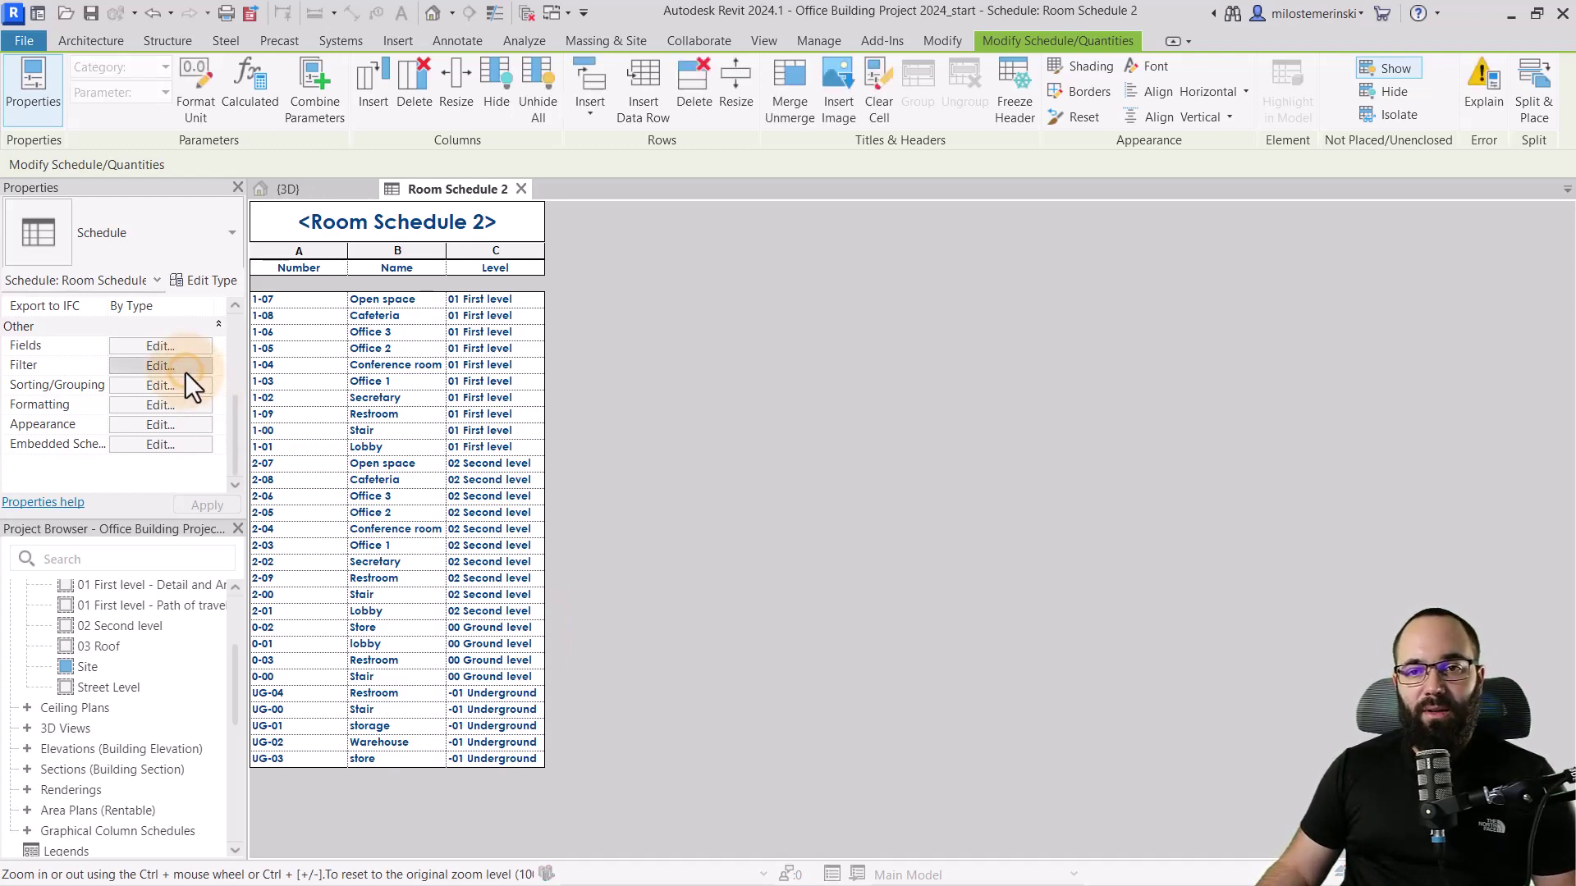
left_click(367, 225)
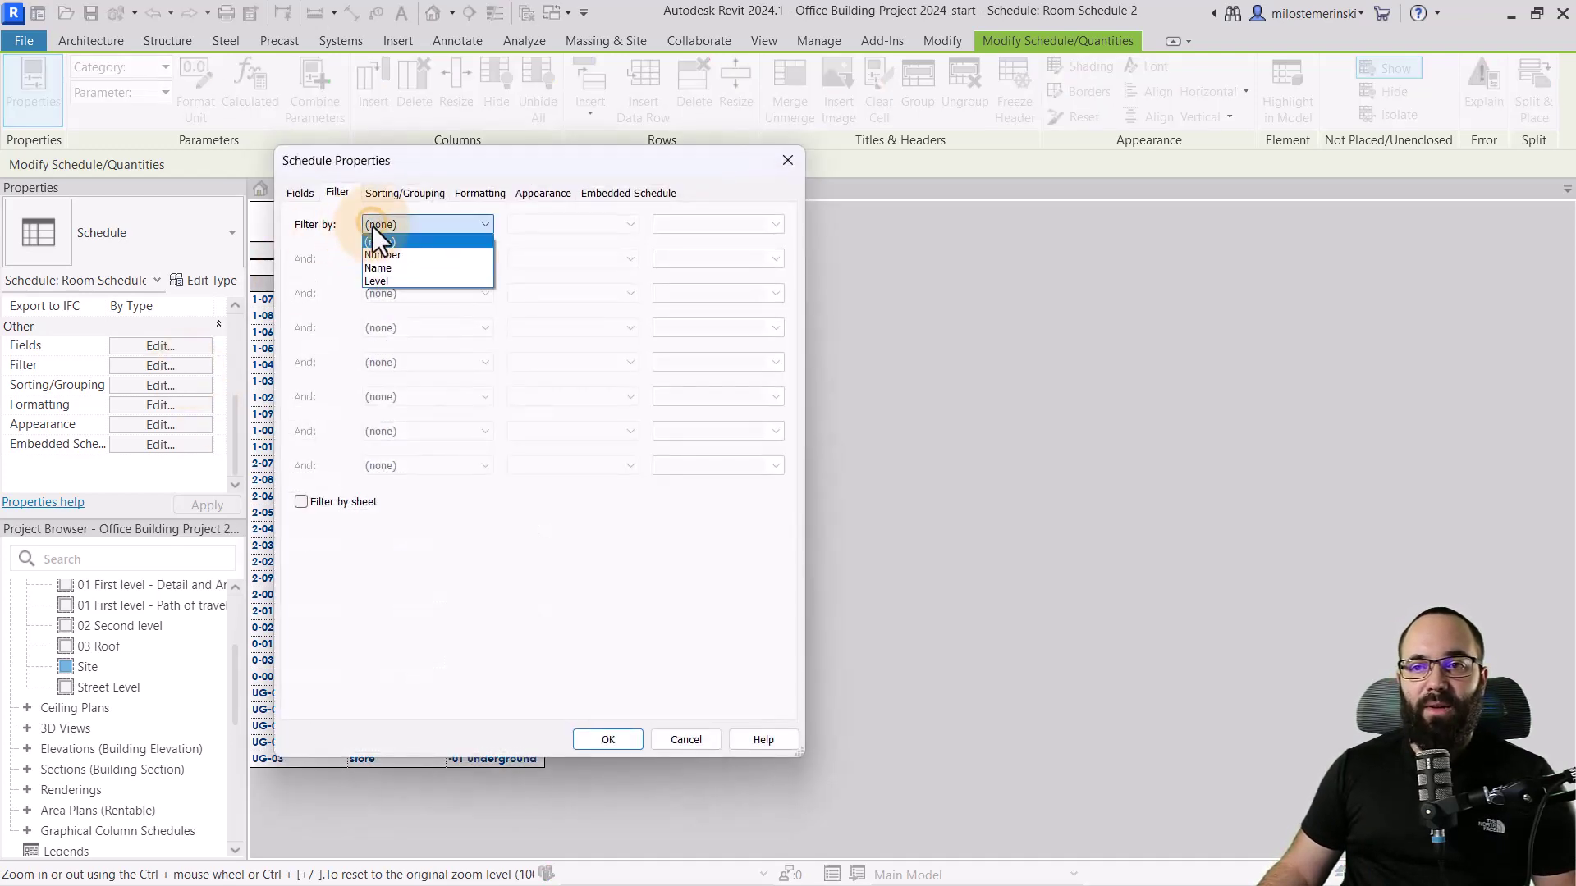
left_click(378, 276)
left_click(697, 224)
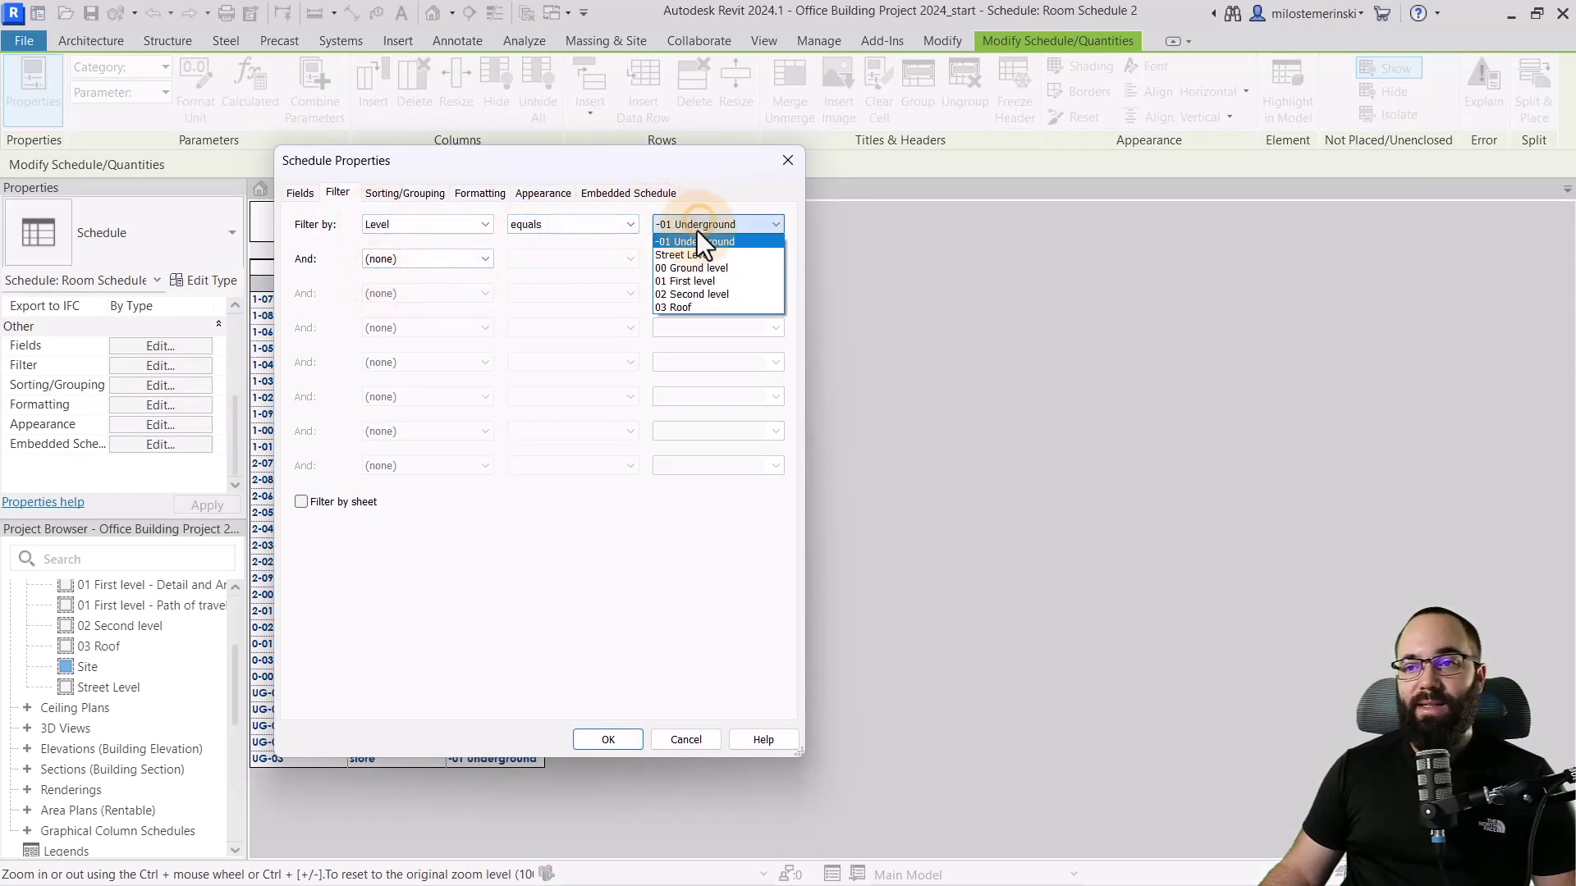
left_click(688, 294)
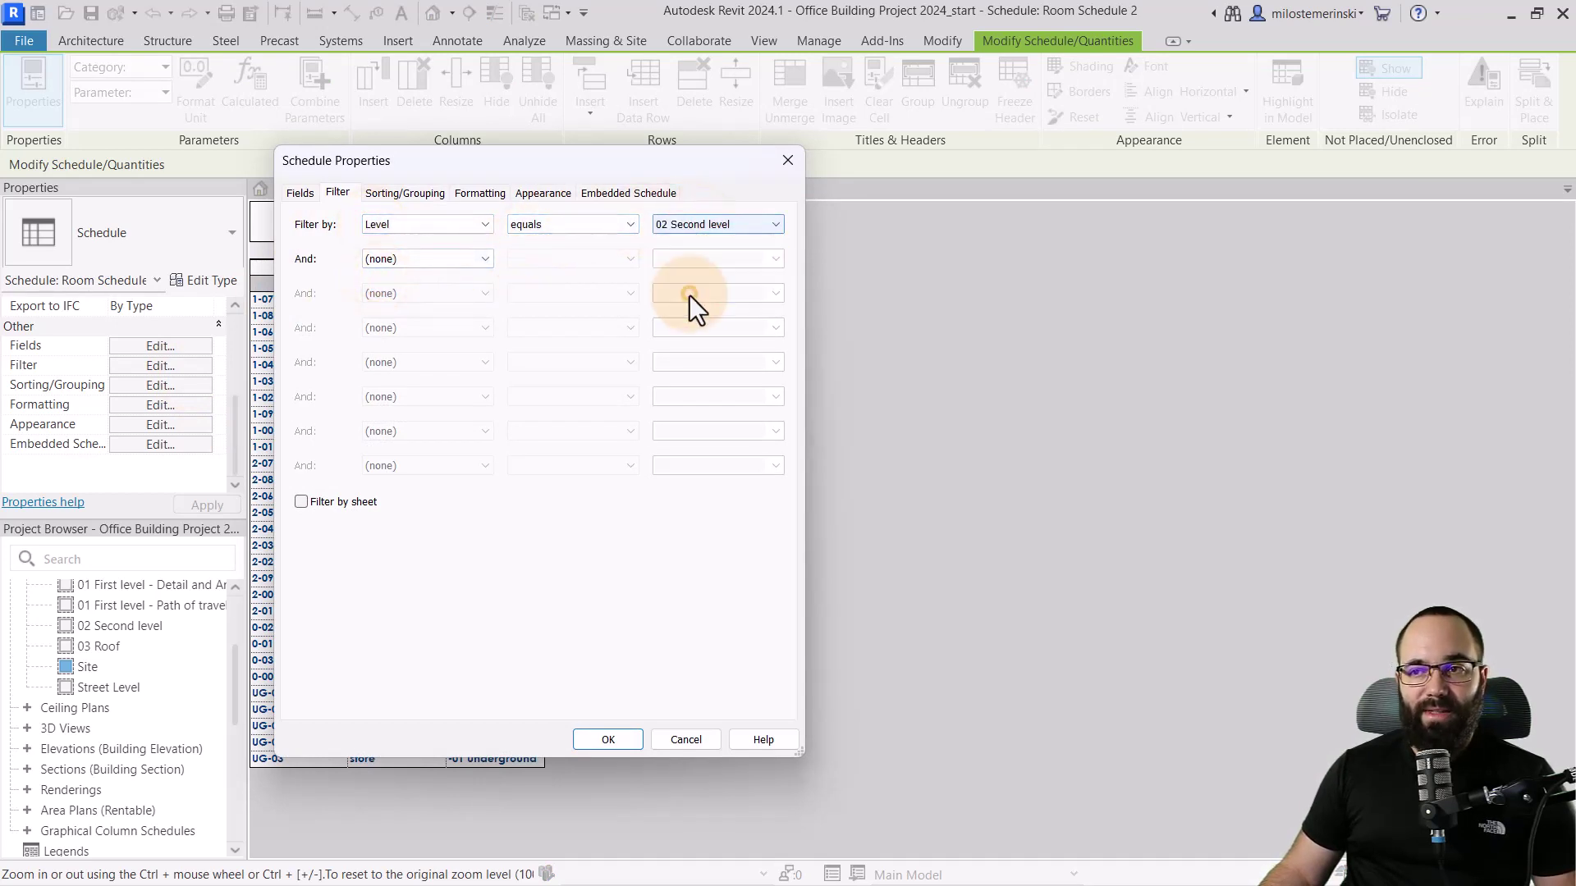
left_click(603, 735)
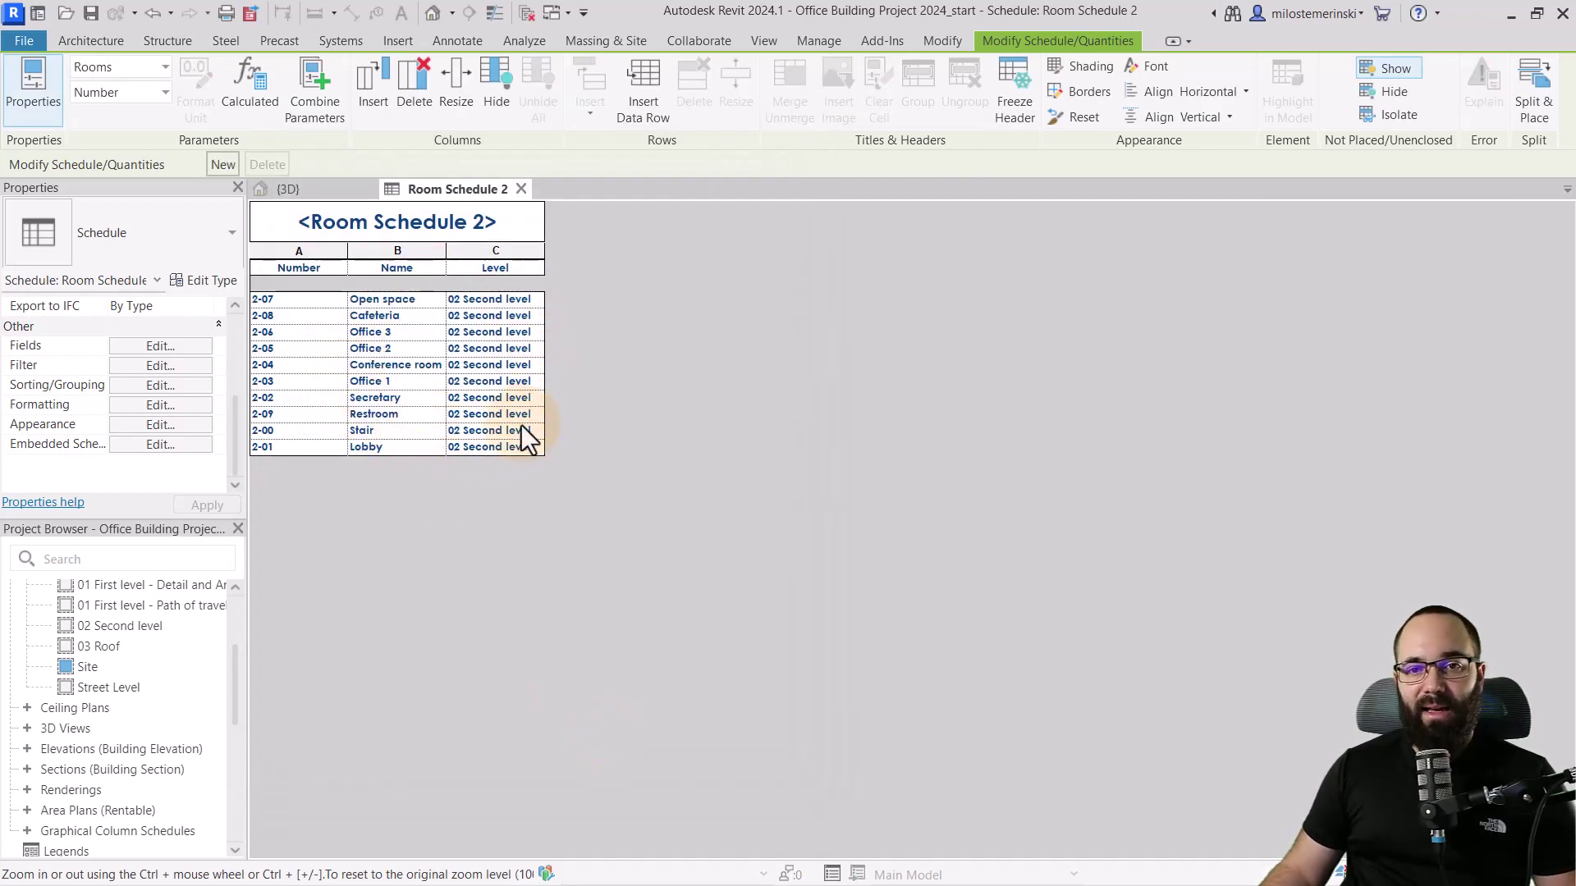
Sort rooms by Number ascending with a blank line, then by Name.
left_click(194, 387)
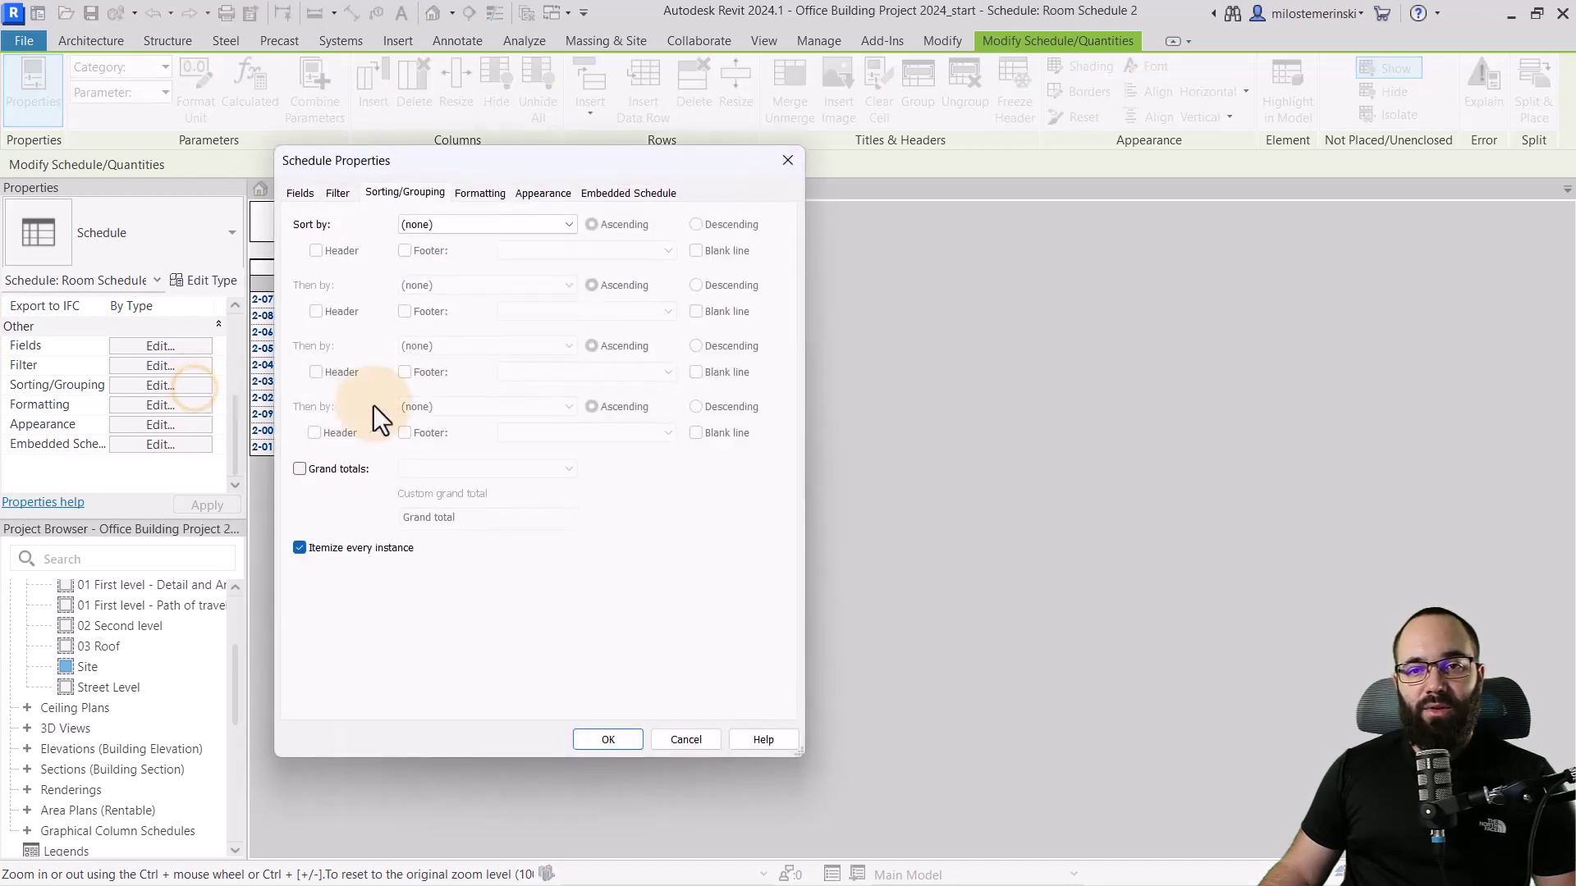
left_click(444, 228)
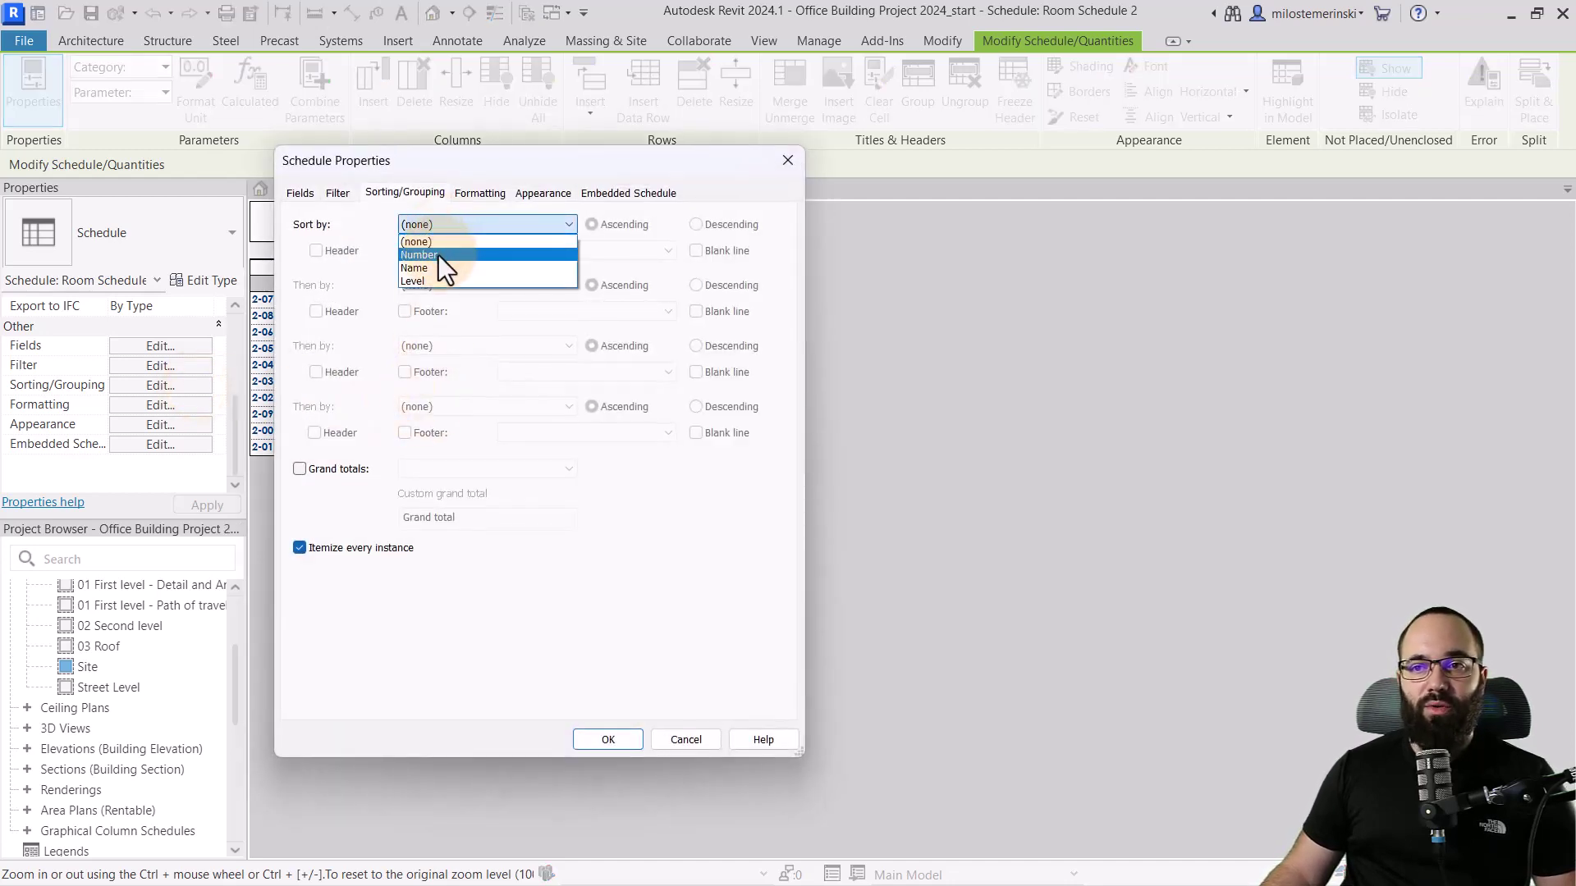
left_click(438, 255)
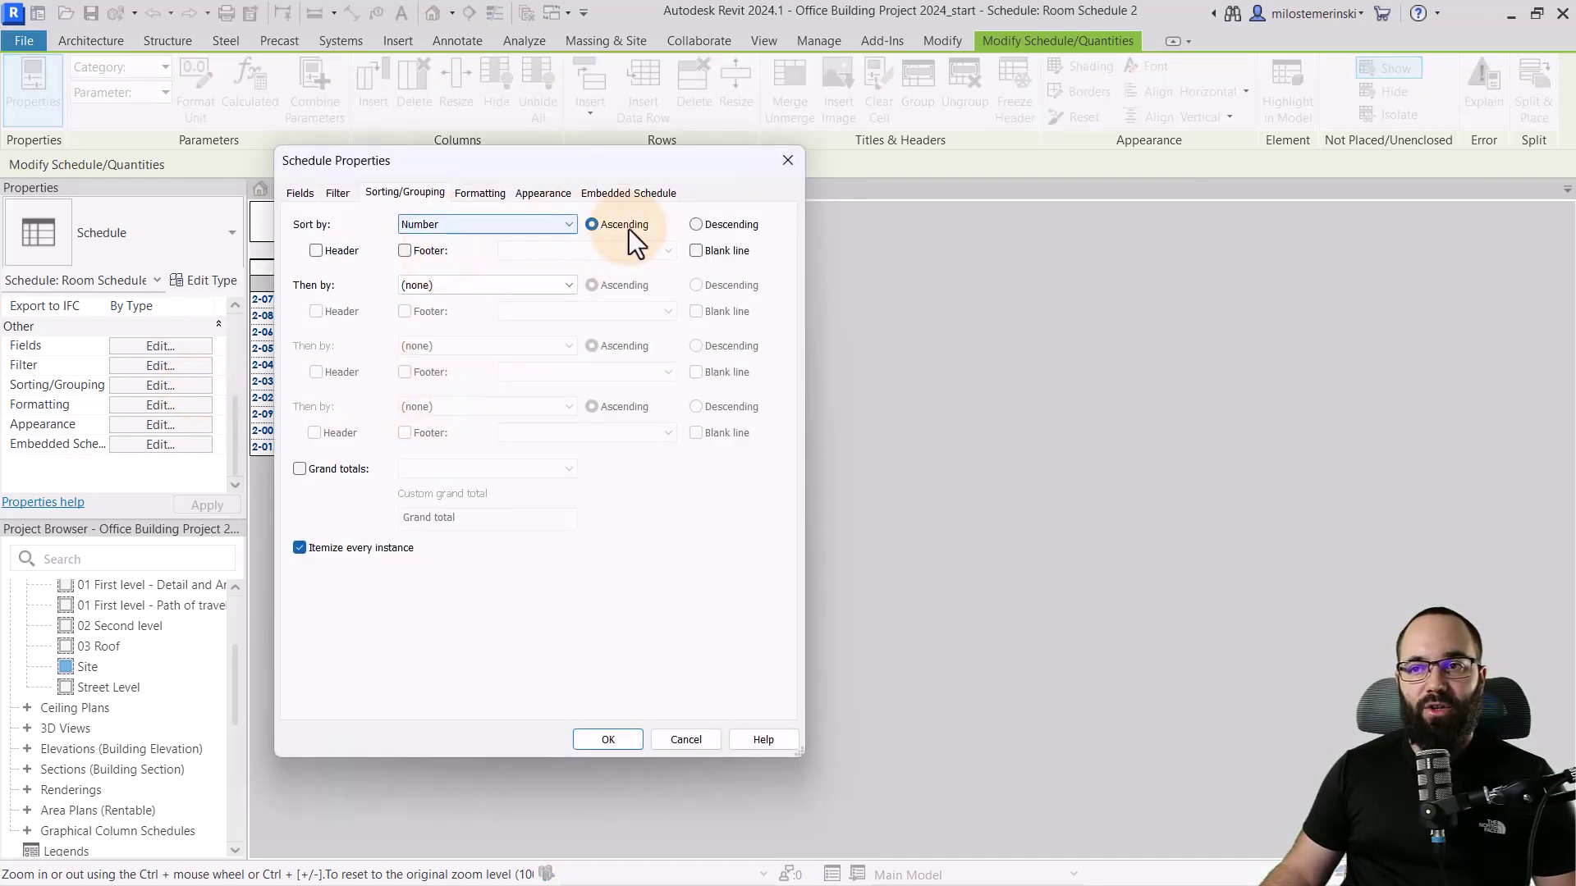
left_click(710, 250)
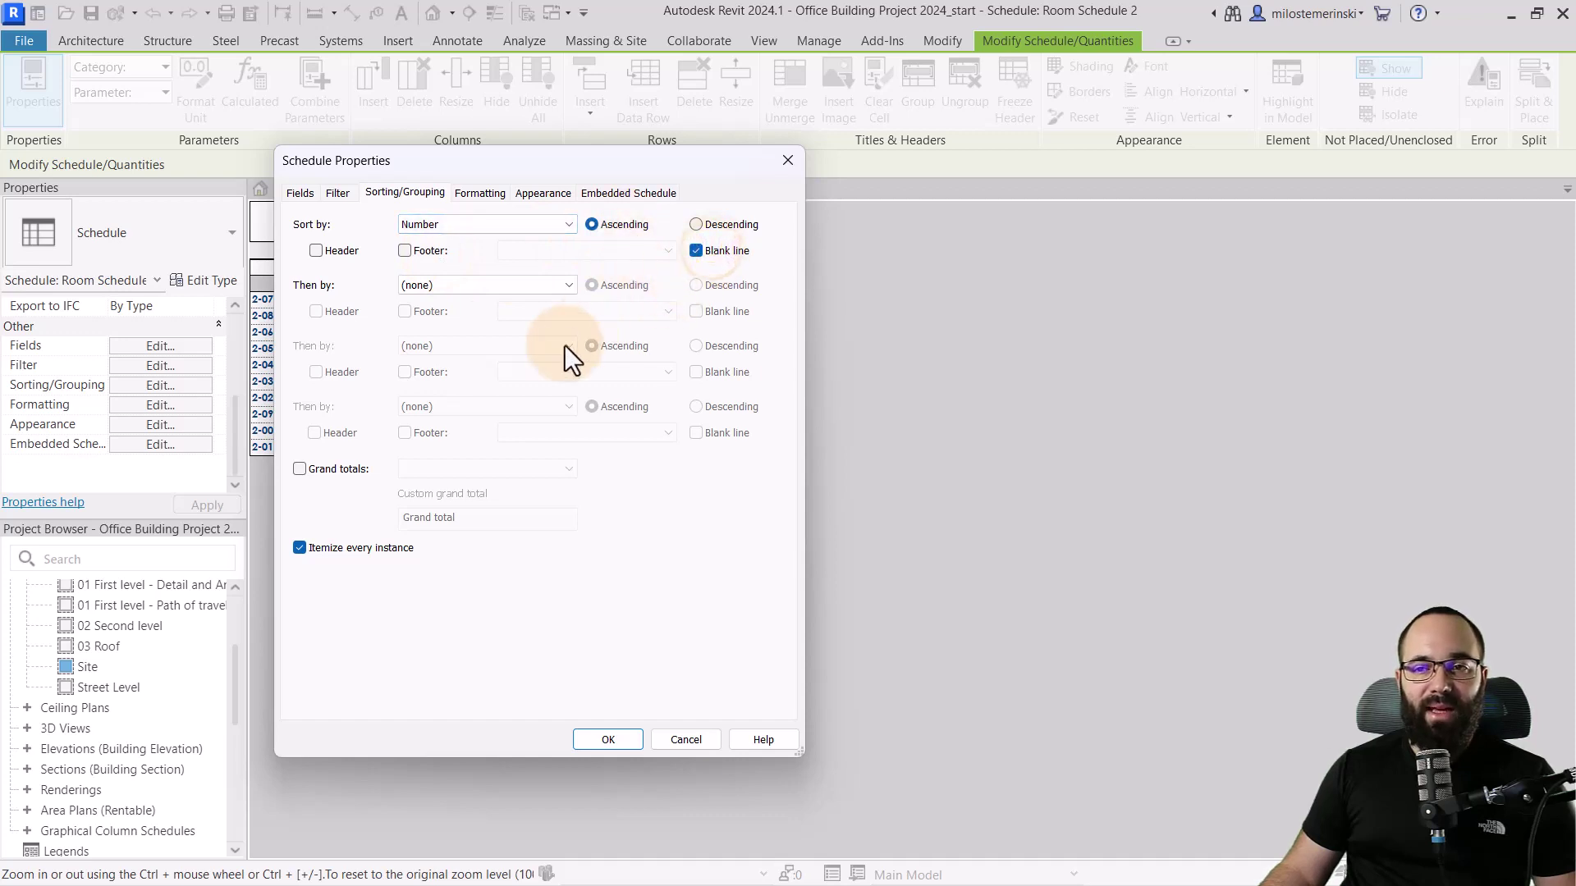
left_click(481, 285)
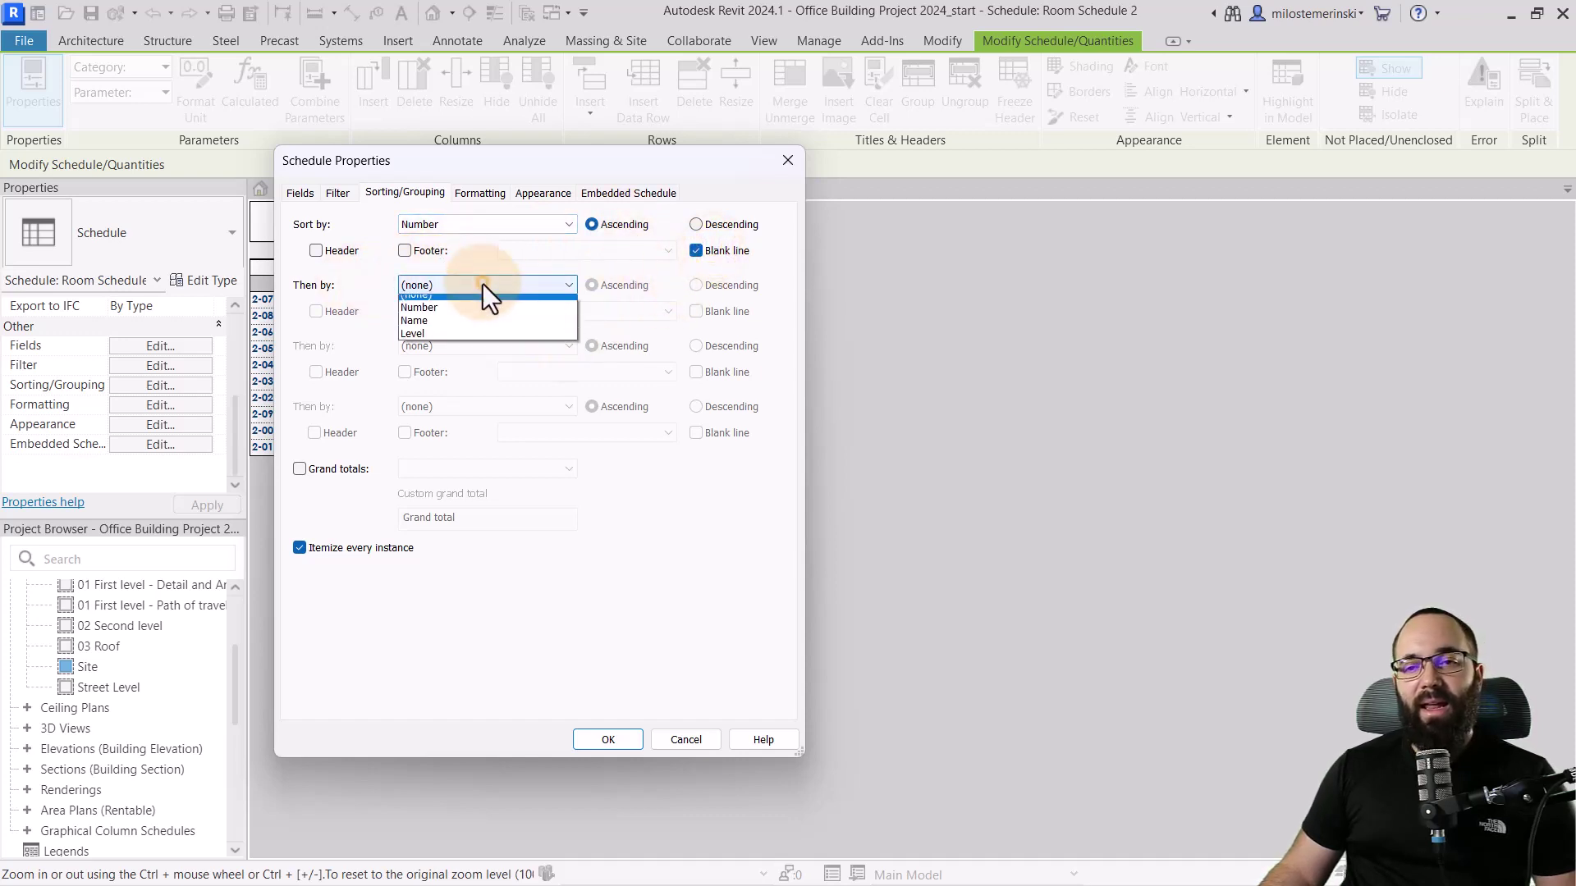
left_click(426, 328)
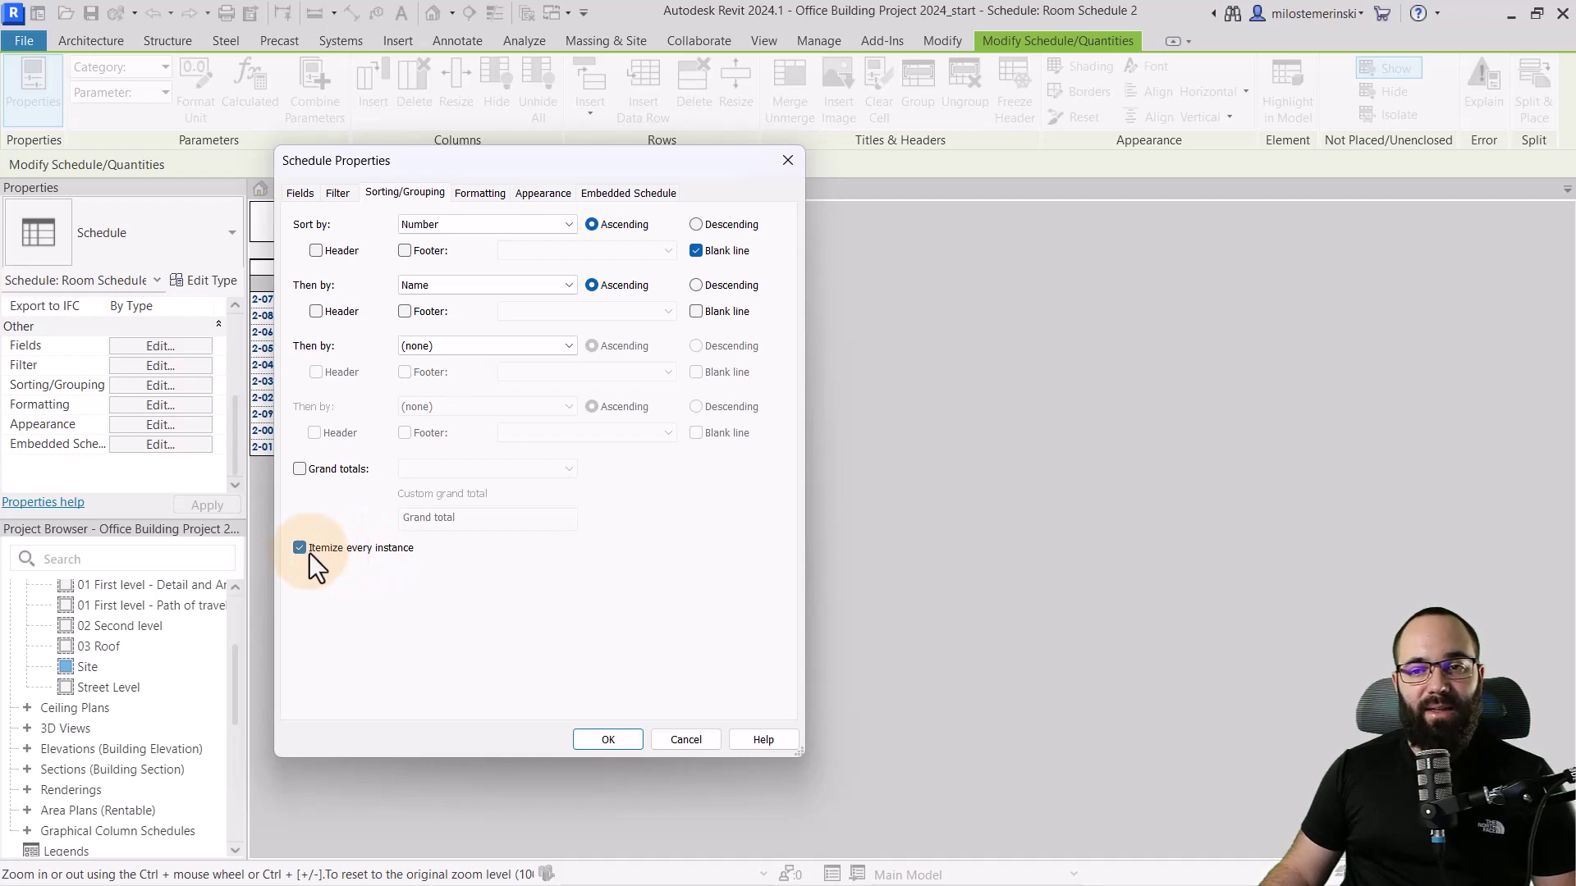
left_click(608, 739)
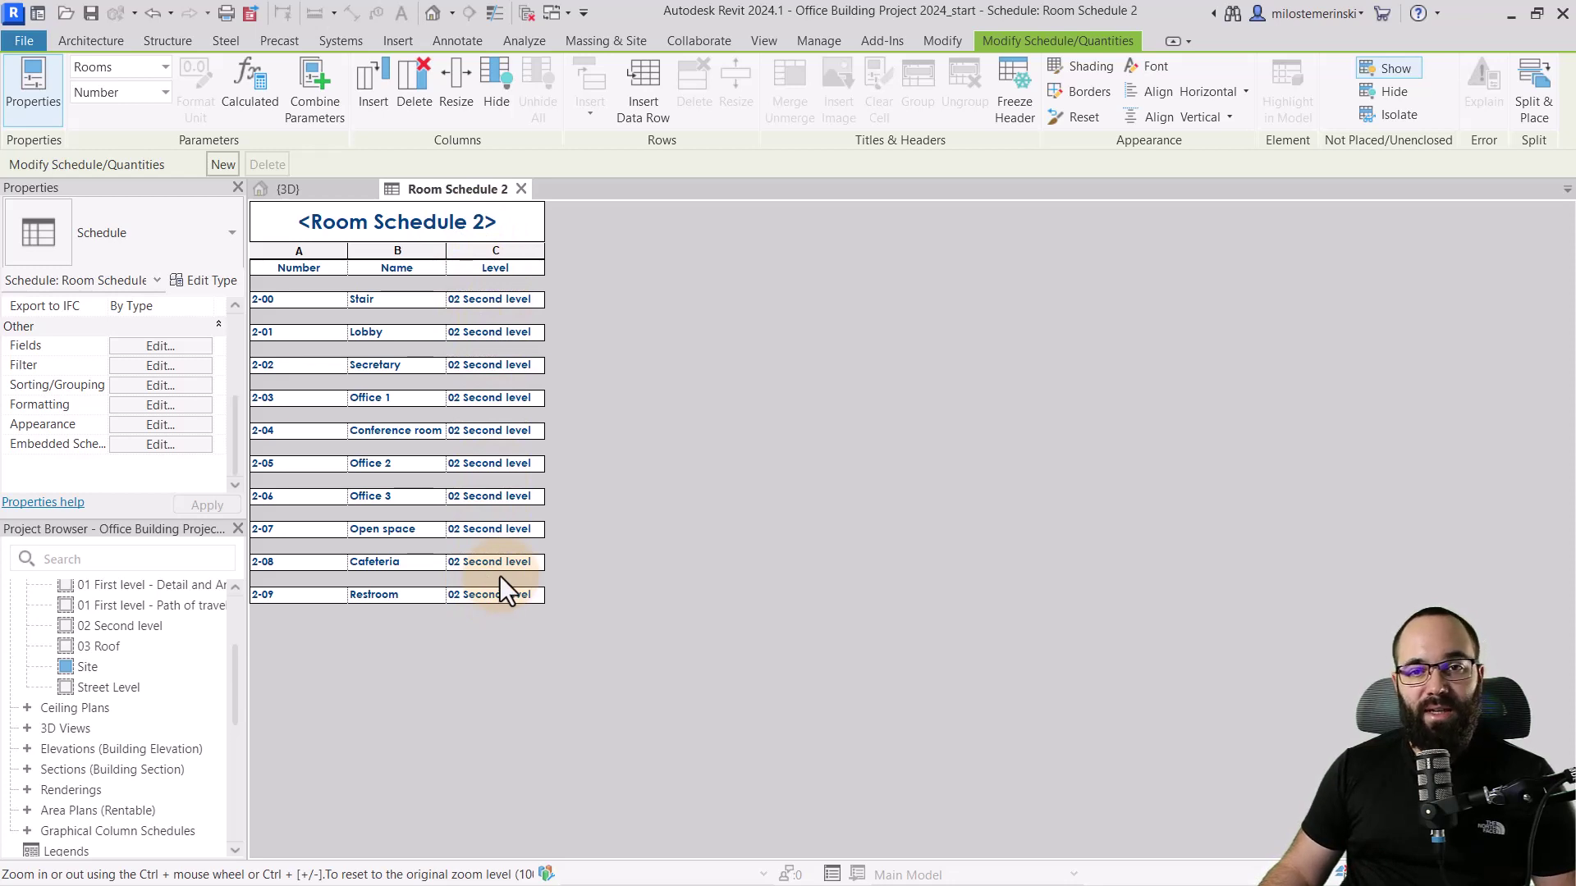
Hide the Level column so only Number and Name columns show.
left_click(161, 405)
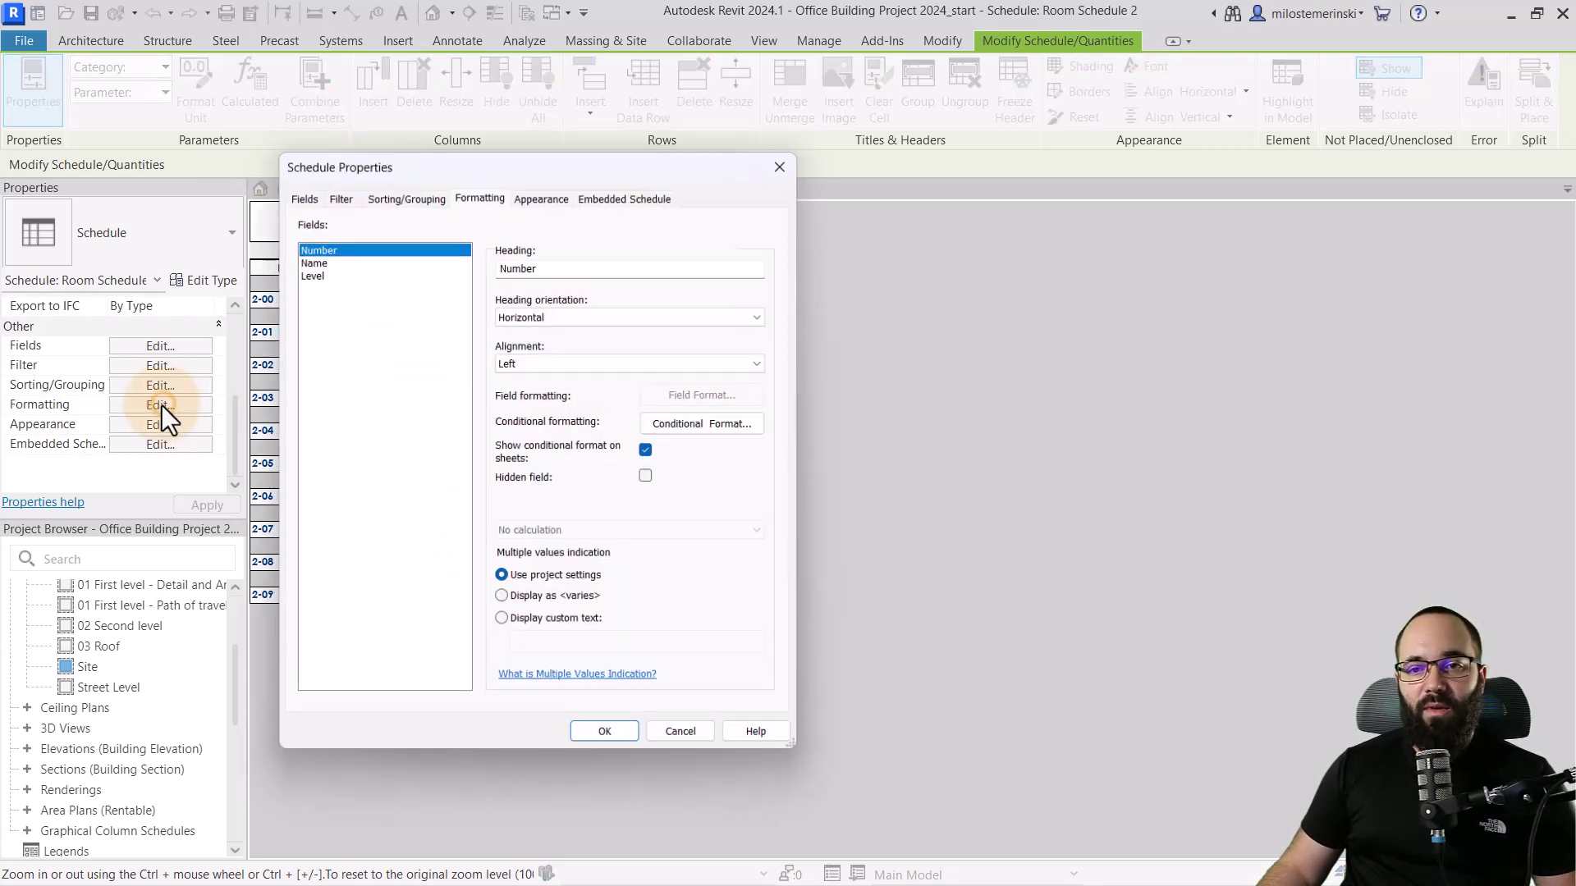
left_click(309, 273)
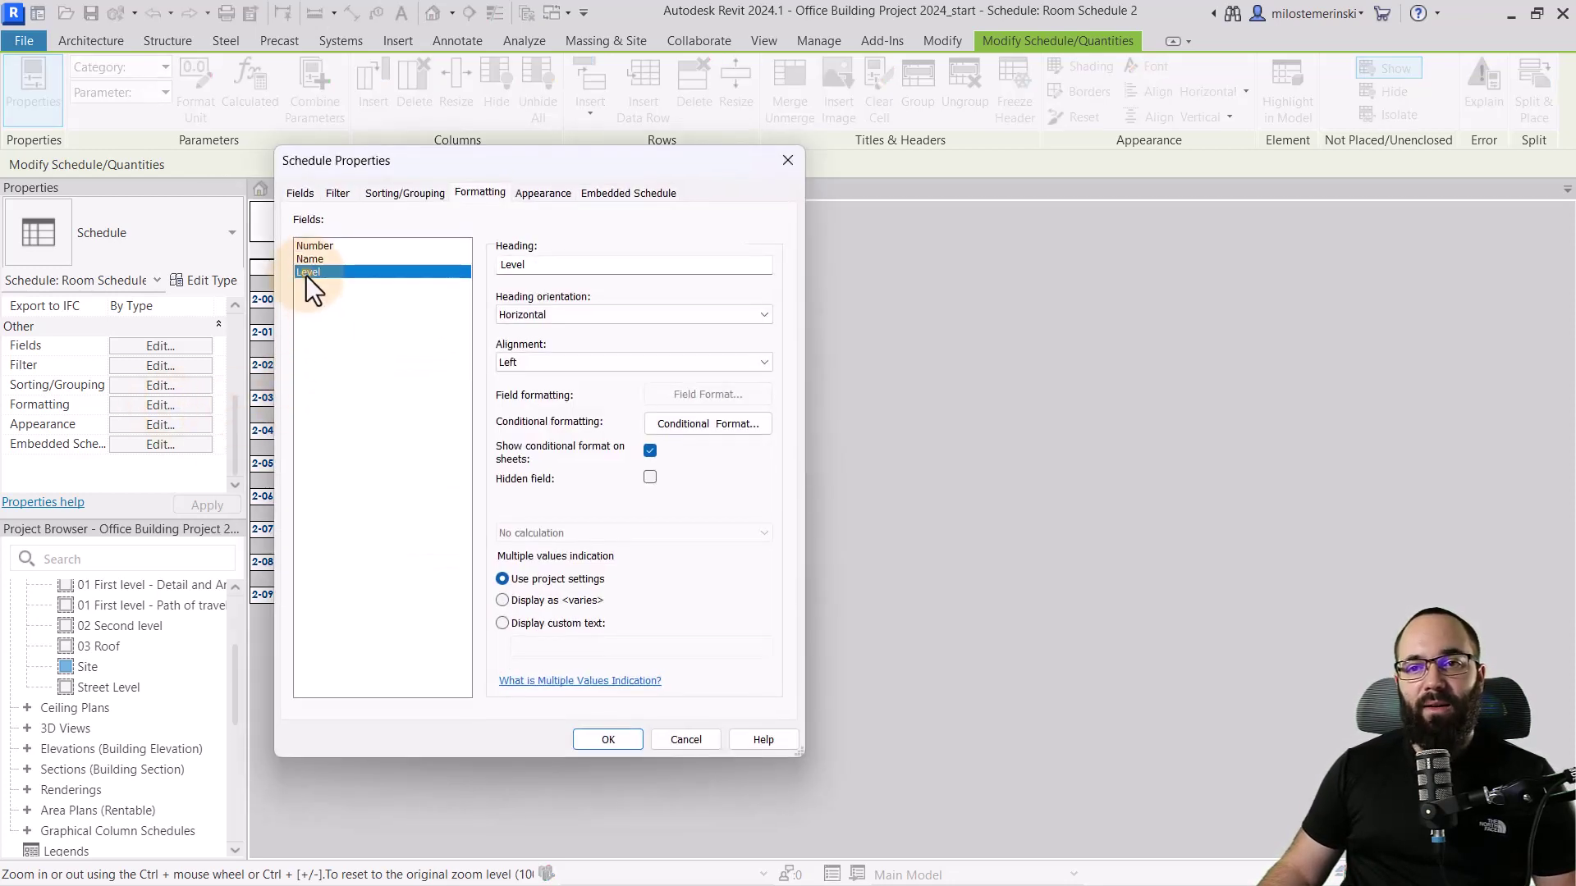
left_click(650, 477)
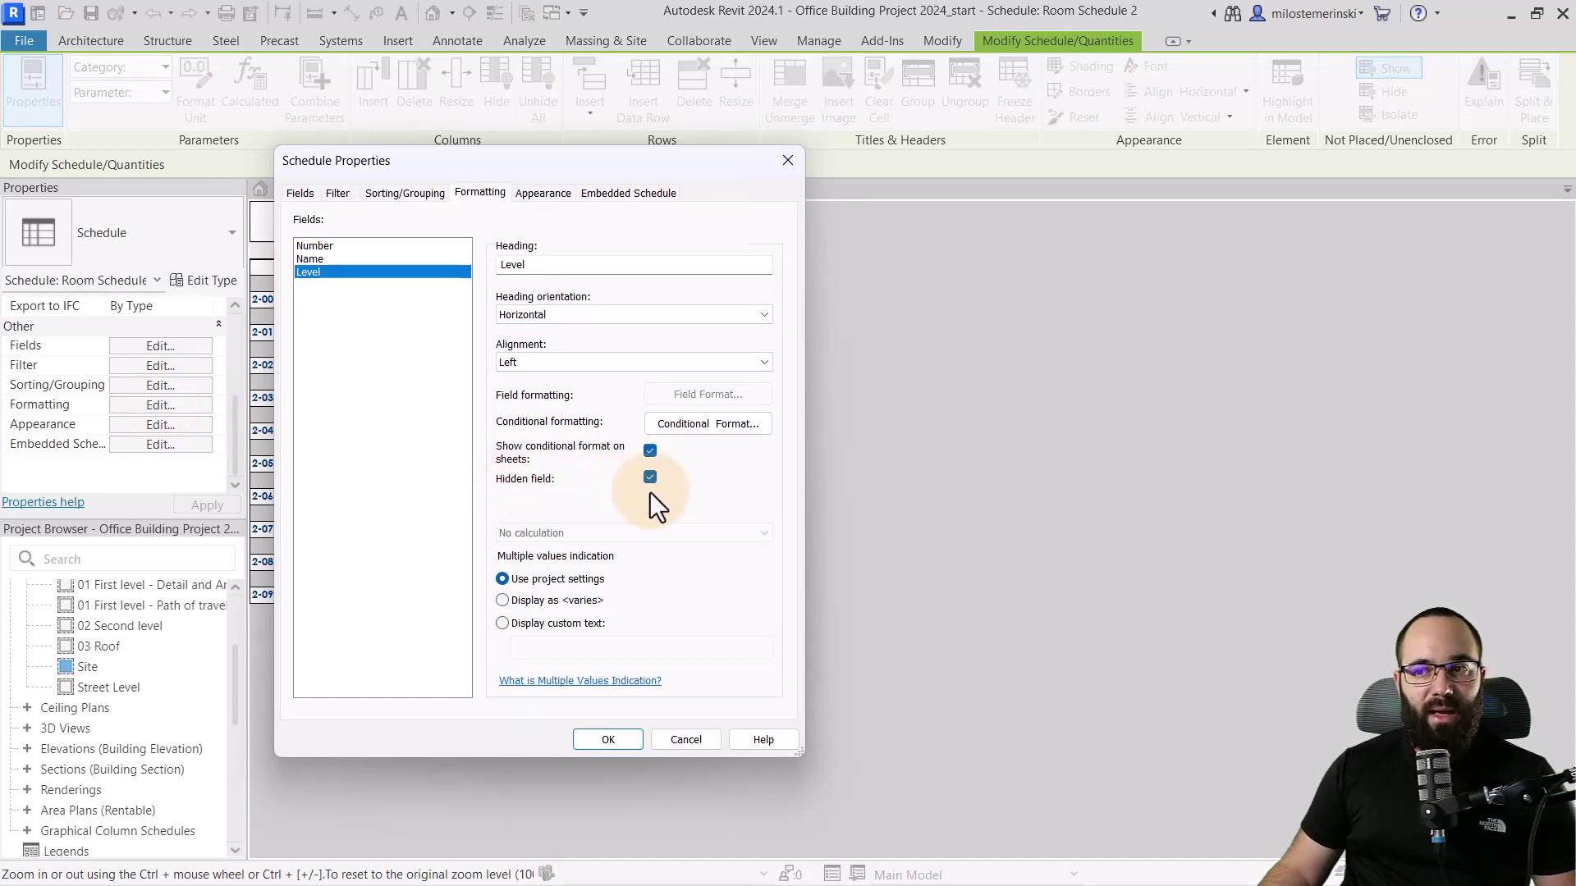
left_click(612, 740)
left_click(349, 234)
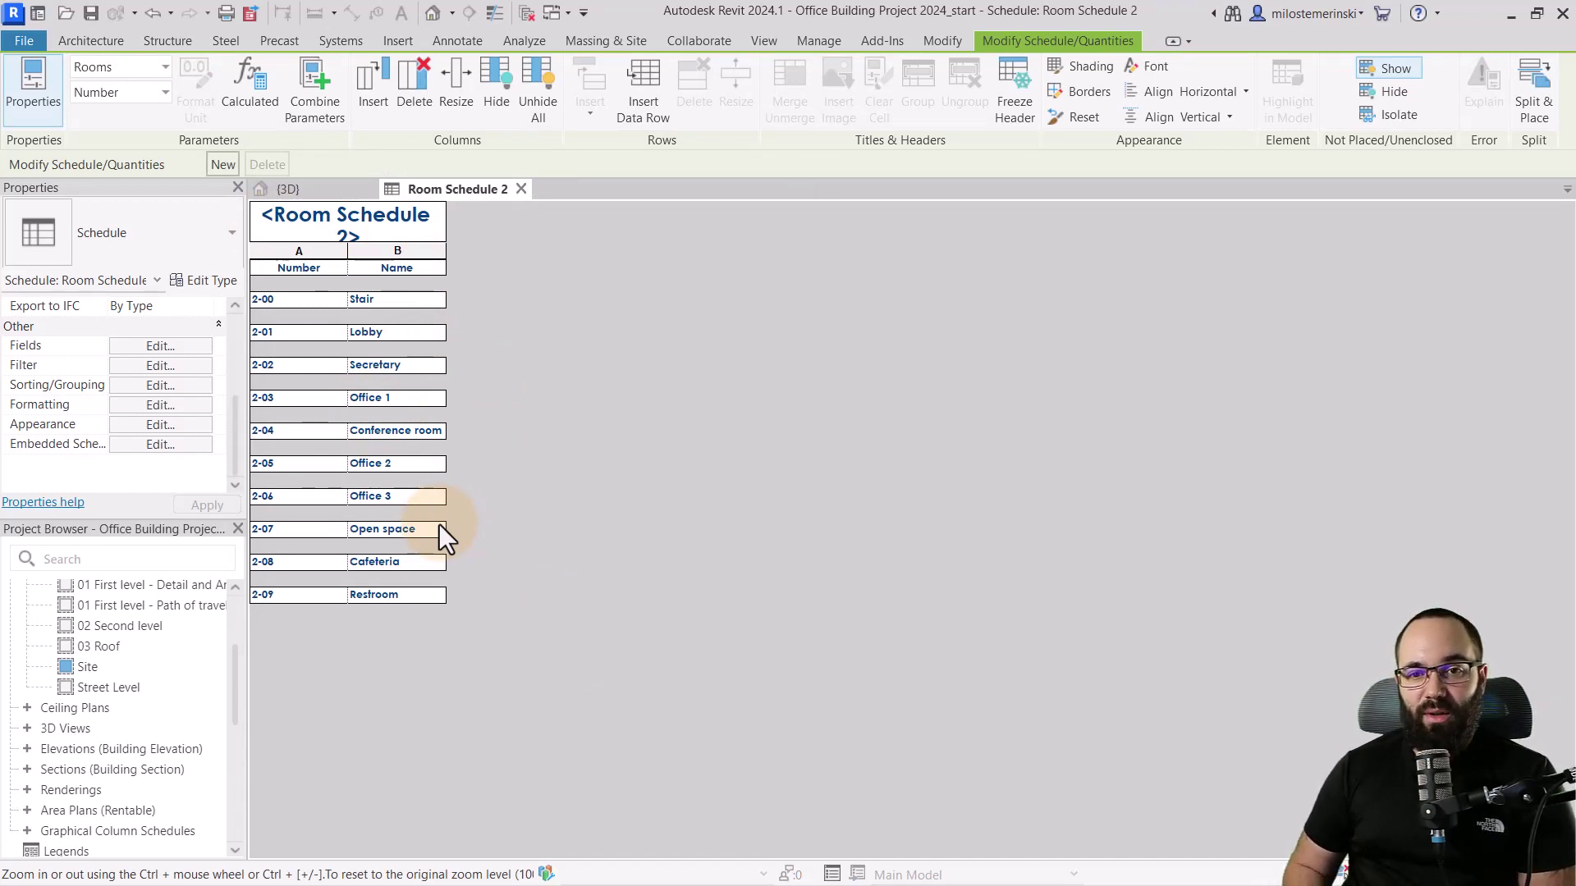
Enable an embedded schedule and set its category to Furniture.
left_click(160, 444)
left_click(298, 223)
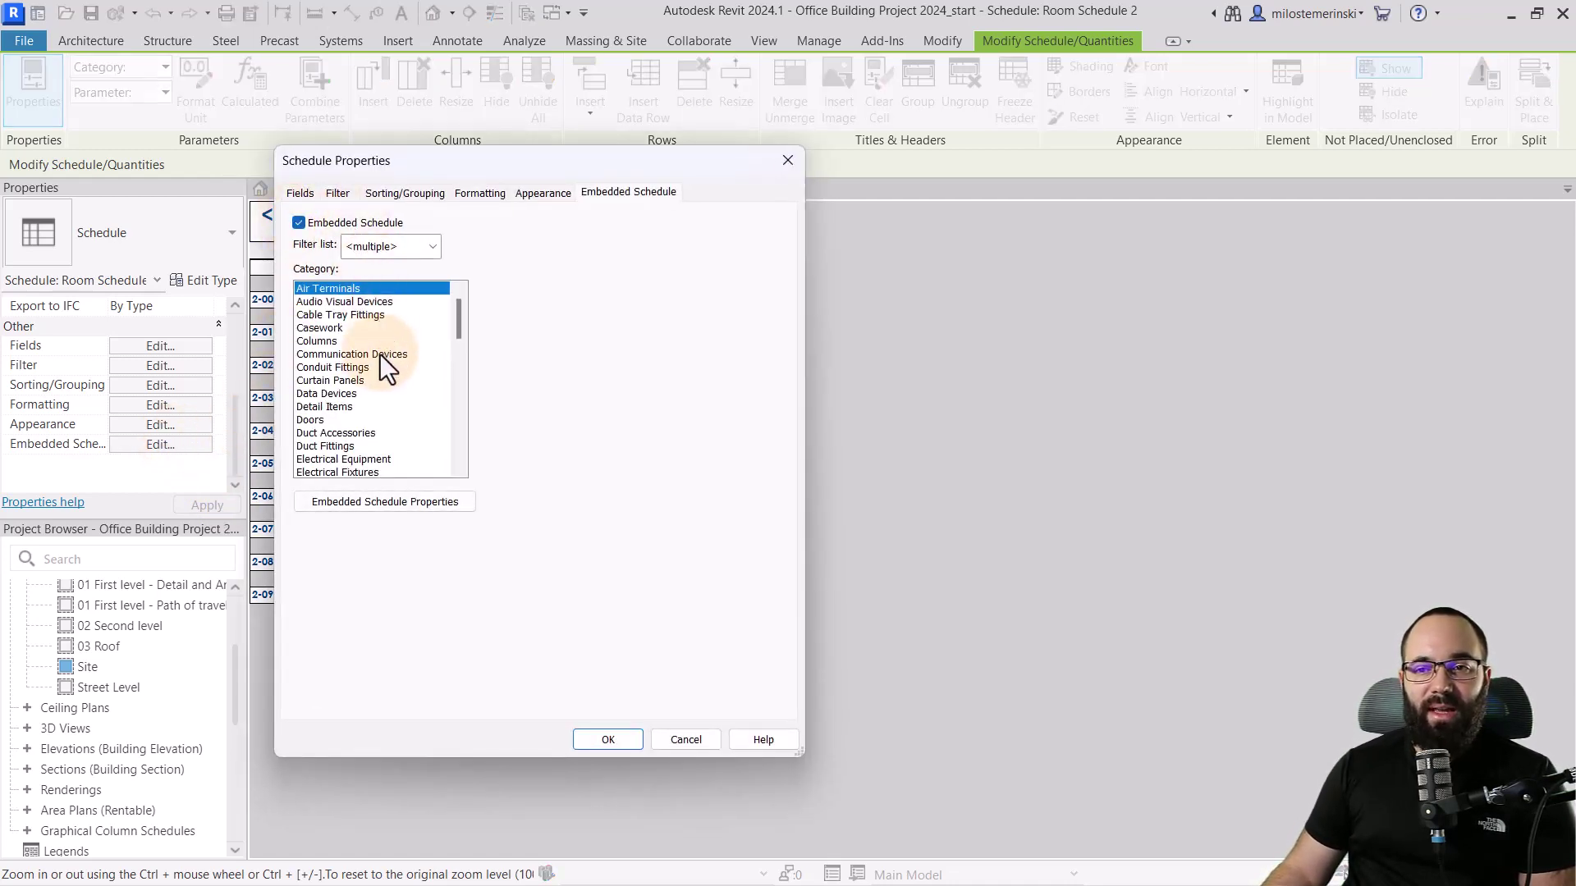
left_click(347, 383)
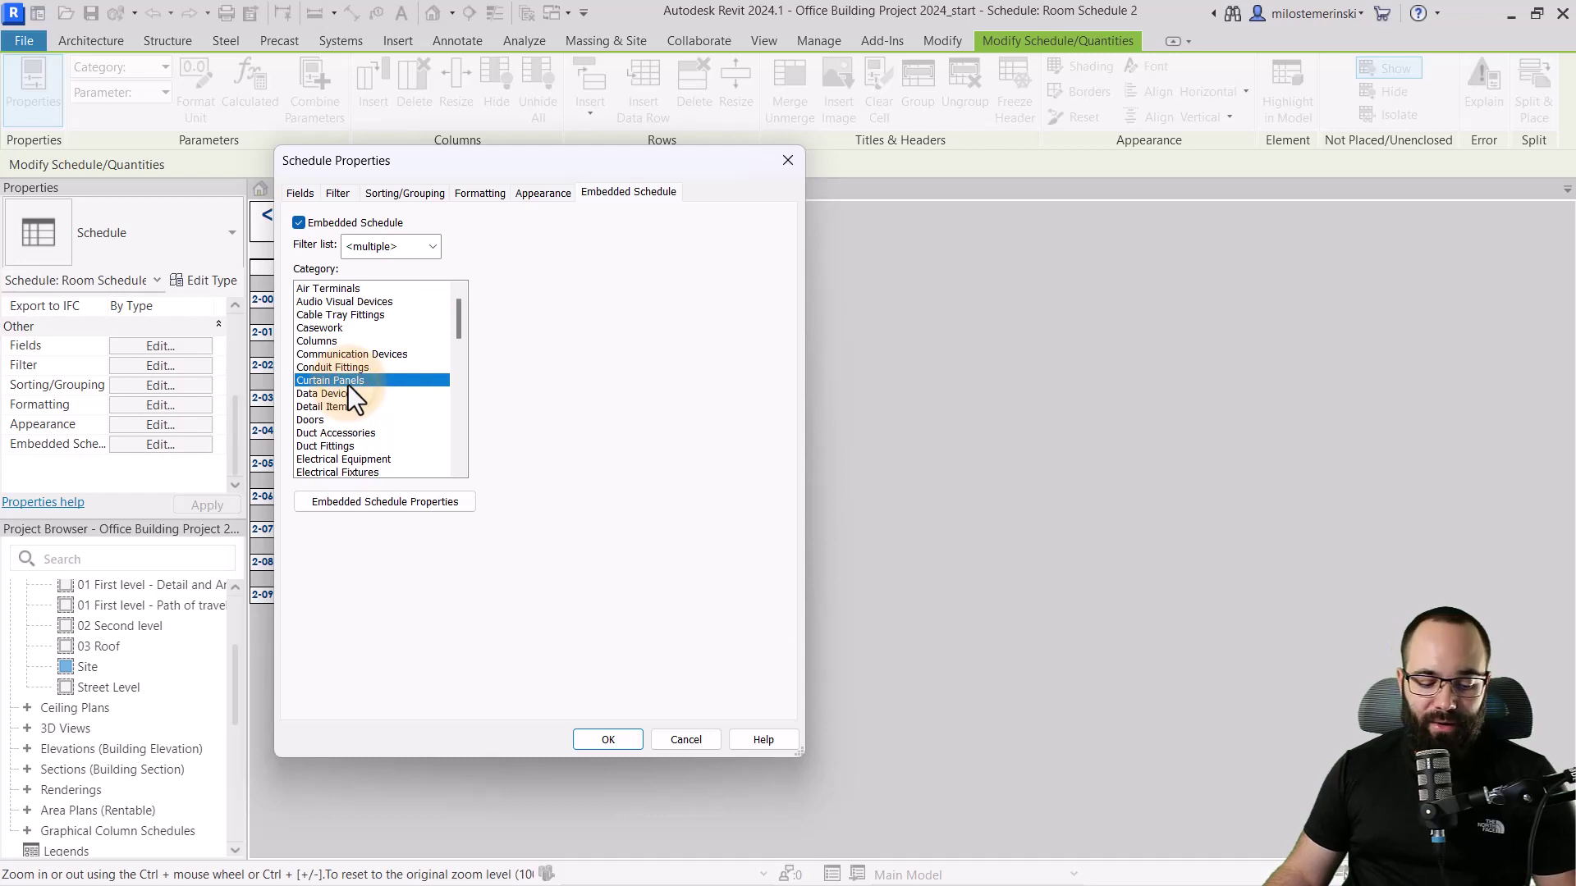
key("f")
scroll(327, 441, "down", 2)
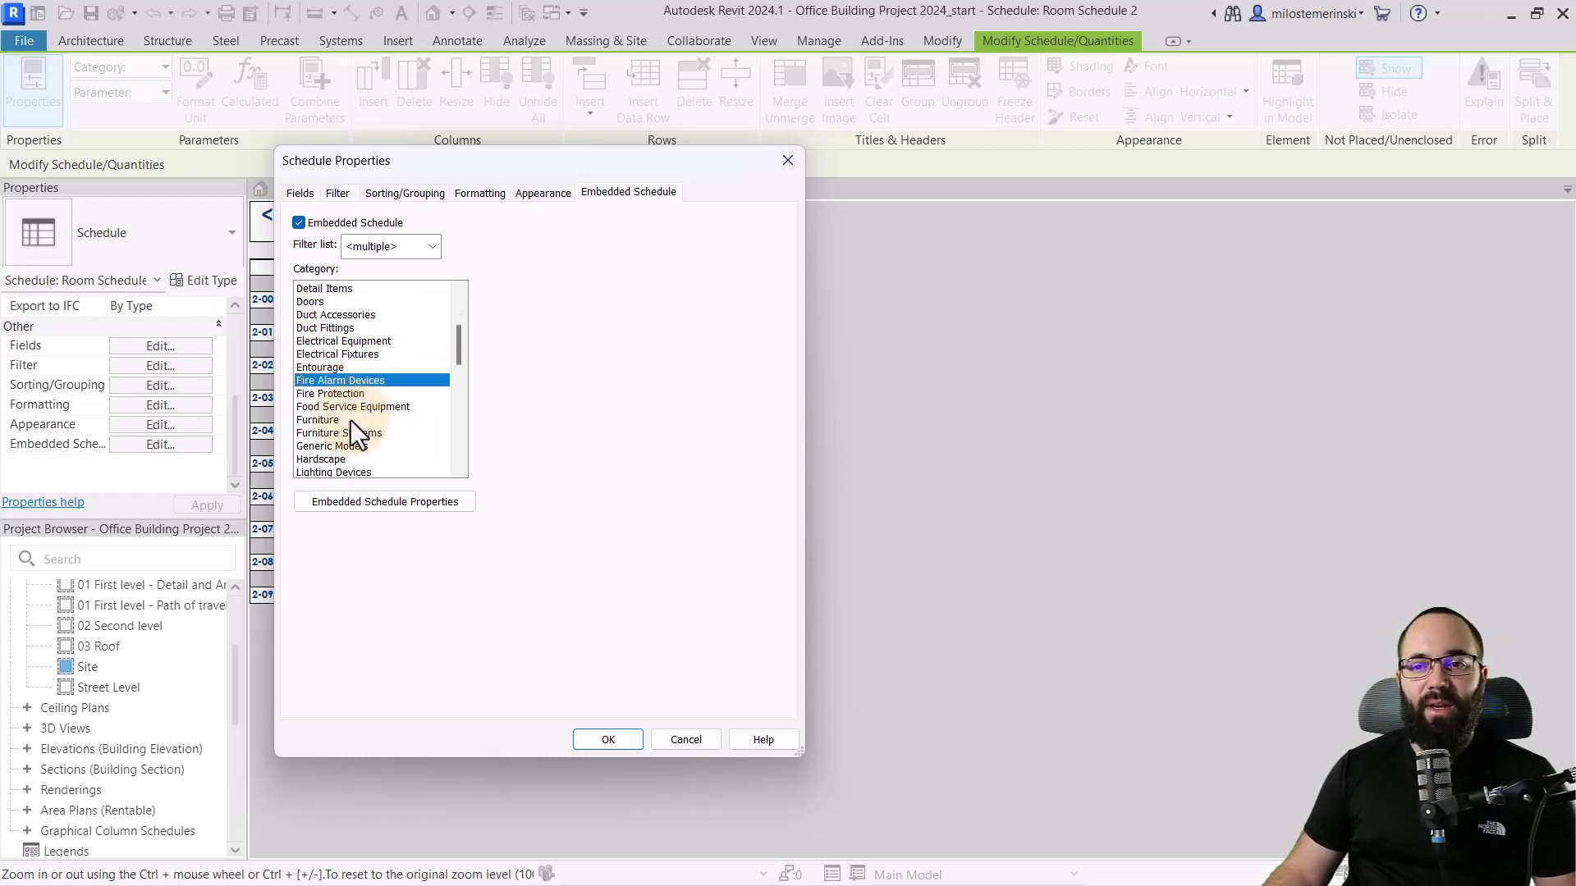
left_click(328, 420)
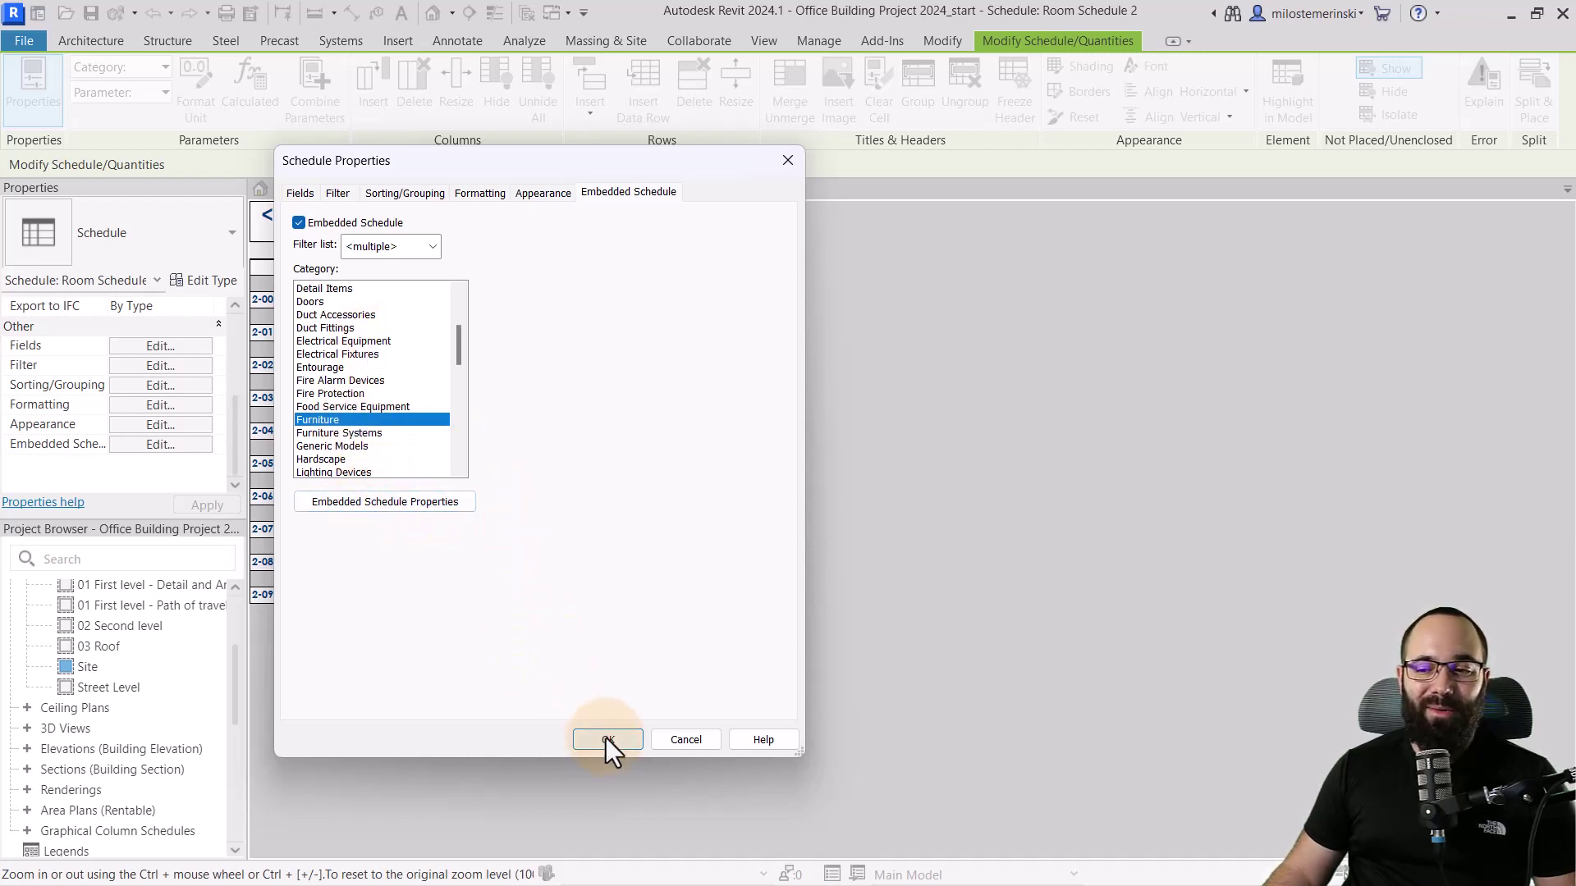
Add Family, Image and Count fields to the embedded furniture schedule.
left_click(319, 504)
left_click_drag(331, 167, 385, 211)
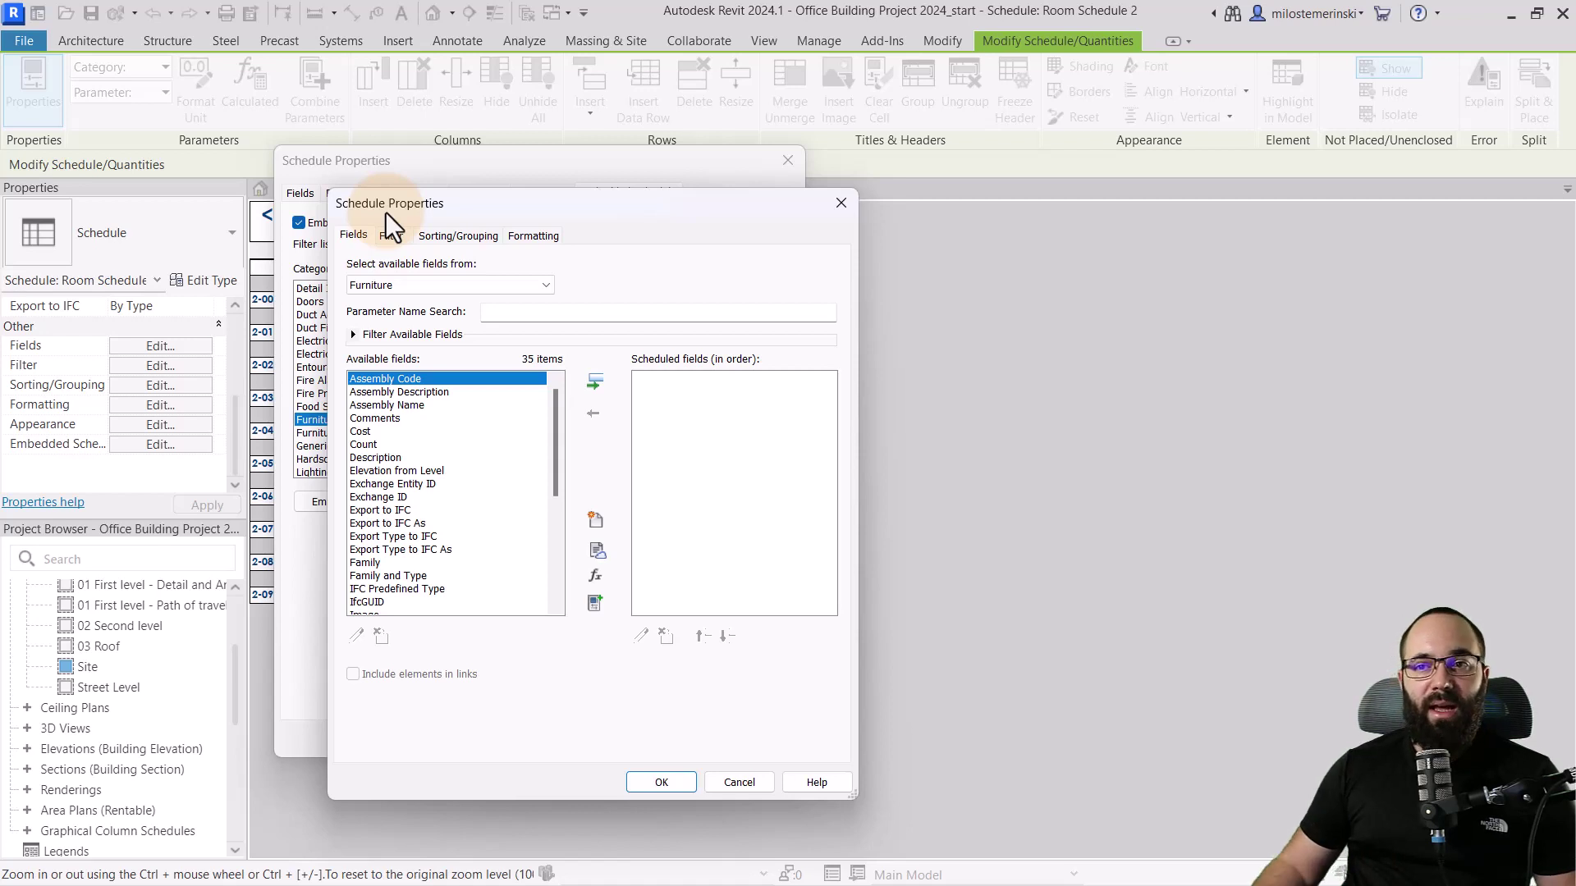
scroll(417, 444, "down", 1)
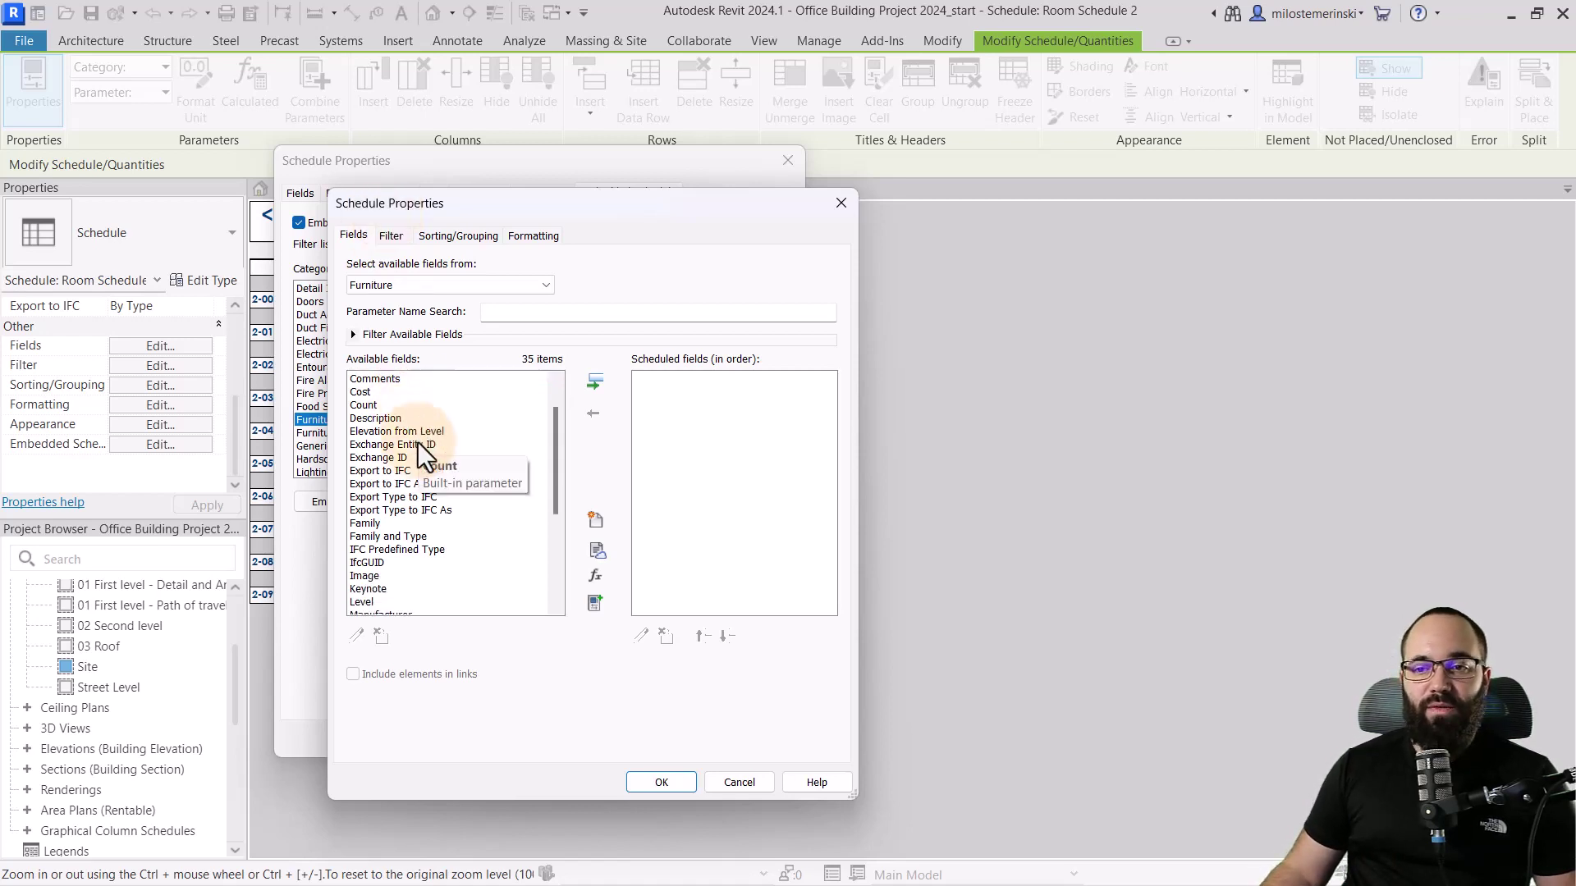
left_click(382, 523)
left_click(595, 382)
scroll(399, 520, "down", 1)
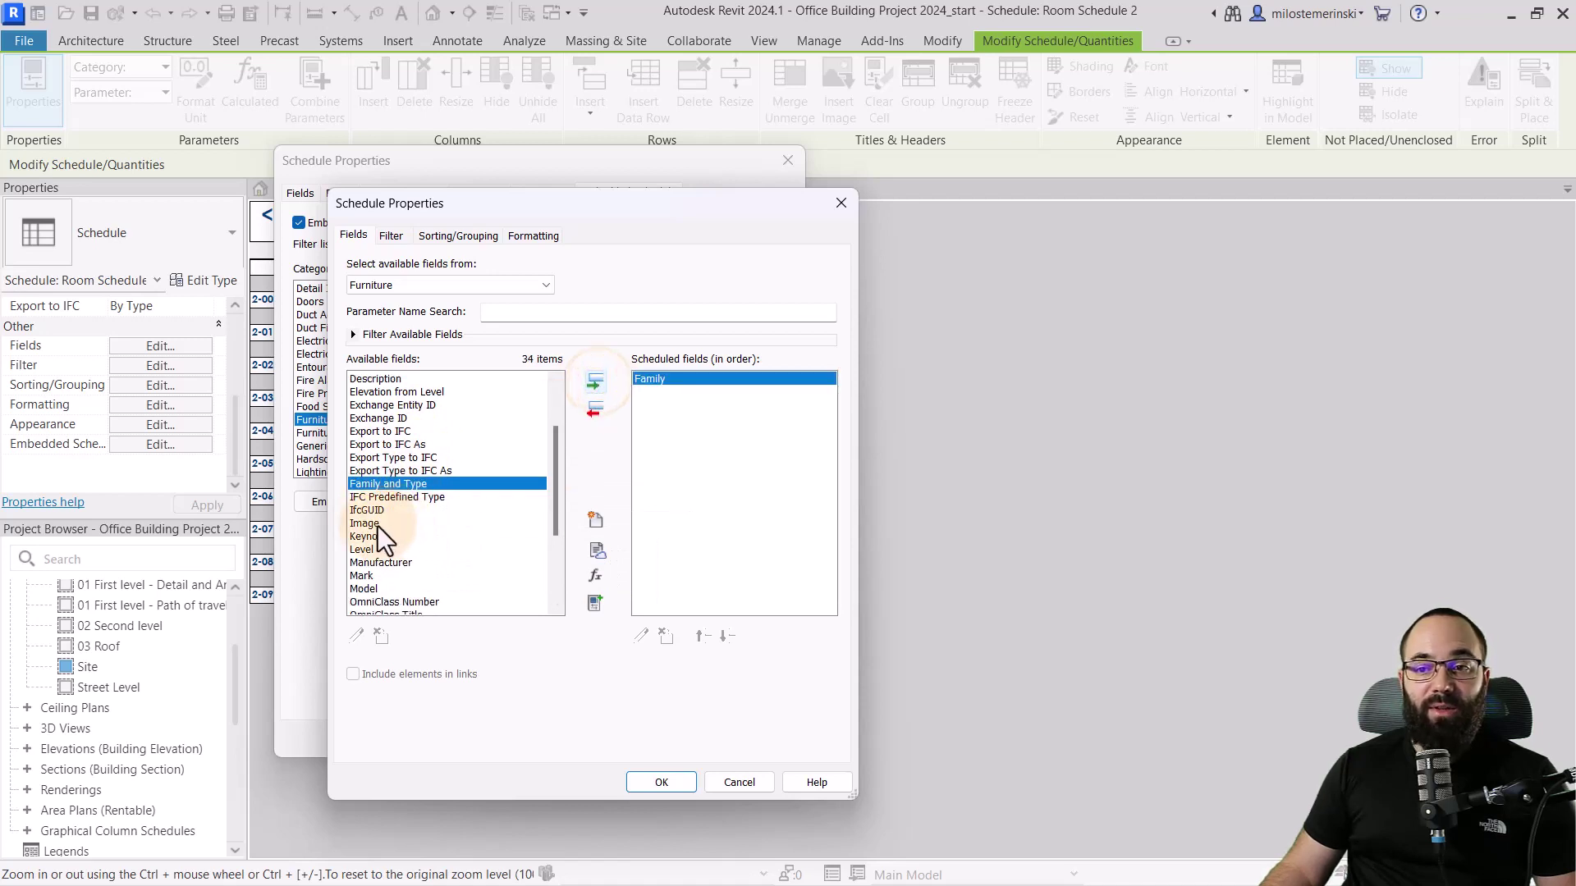
left_click(367, 523)
left_click(595, 382)
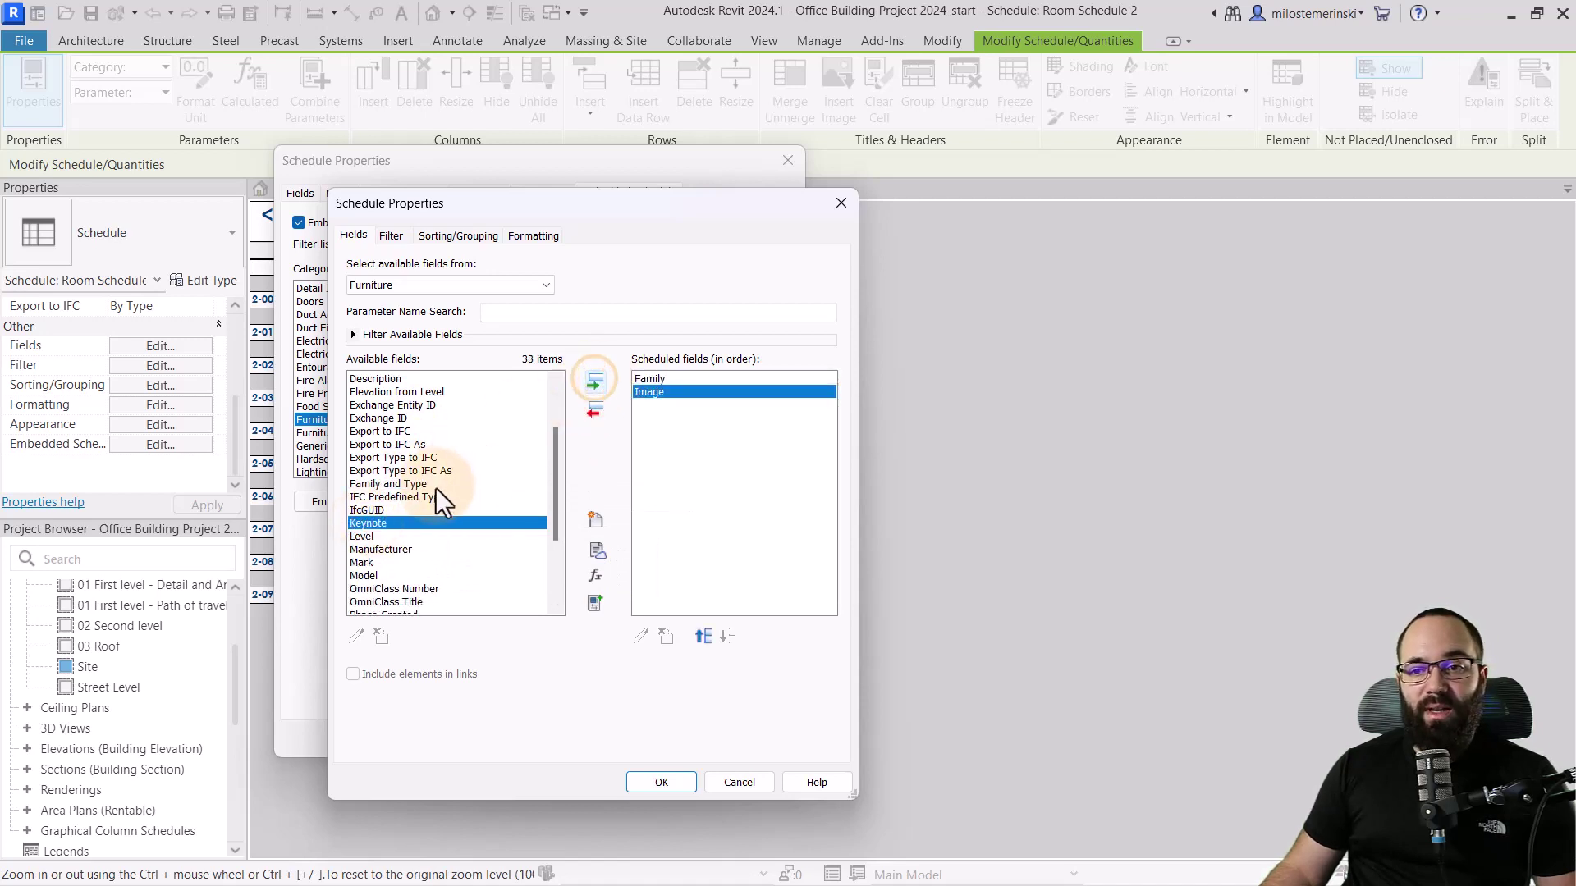
scroll(427, 480, "up", 1)
left_click(365, 405)
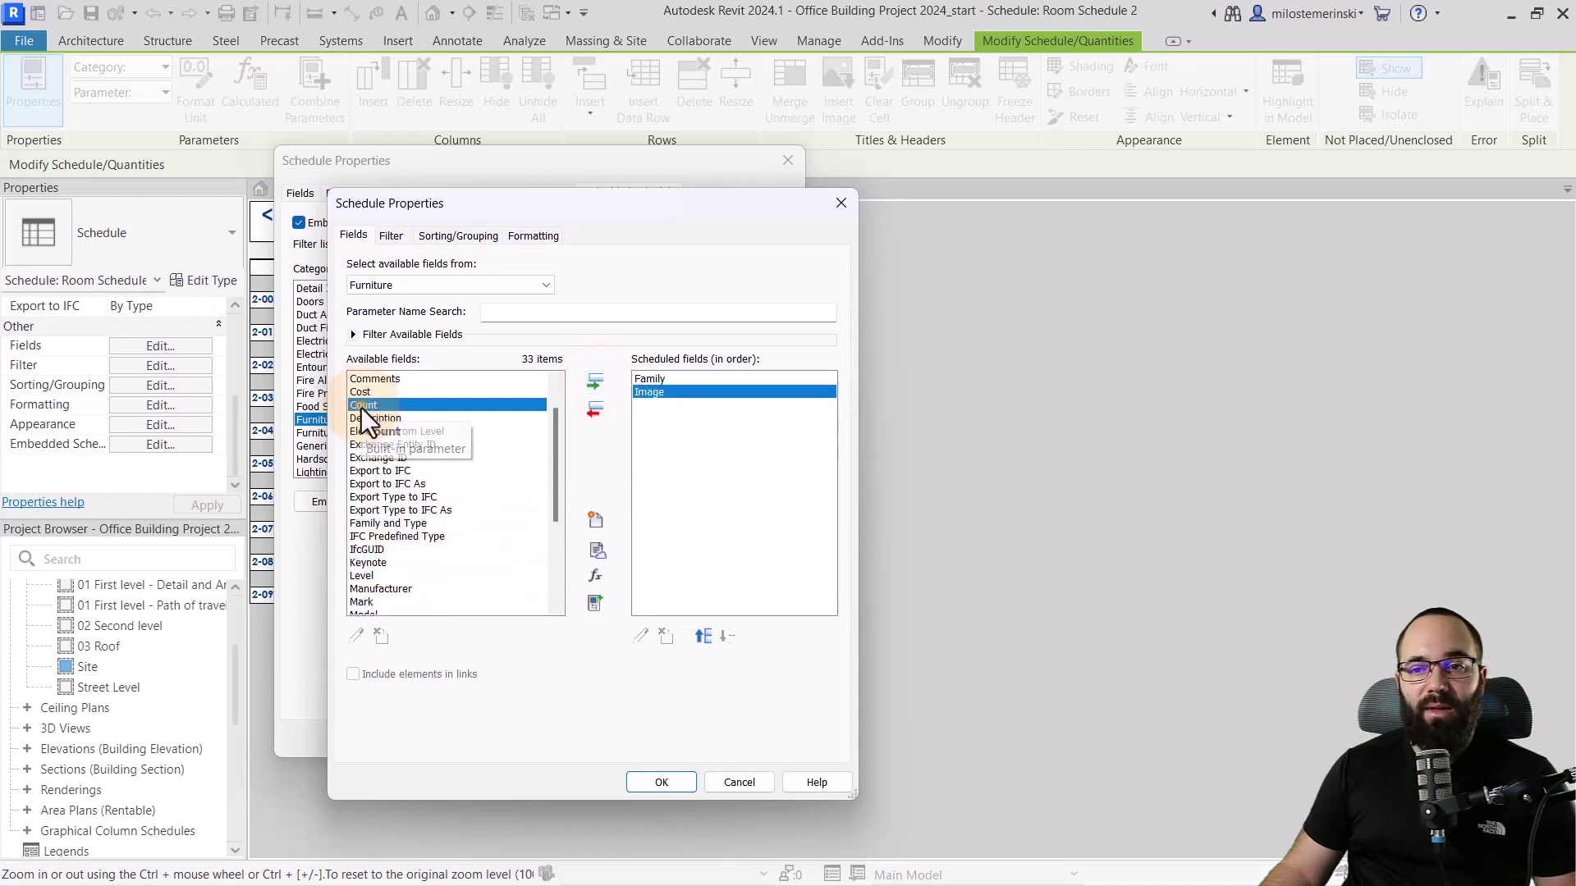
left_click(595, 382)
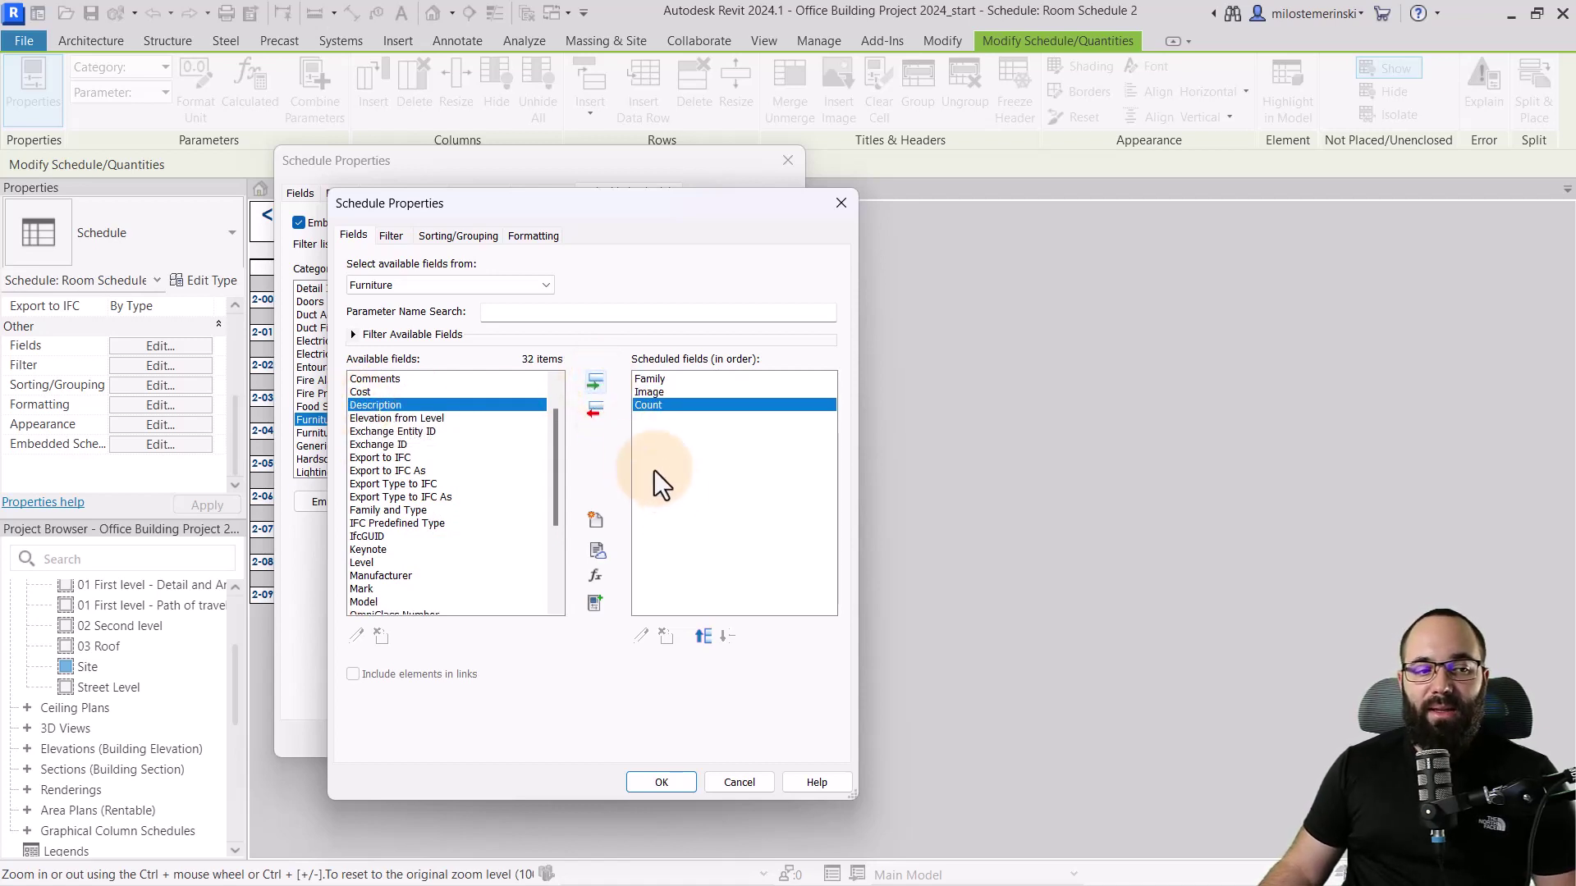
Sort the embedded furniture rows by Family.
left_click(426, 238)
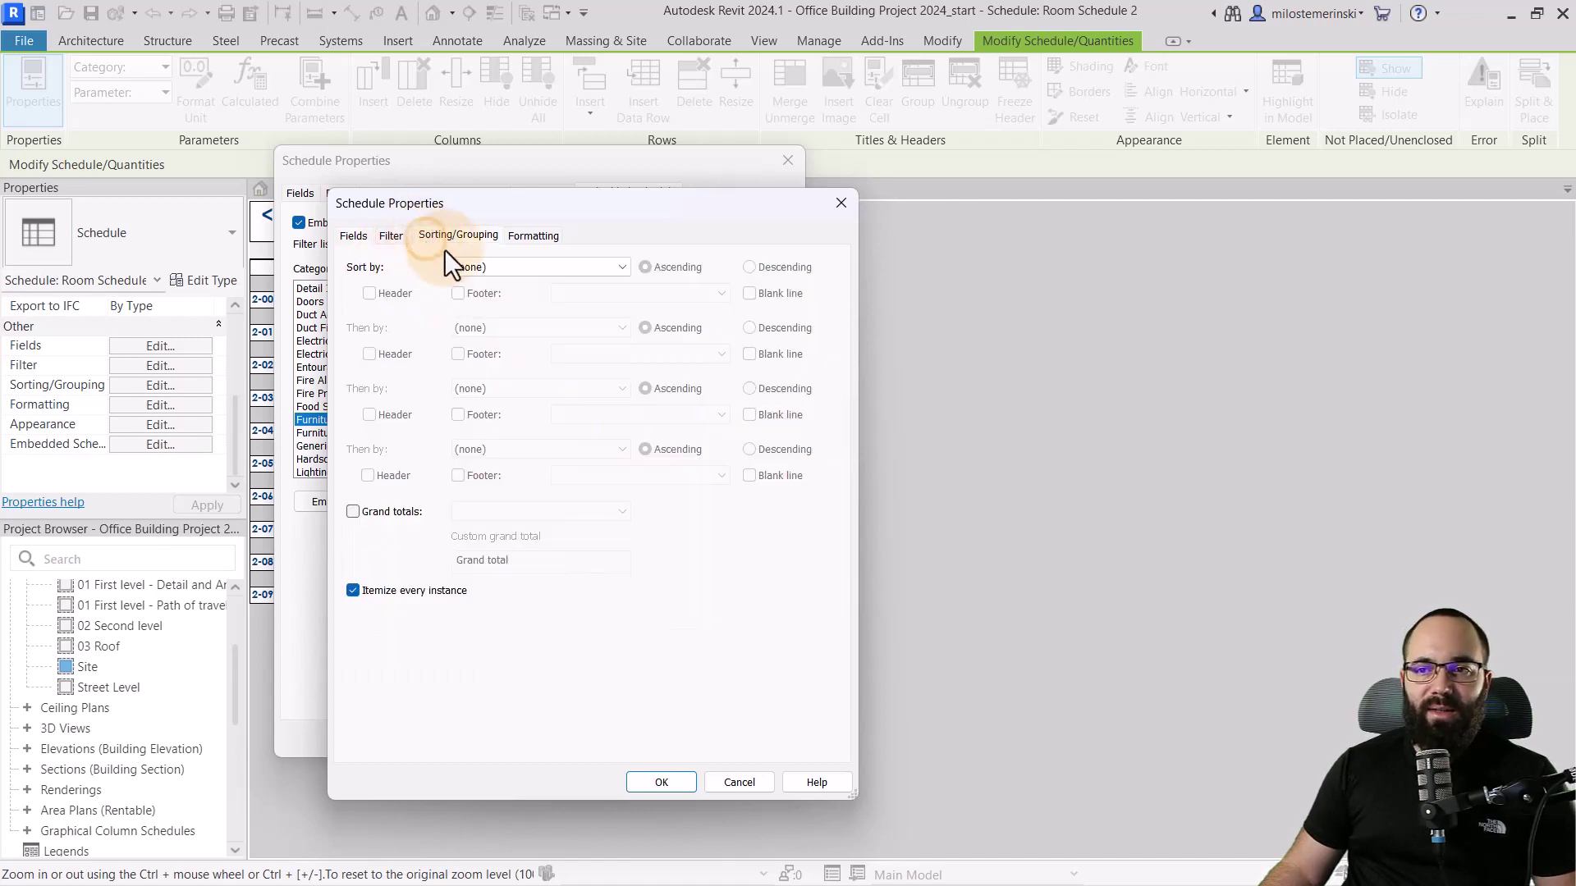
left_click(482, 267)
left_click(481, 297)
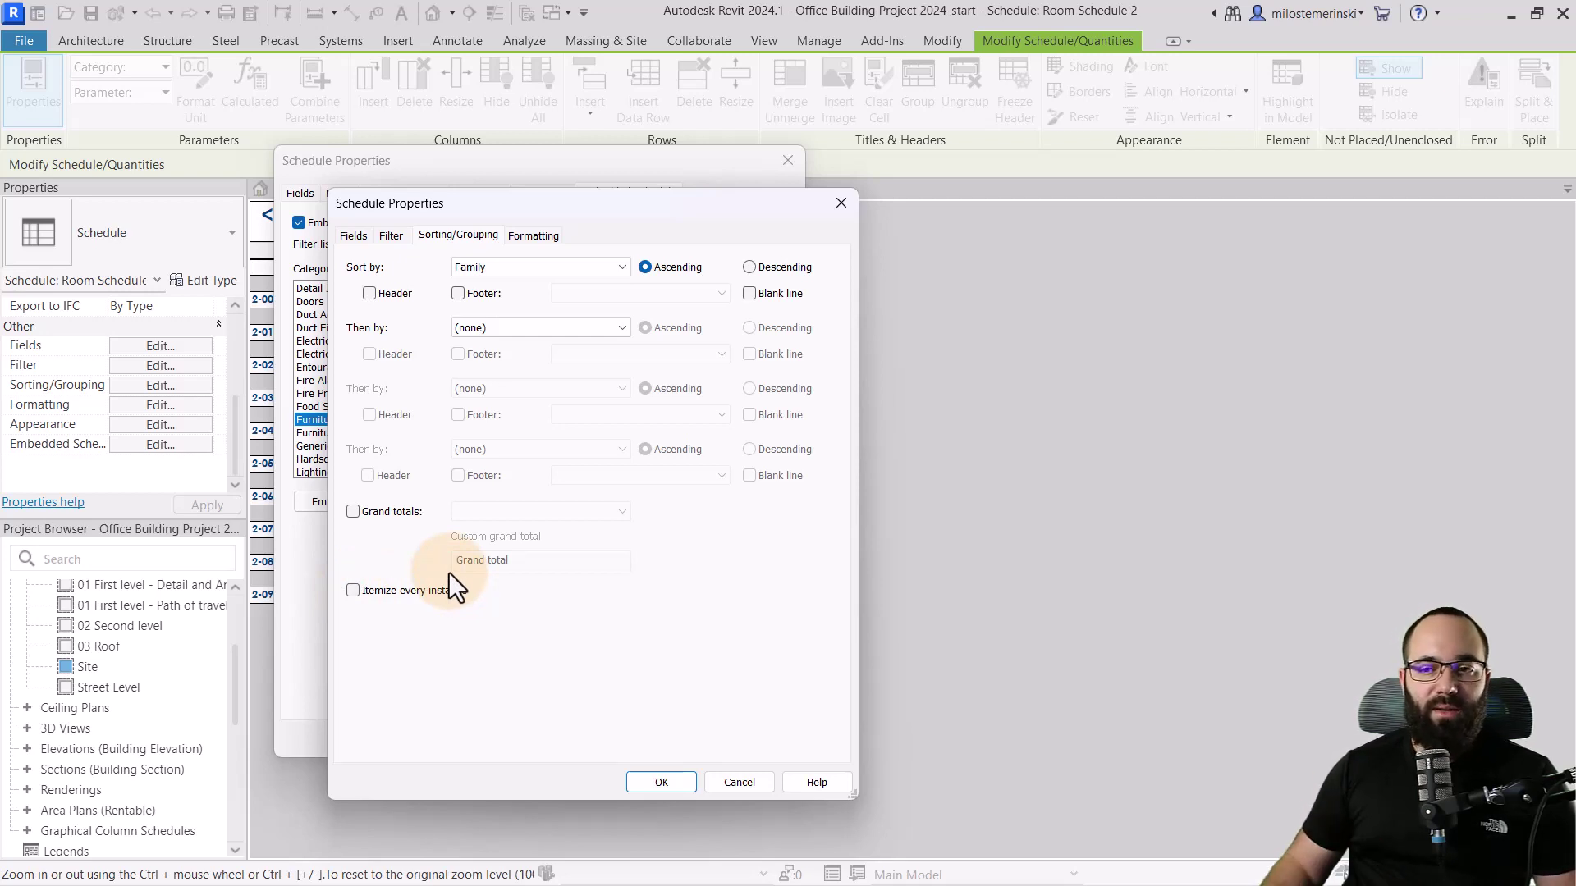
Apply the embedded schedule settings and review the per-room furniture counts.
left_click(649, 782)
left_click(627, 745)
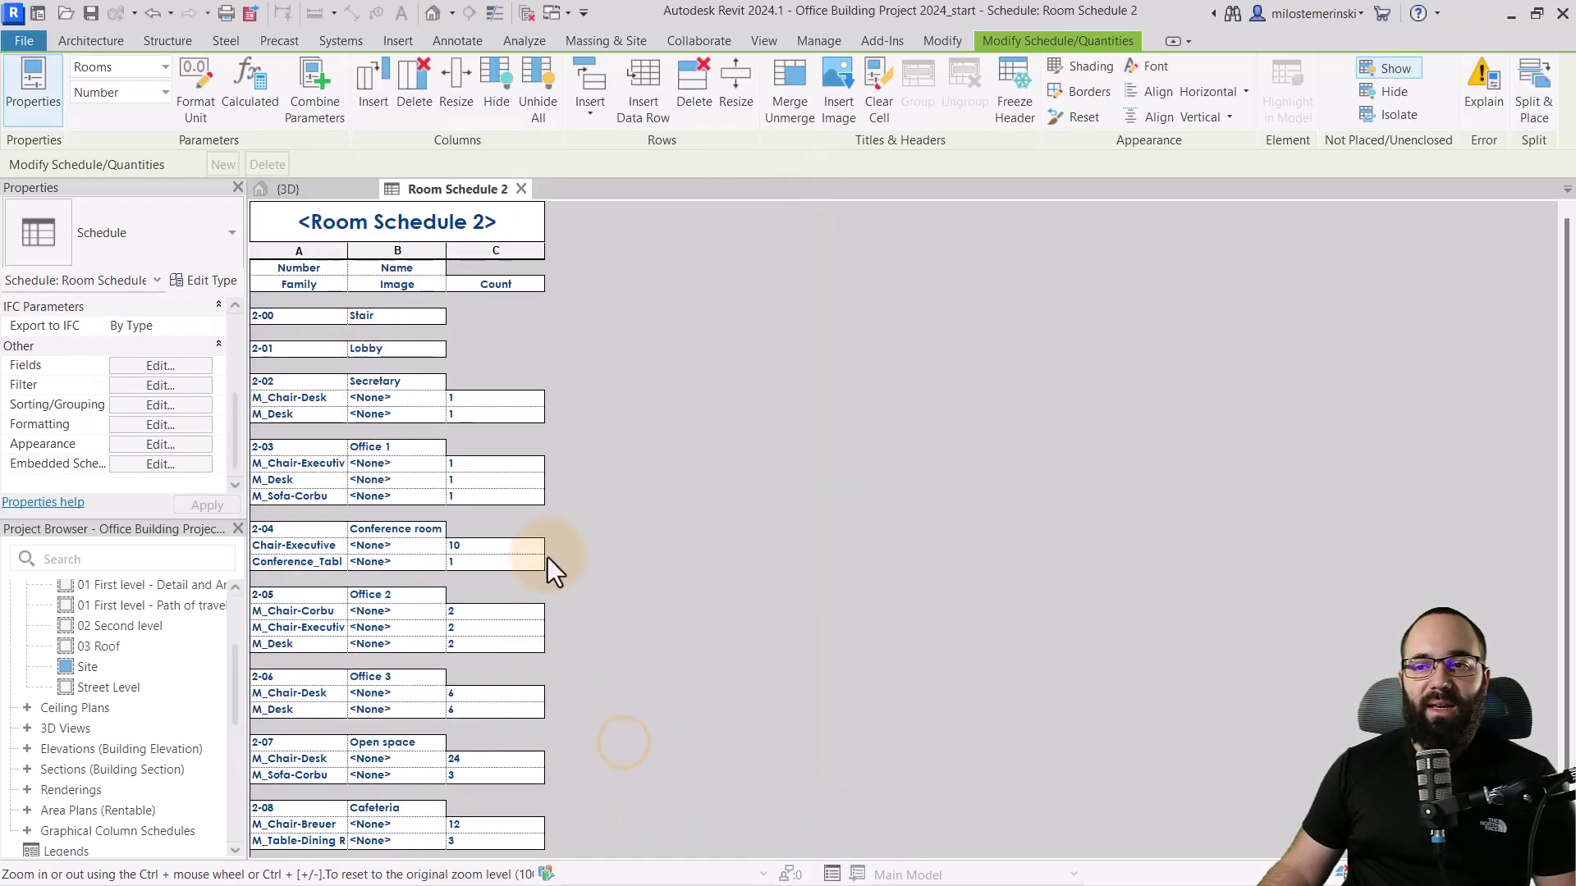
scroll(471, 376, "down", 1)
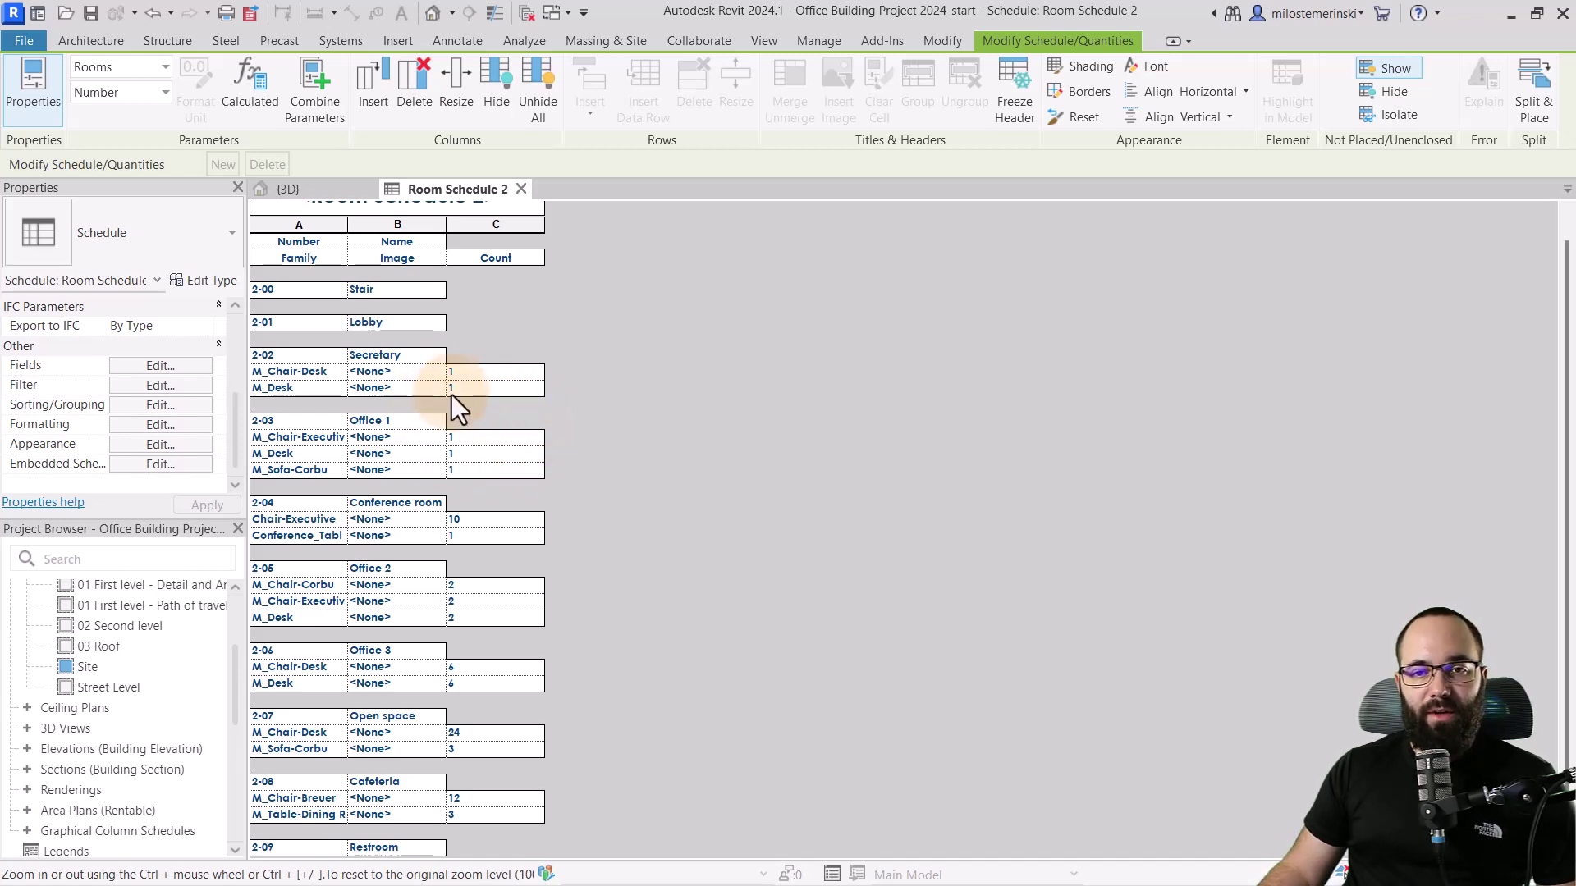
Turn on grand totals for the embedded furniture list and check each room's total.
left_click(137, 463)
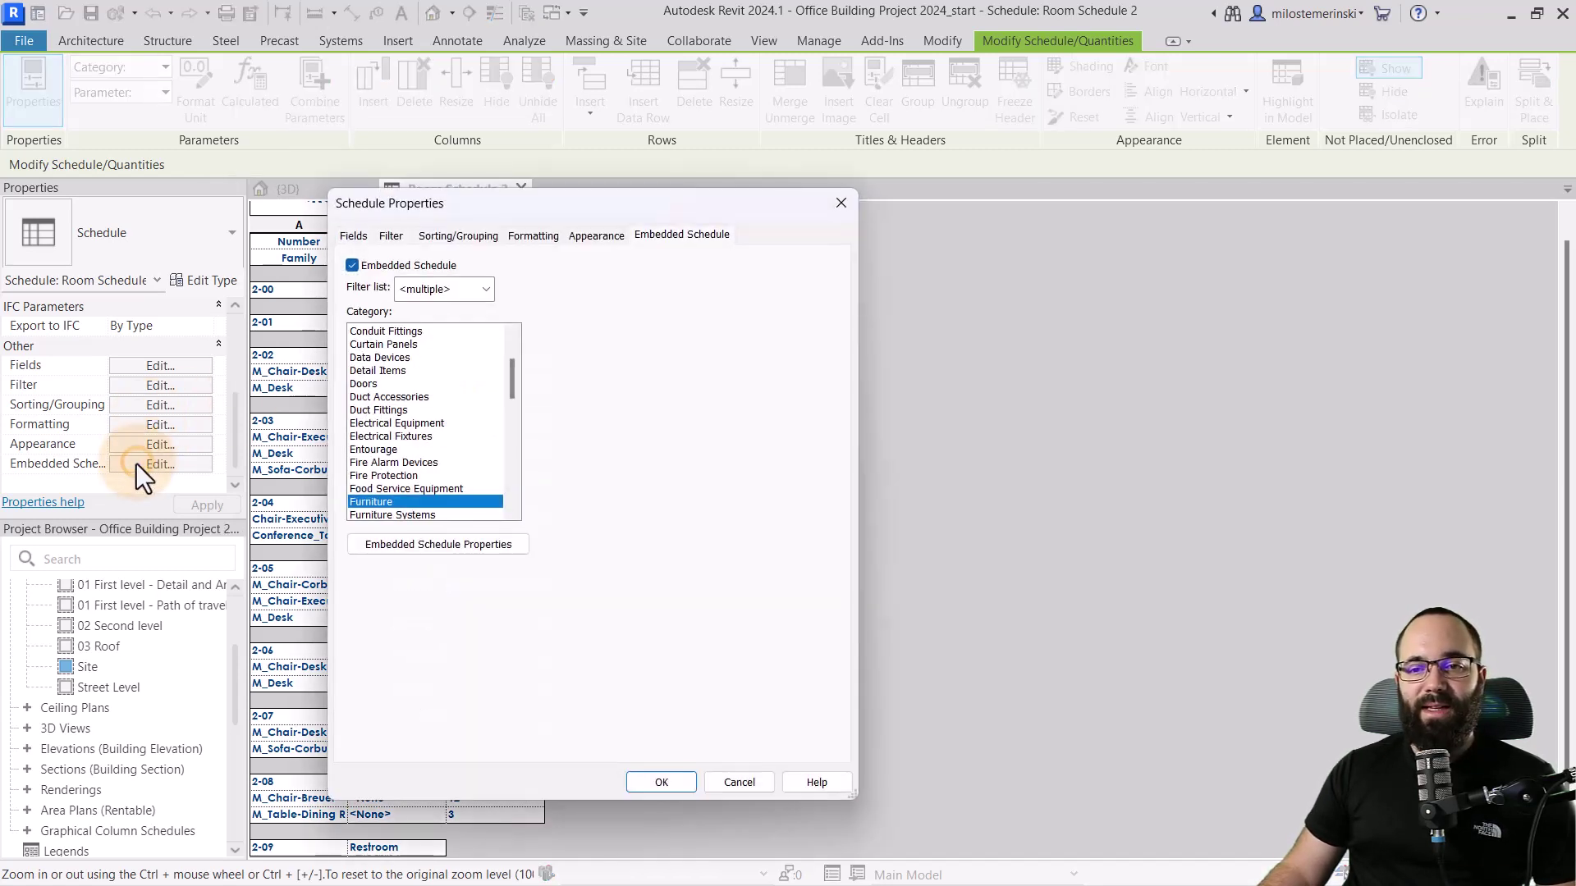
left_click(394, 549)
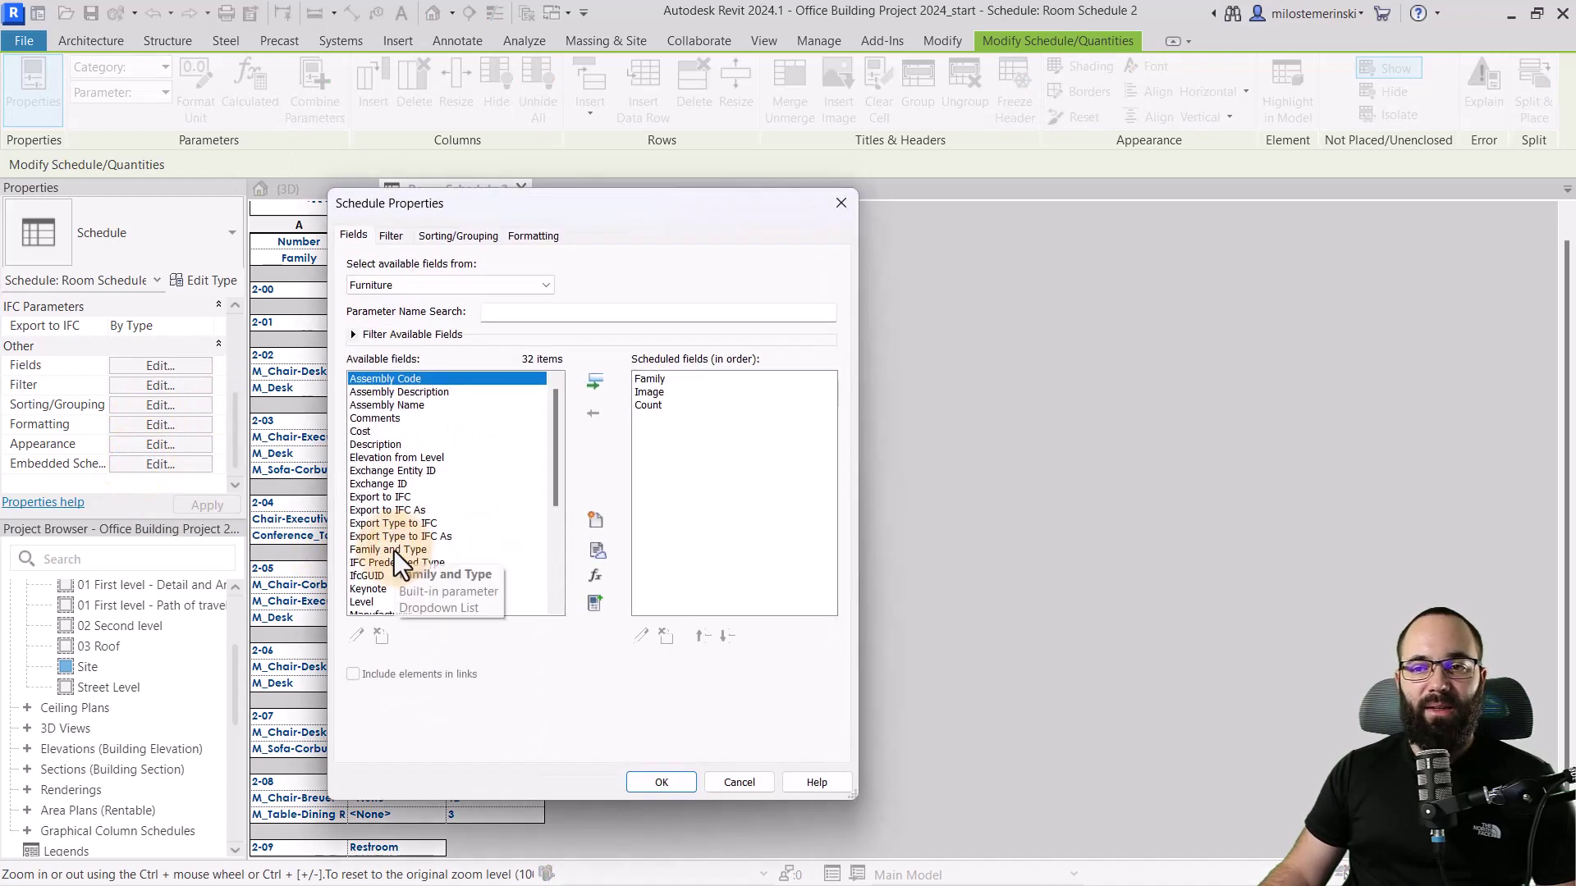
left_click(439, 236)
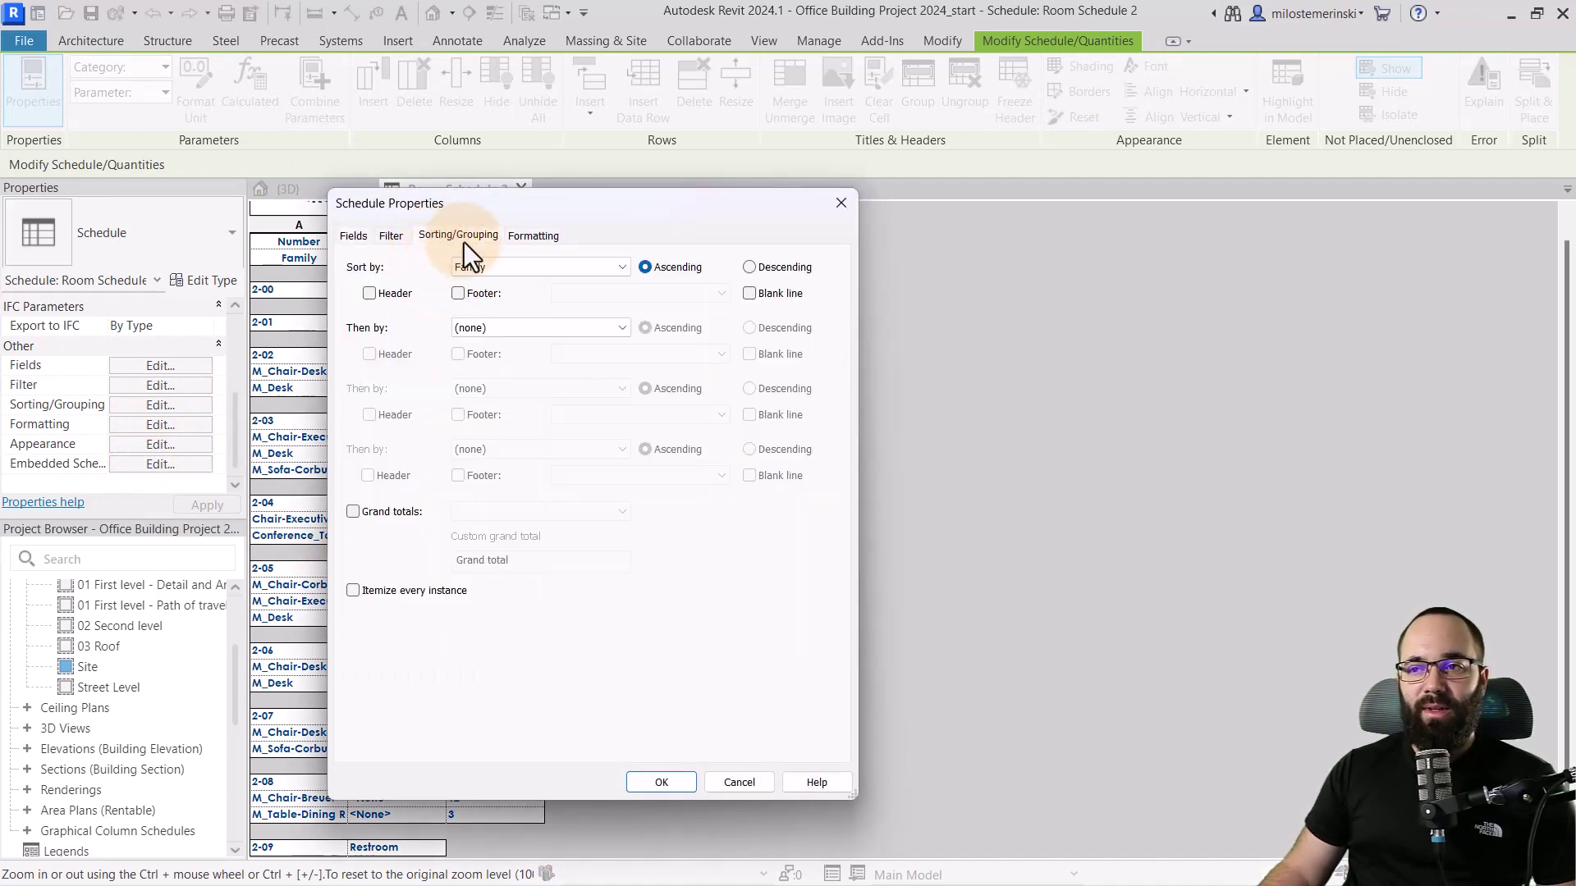
left_click(380, 514)
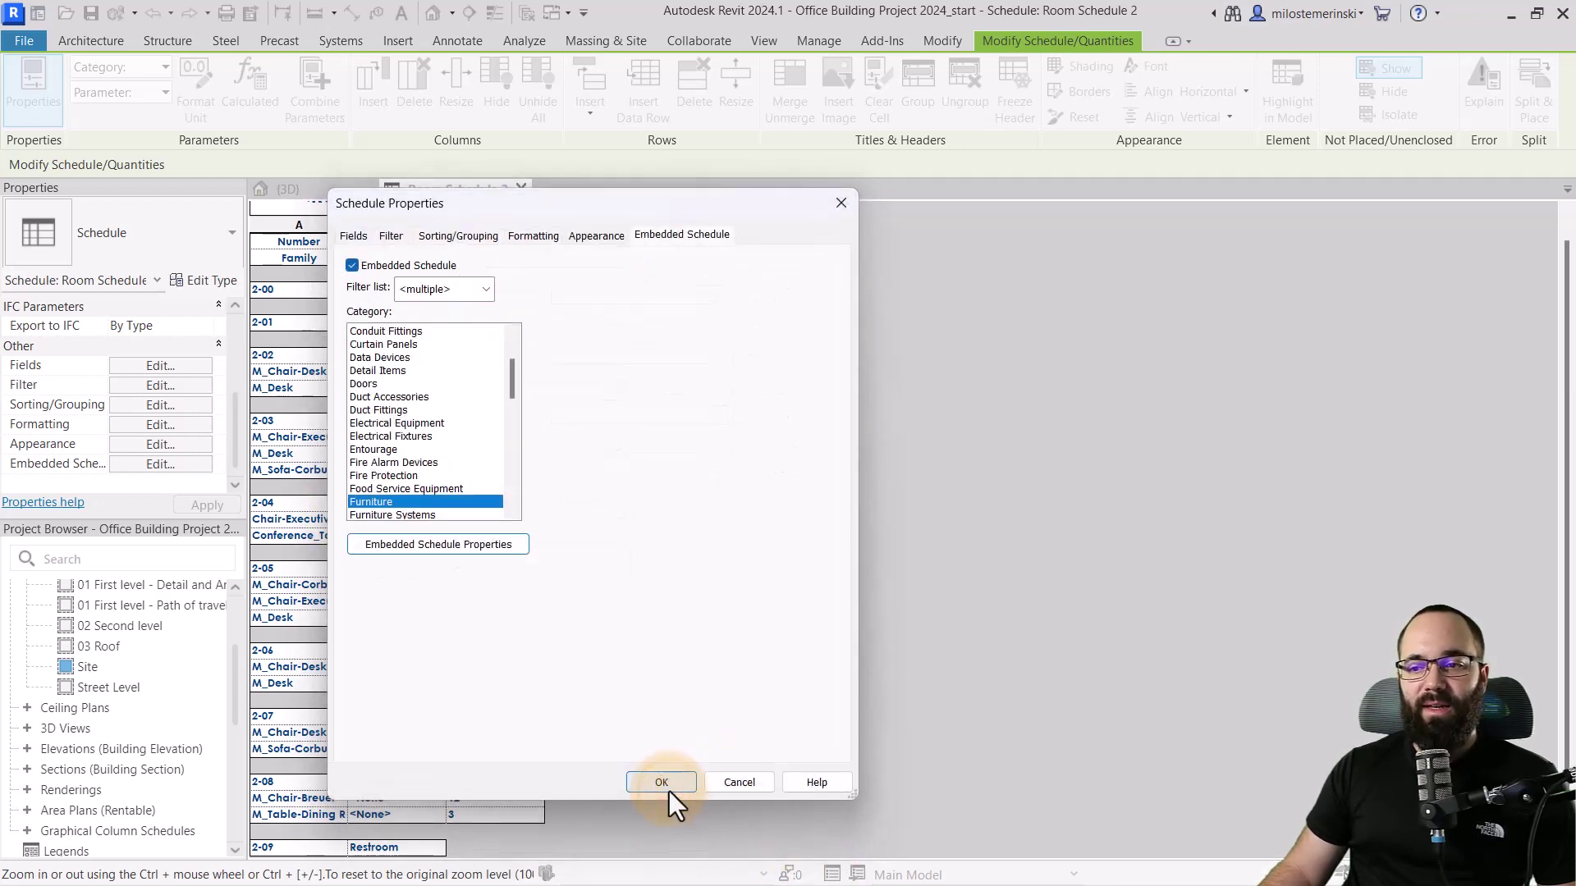
left_click(661, 783)
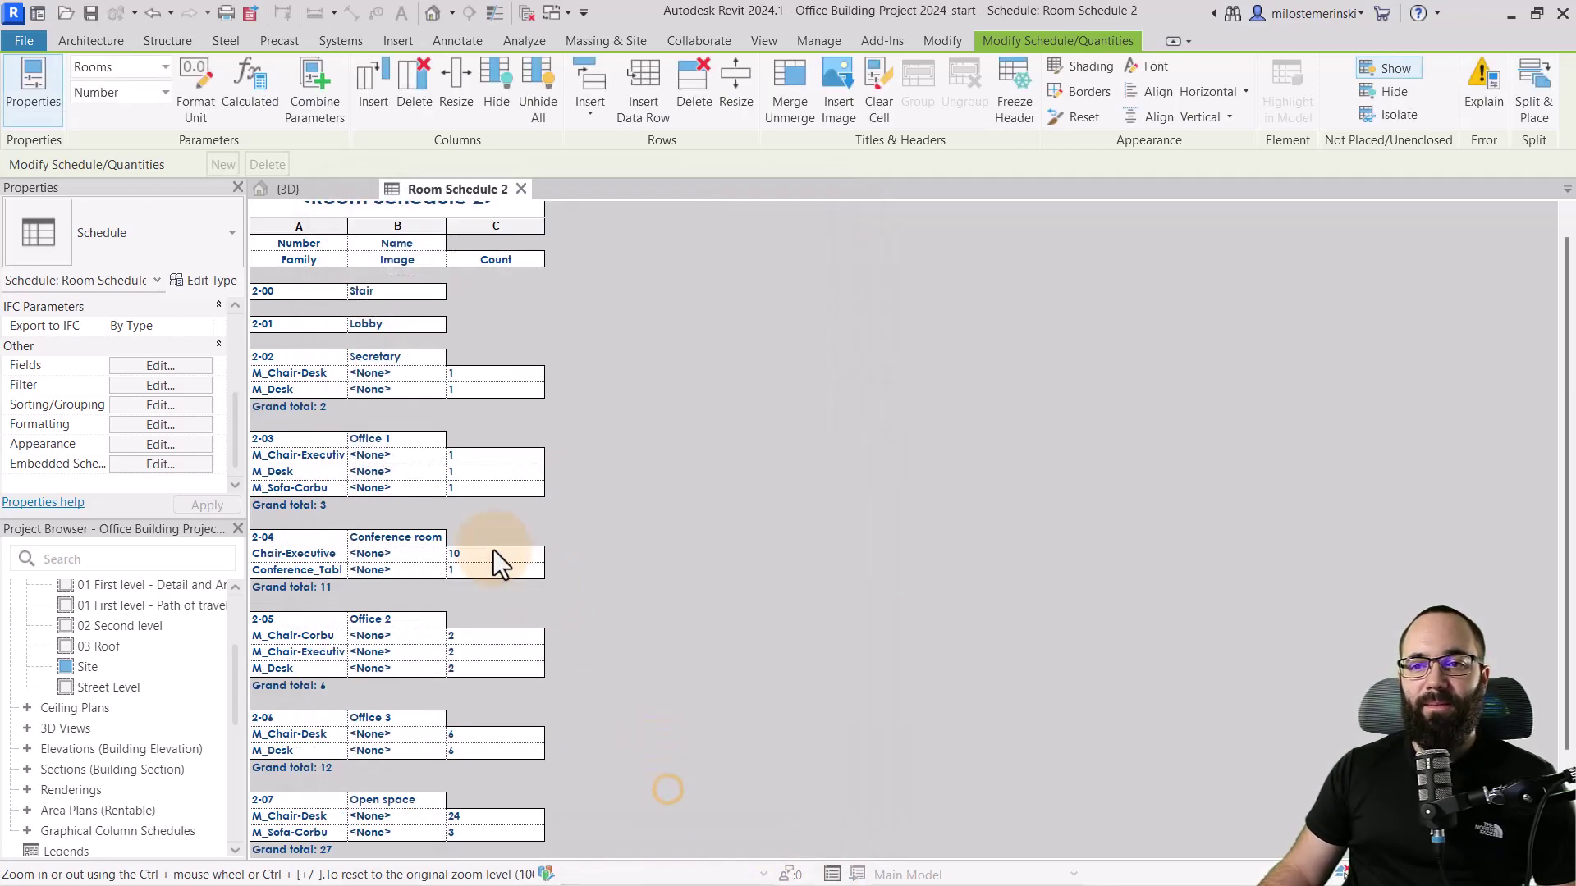
scroll(594, 464, "down", 1)
scroll(391, 494, "down", 2)
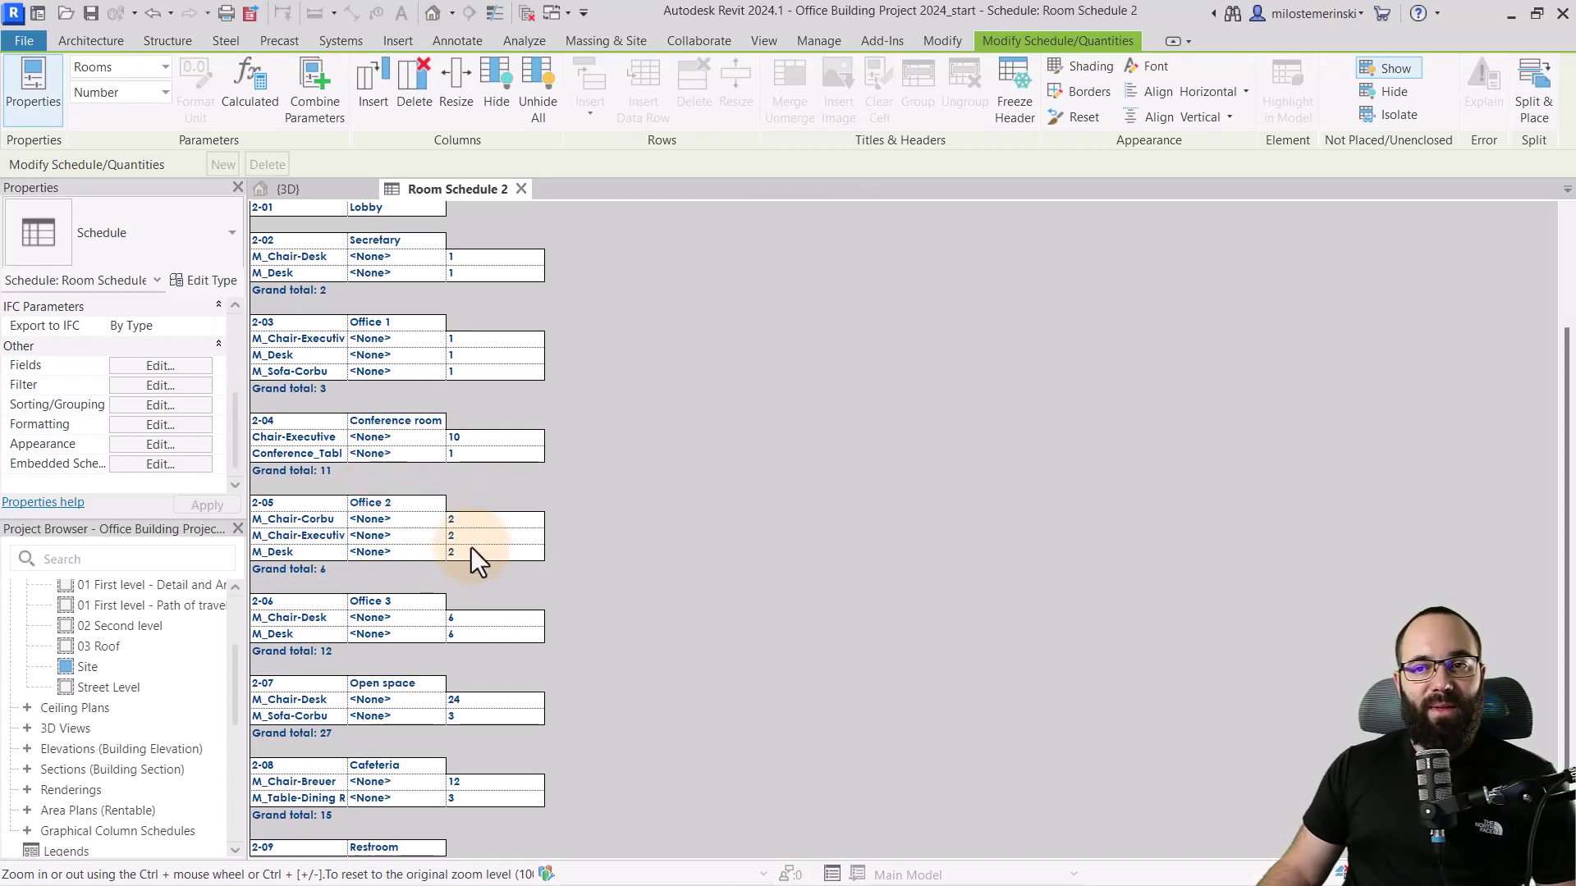
scroll(418, 541, "up", 3)
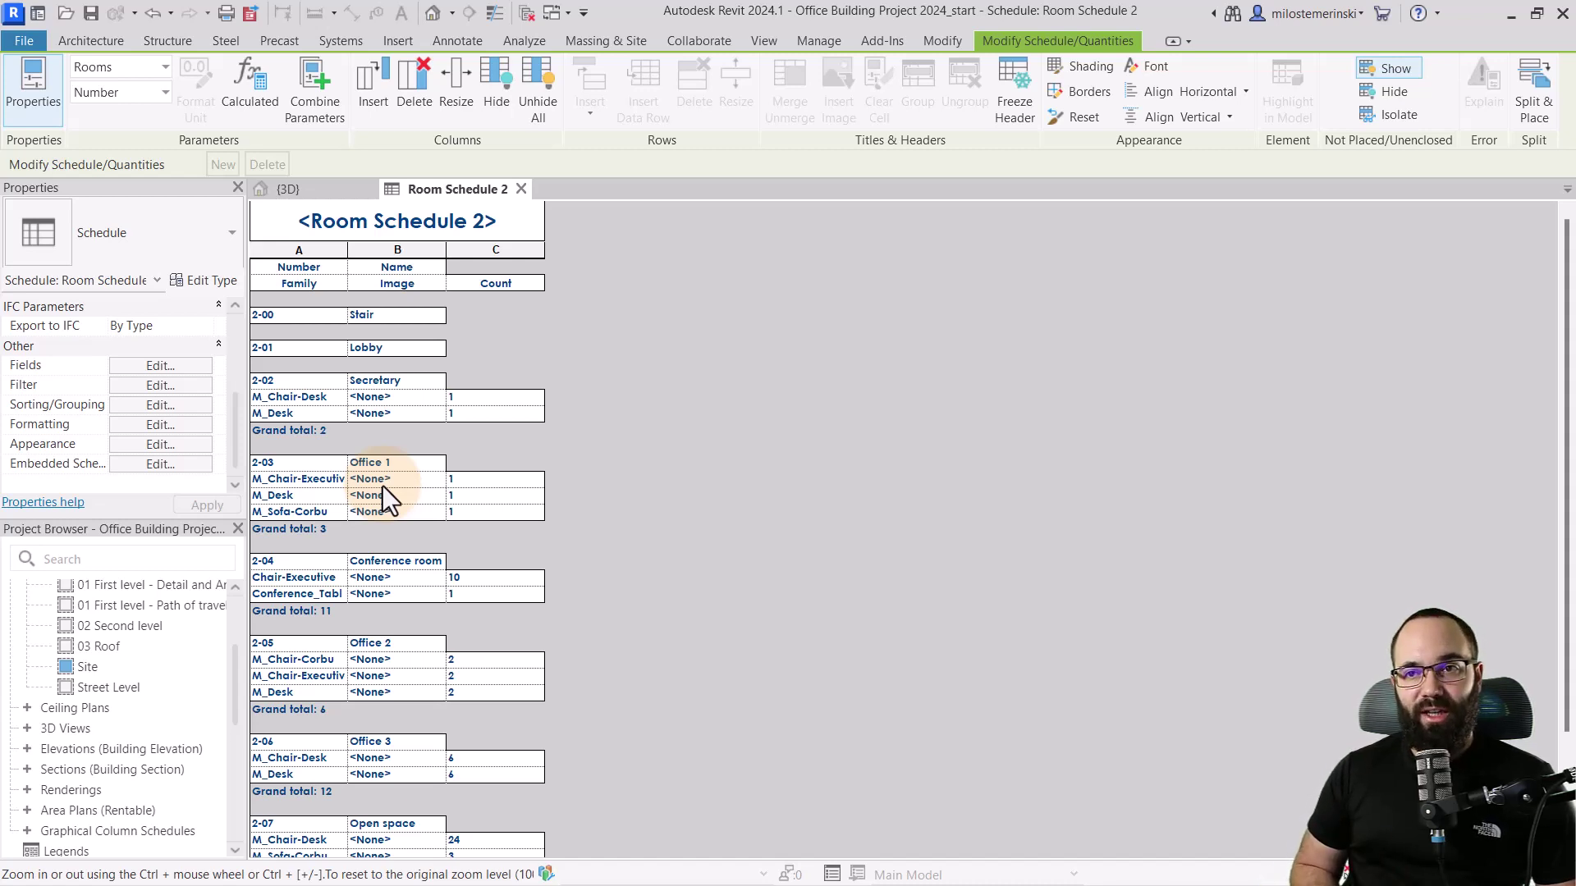
Open sheet A103 and place Room Schedule 2 near its left edge.
scroll(161, 701, "down", 5)
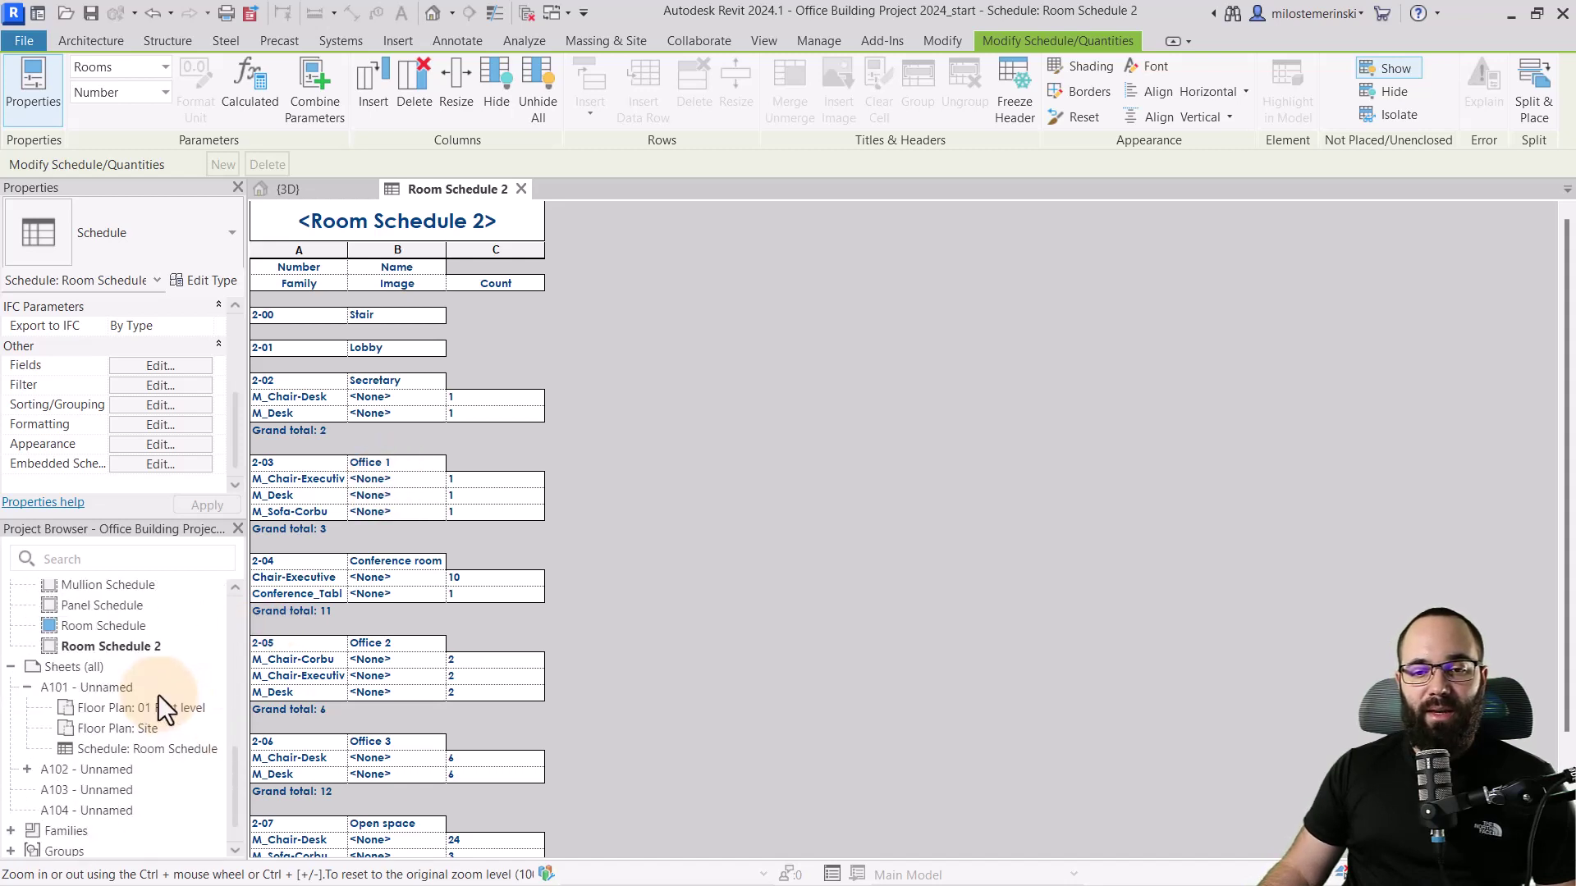
left_click(86, 789)
double_click(85, 790)
scroll(692, 576, "up", 5)
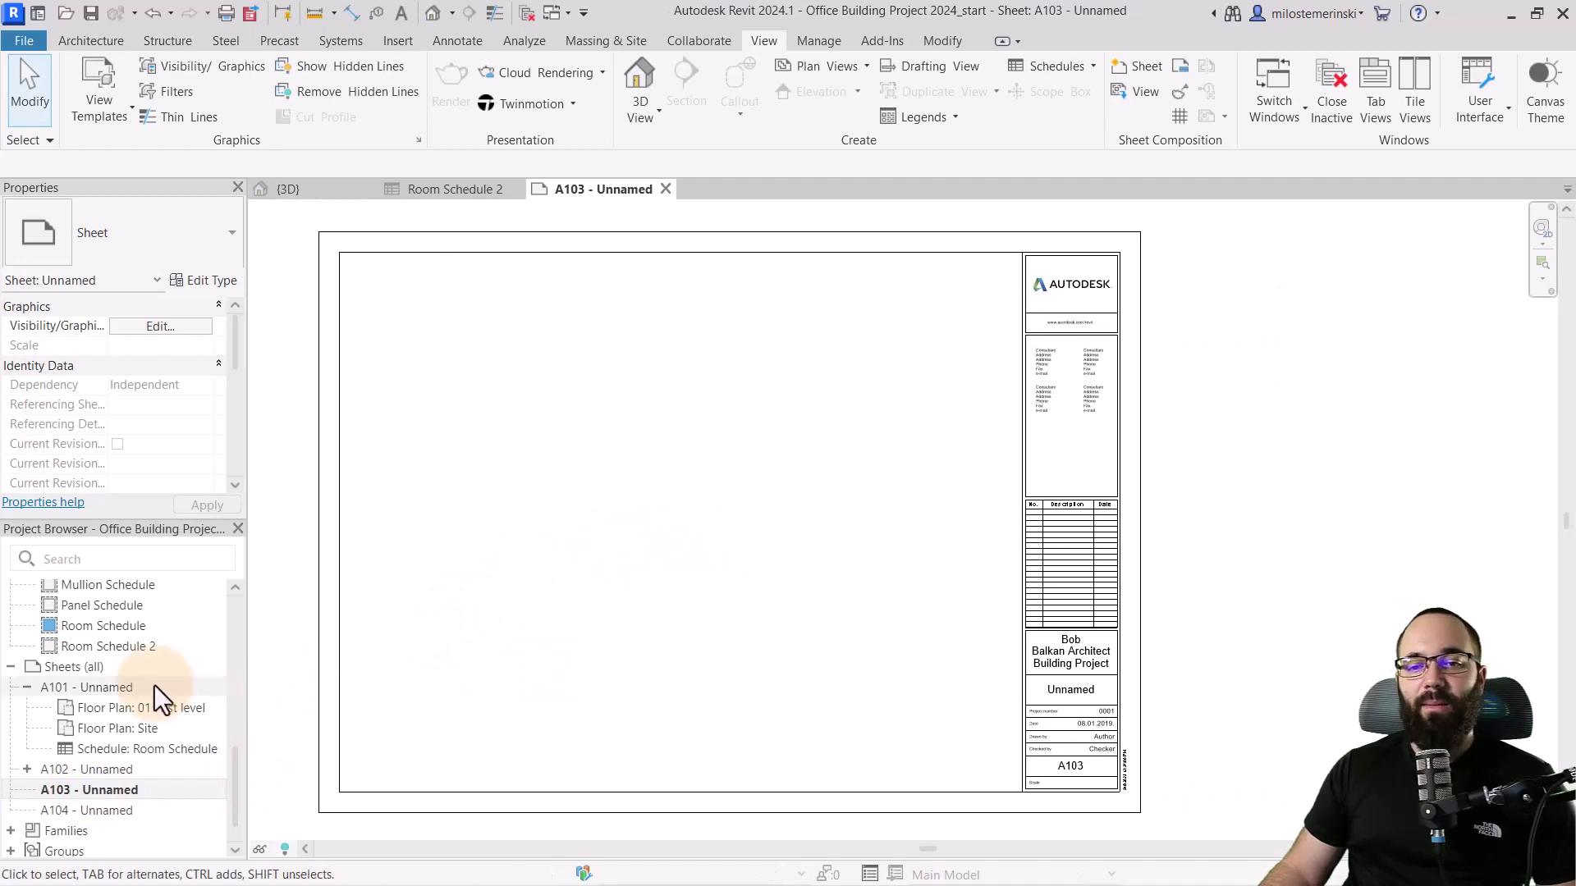
scroll(120, 702, "up", 5)
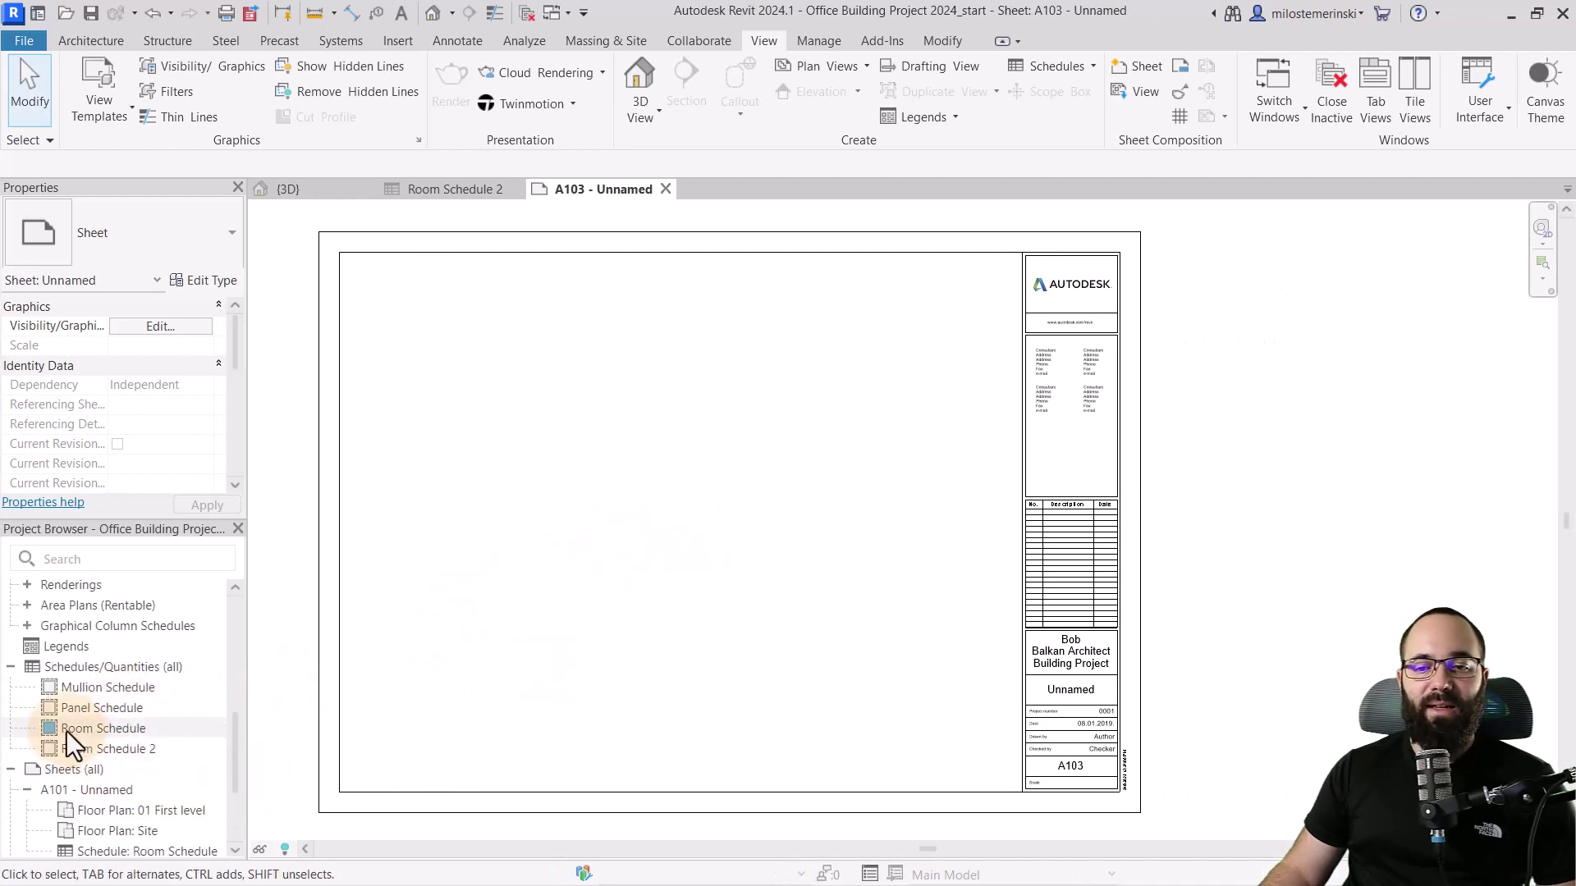
left_click(79, 750)
left_click_drag(79, 757, 522, 538)
left_click(401, 519)
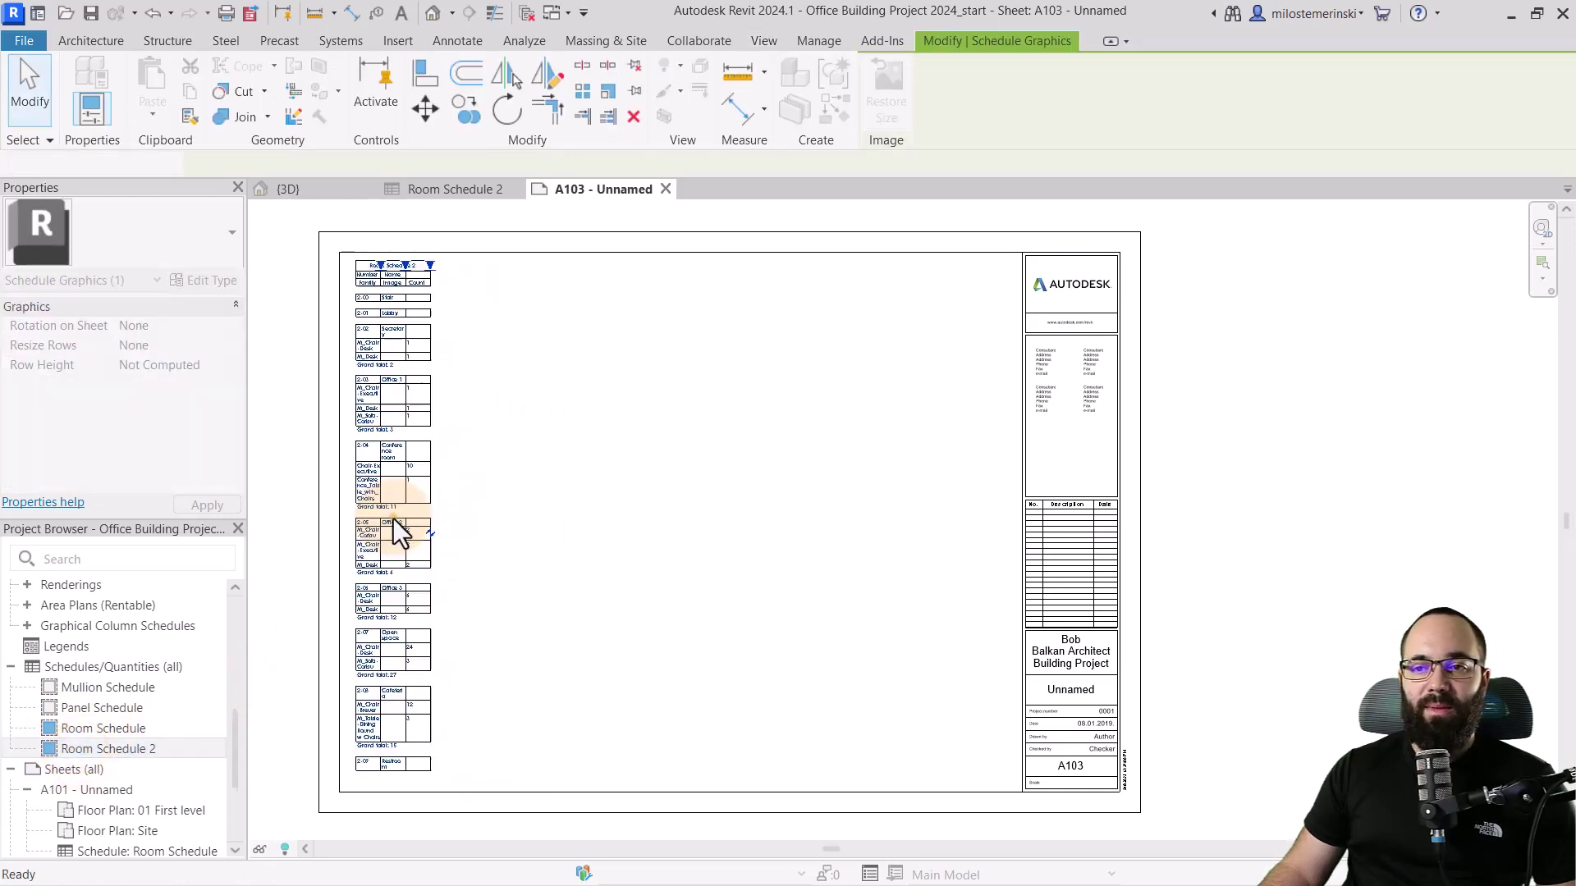
left_click(466, 334)
Widen the placed schedule's first column on the sheet.
scroll(369, 274, "up", 3)
left_click(386, 332)
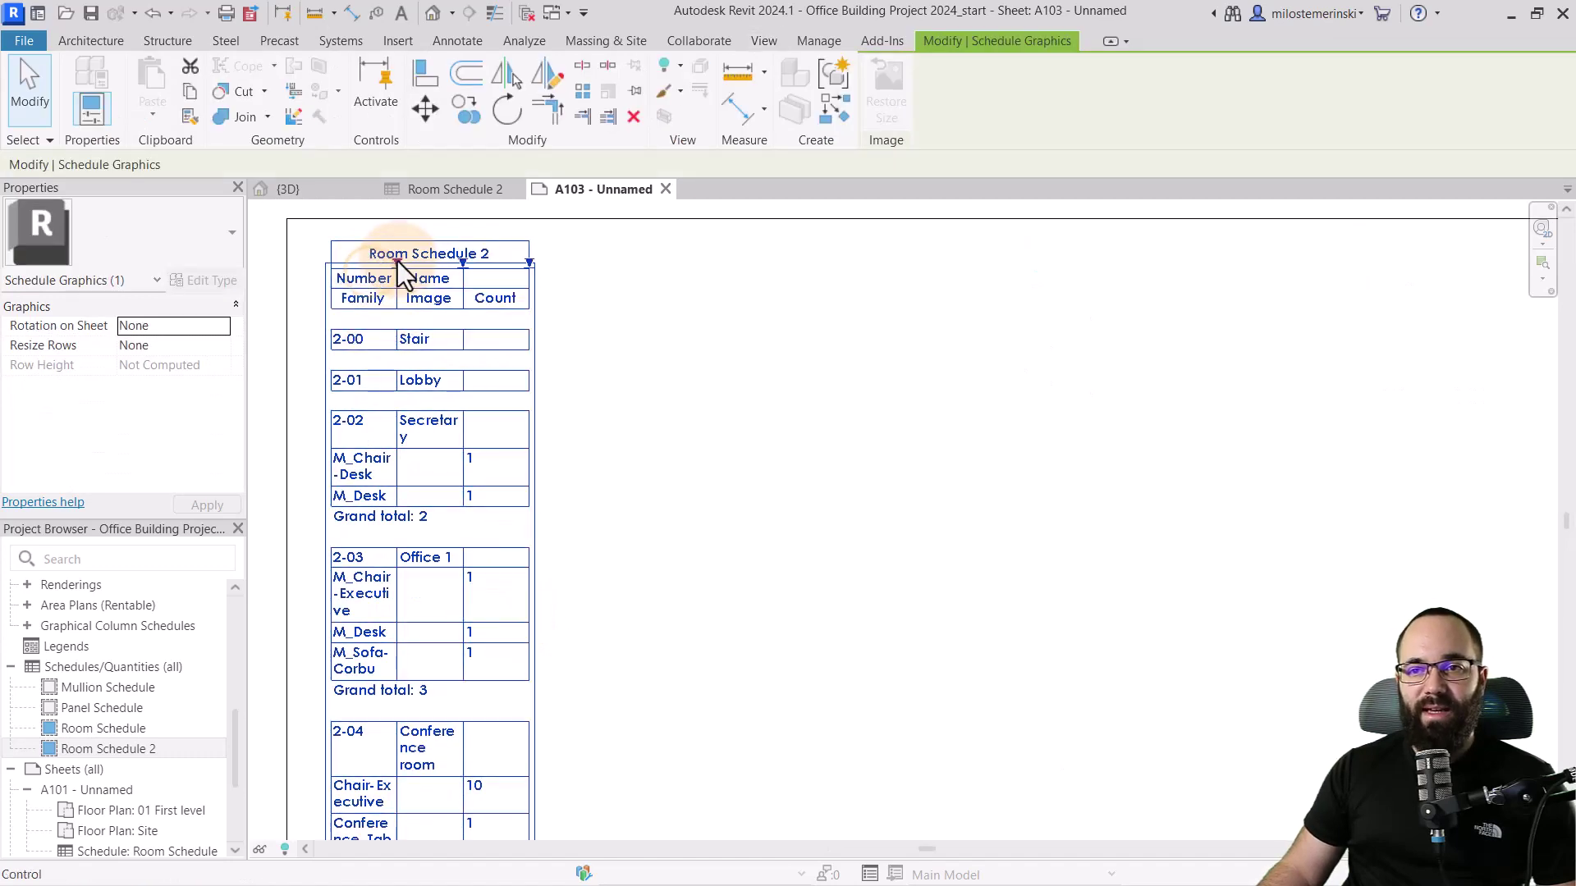
left_click_drag(396, 261, 583, 260)
scroll(643, 574, "down", 3)
scroll(586, 514, "up", 4)
left_click(803, 561)
Widen the Name column so room names fit on one line.
middle_click_drag(605, 520, 558, 379)
scroll(558, 379, "up", 3)
left_click_drag(561, 381, 554, 386)
scroll(599, 337, "down", 5)
scroll(608, 345, "up", 5)
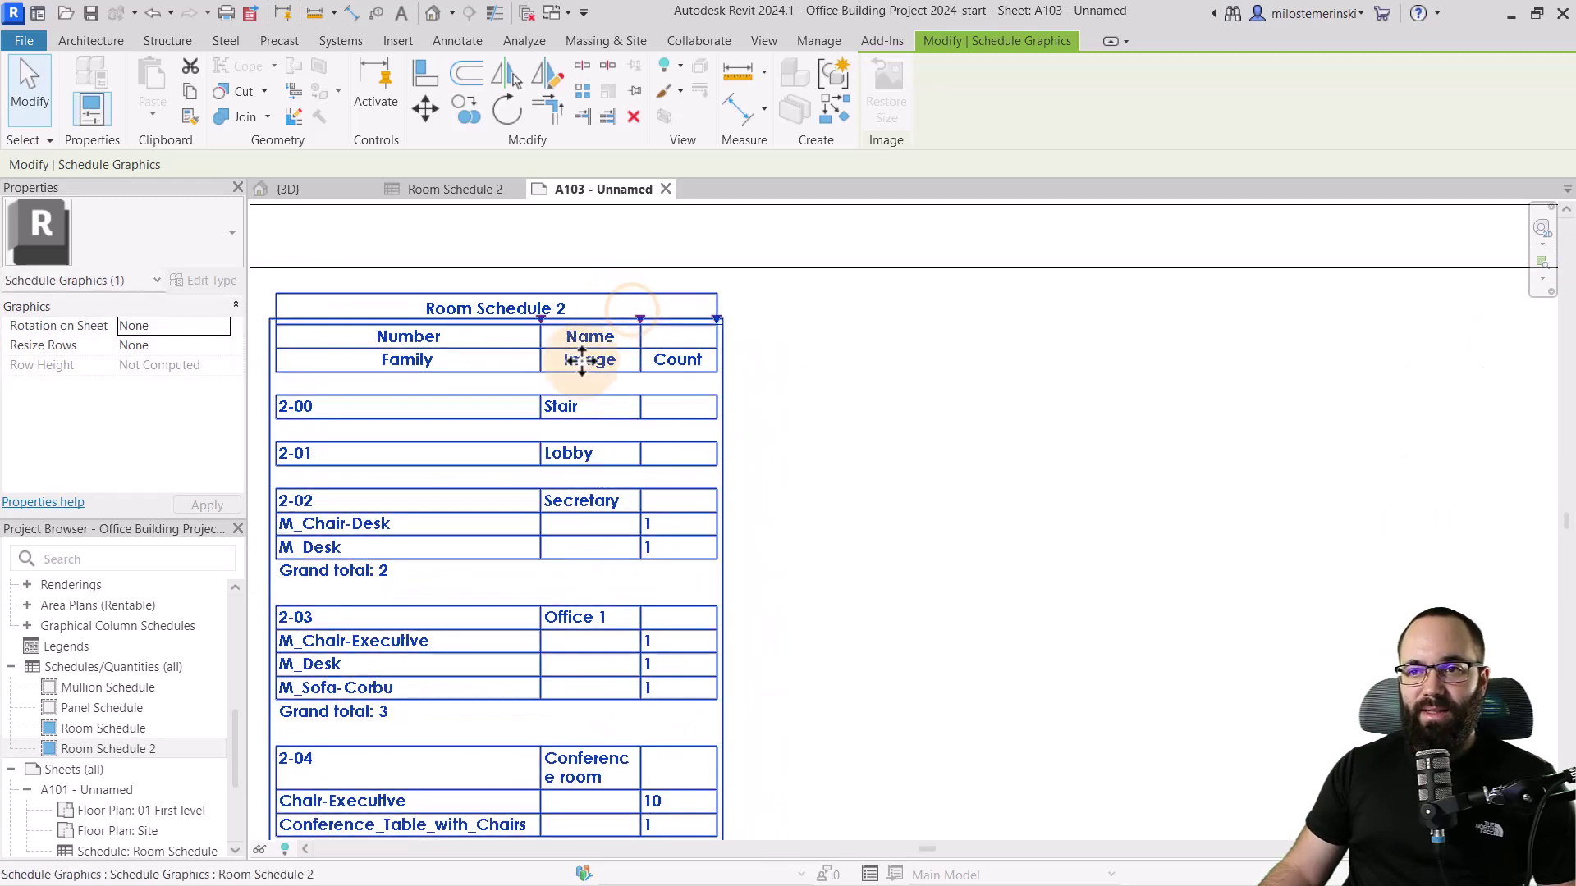
left_click_drag(715, 321, 716, 328)
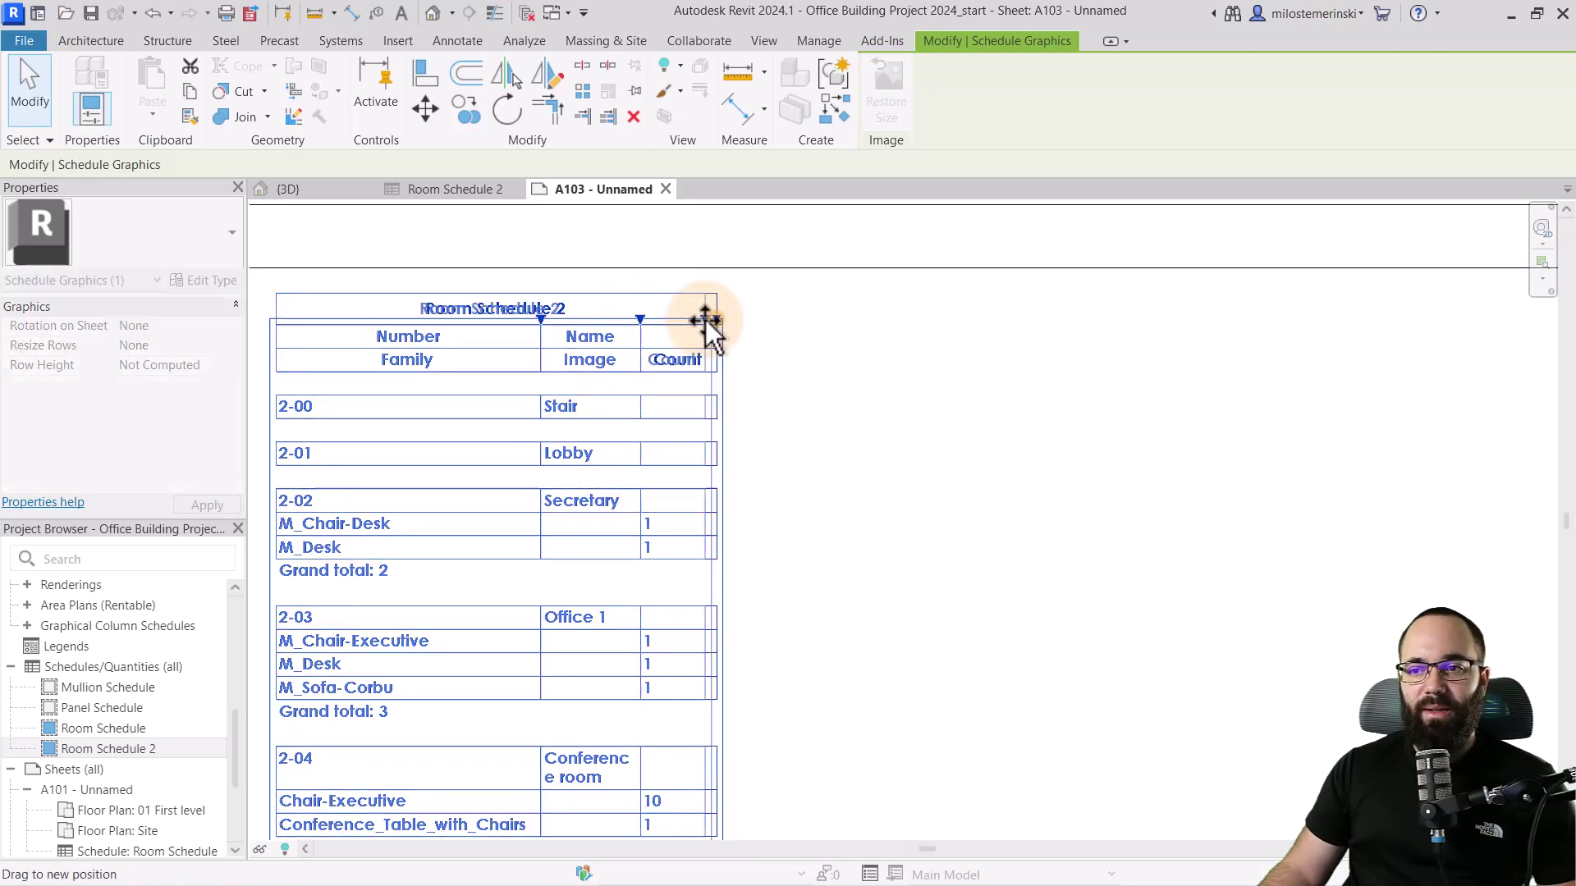
scroll(714, 340, "down", 3)
mouse_move(794, 476)
middle_mouse_down()
mouse_move(822, 503)
mouse_move(794, 474)
middle_mouse_up()
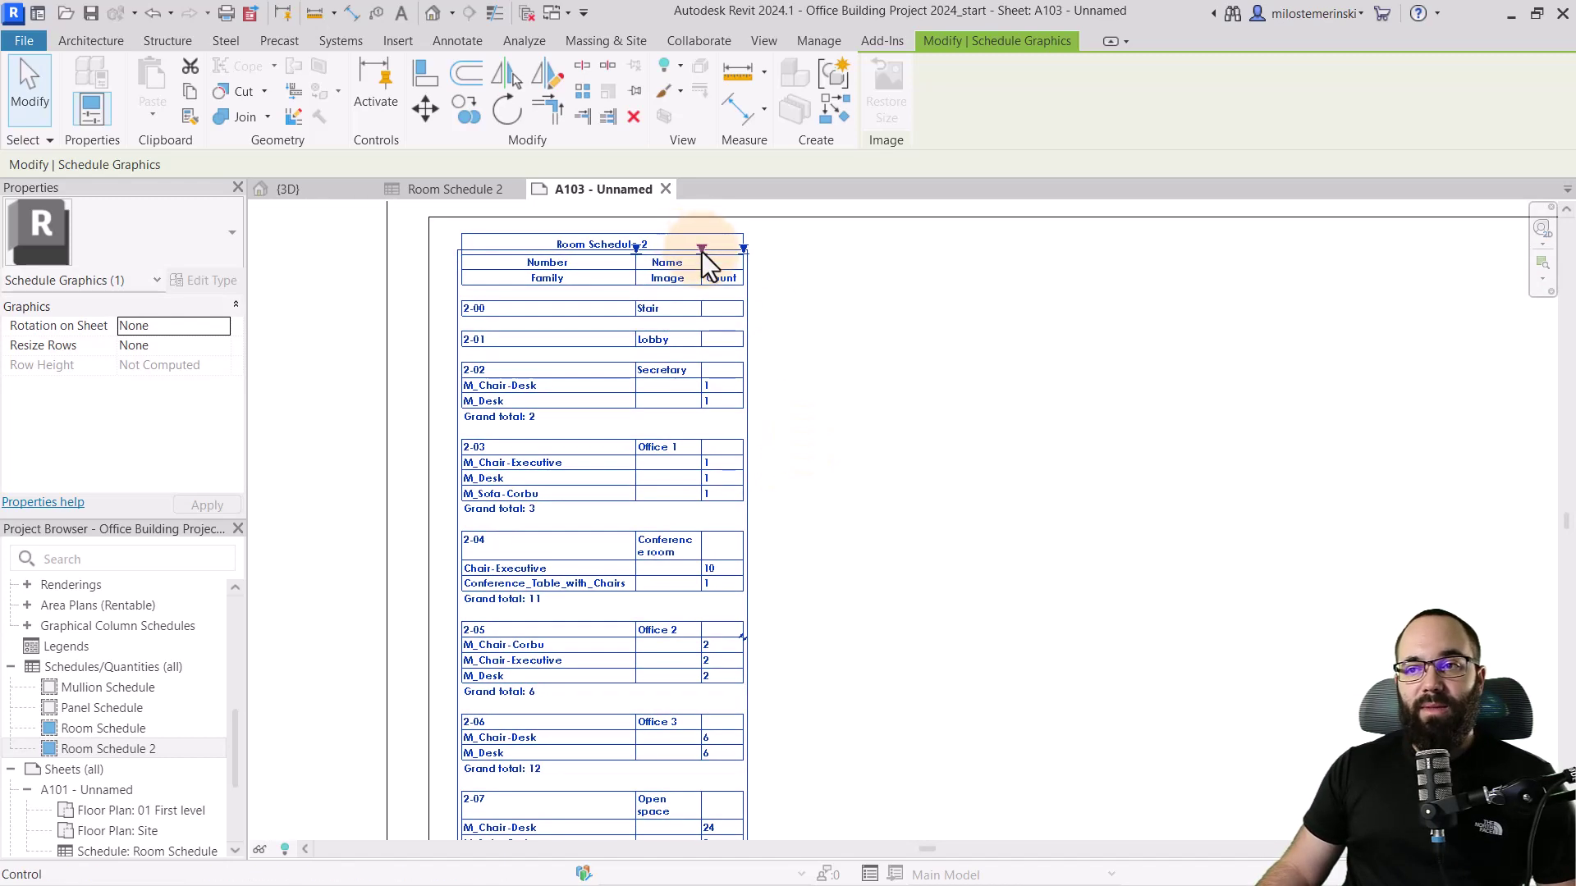
left_click_drag(701, 249, 781, 250)
left_click(846, 431)
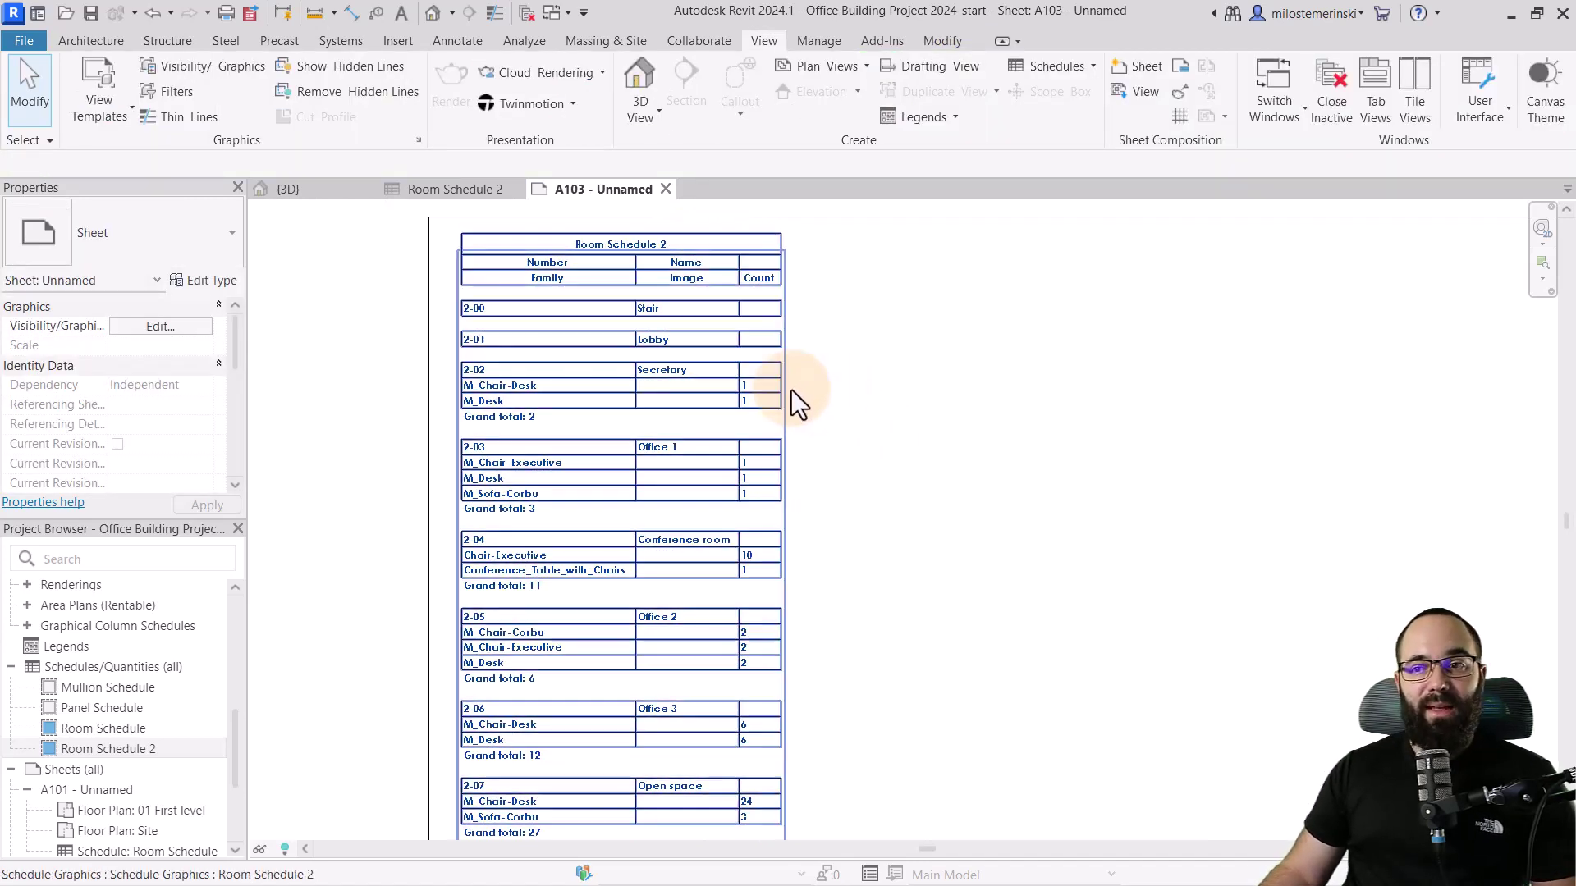
Dock sheet A103 on the right half of the window beside Room Schedule 2.
scroll(667, 287, "up", 2)
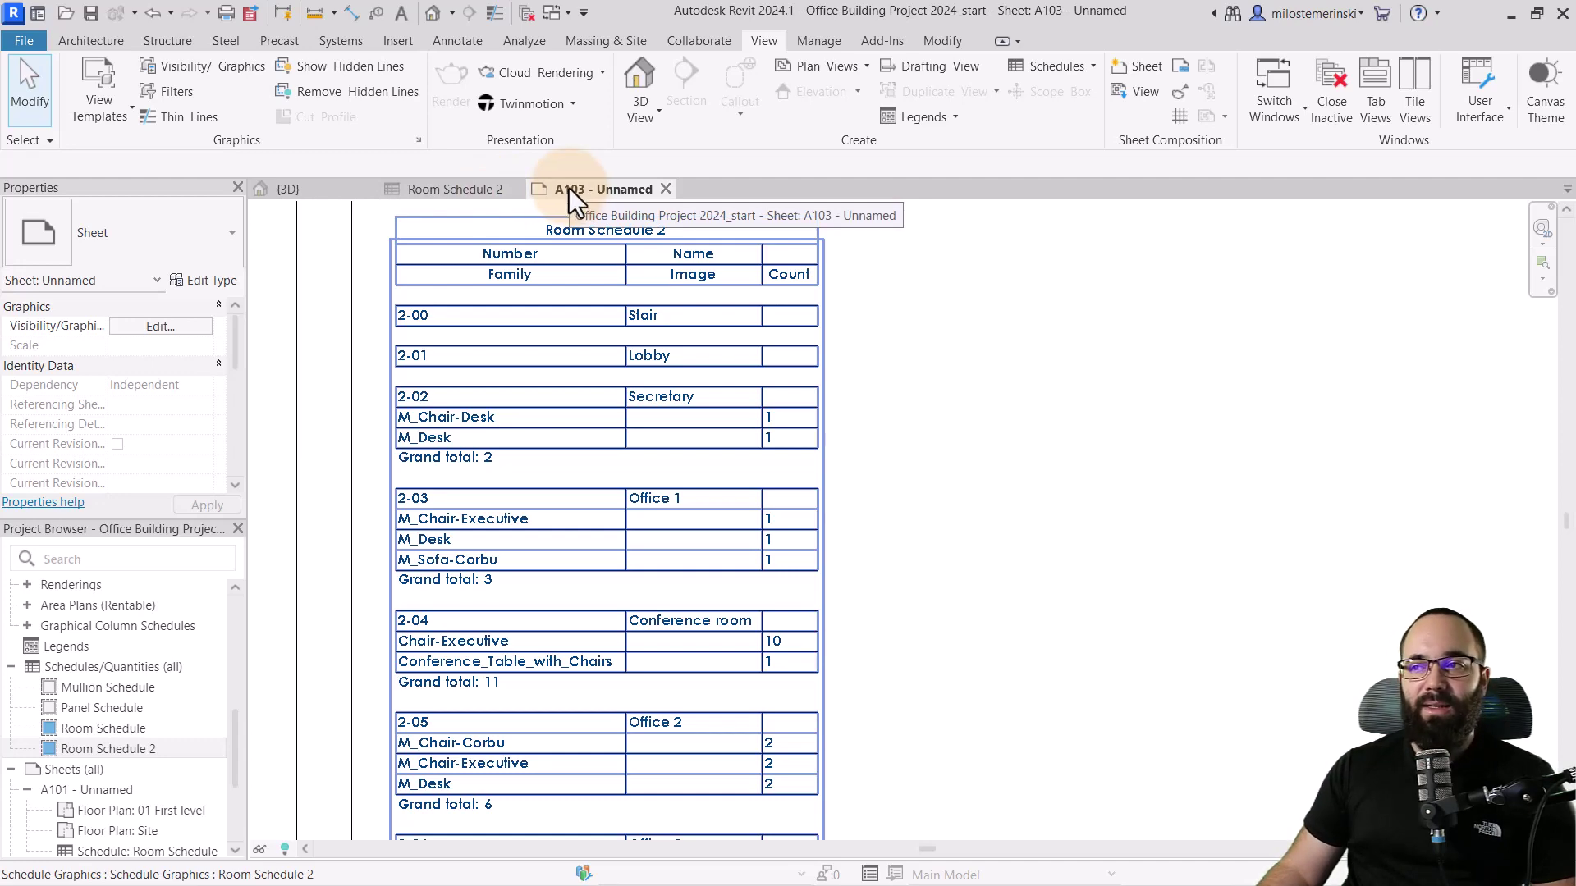
left_click_drag(568, 187, 1569, 450)
scroll(1106, 353, "down", 3)
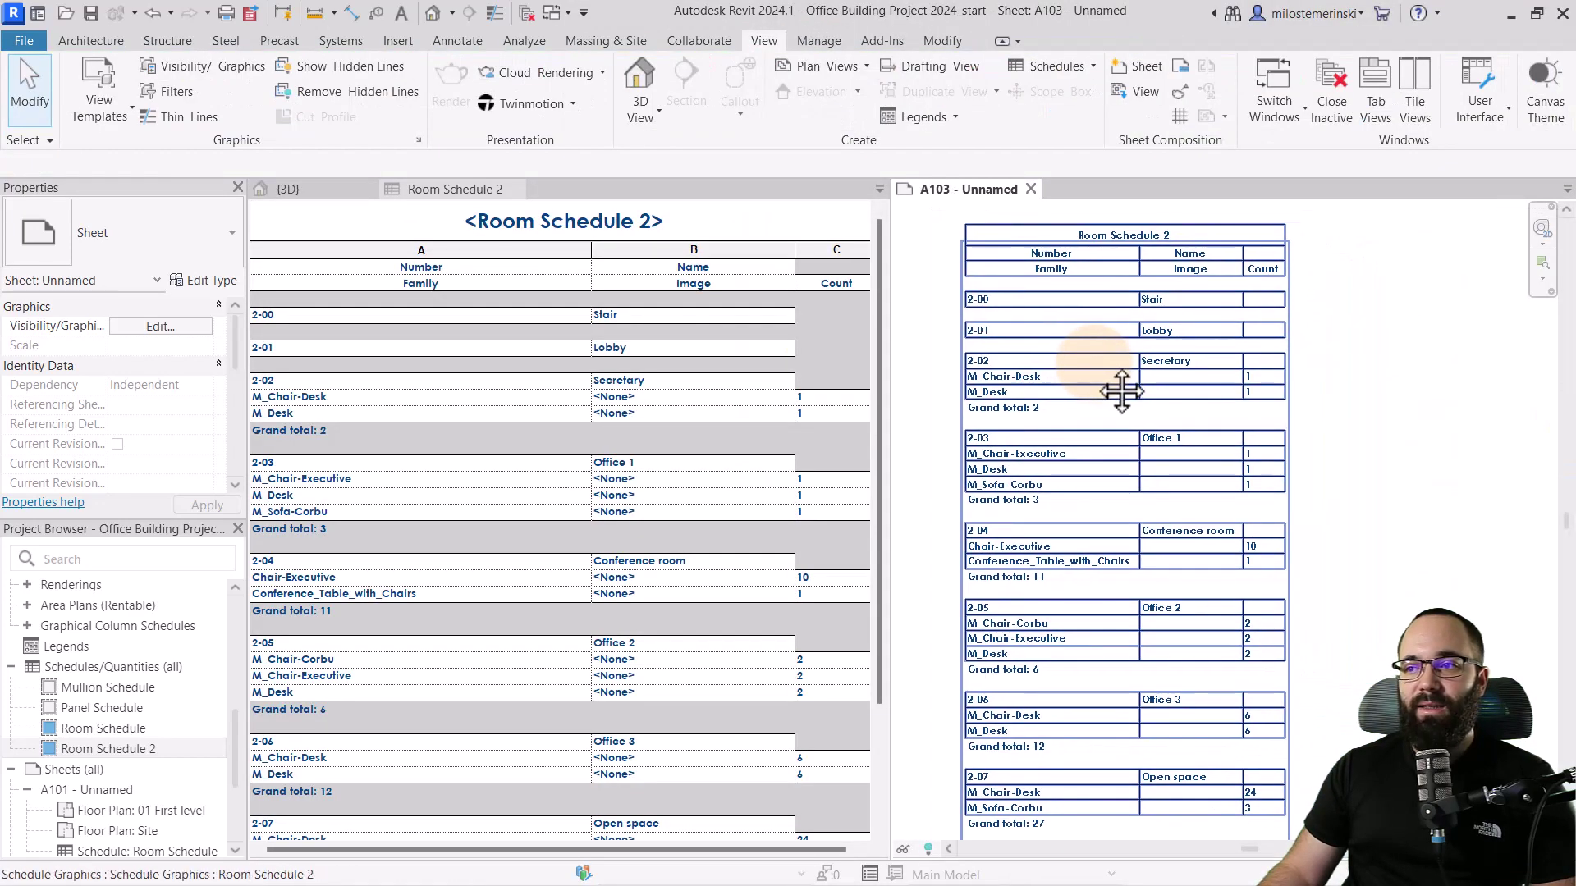
Highlight room 2-02's M_Chair-Desk in the model and open that chair family for editing.
left_click(333, 399)
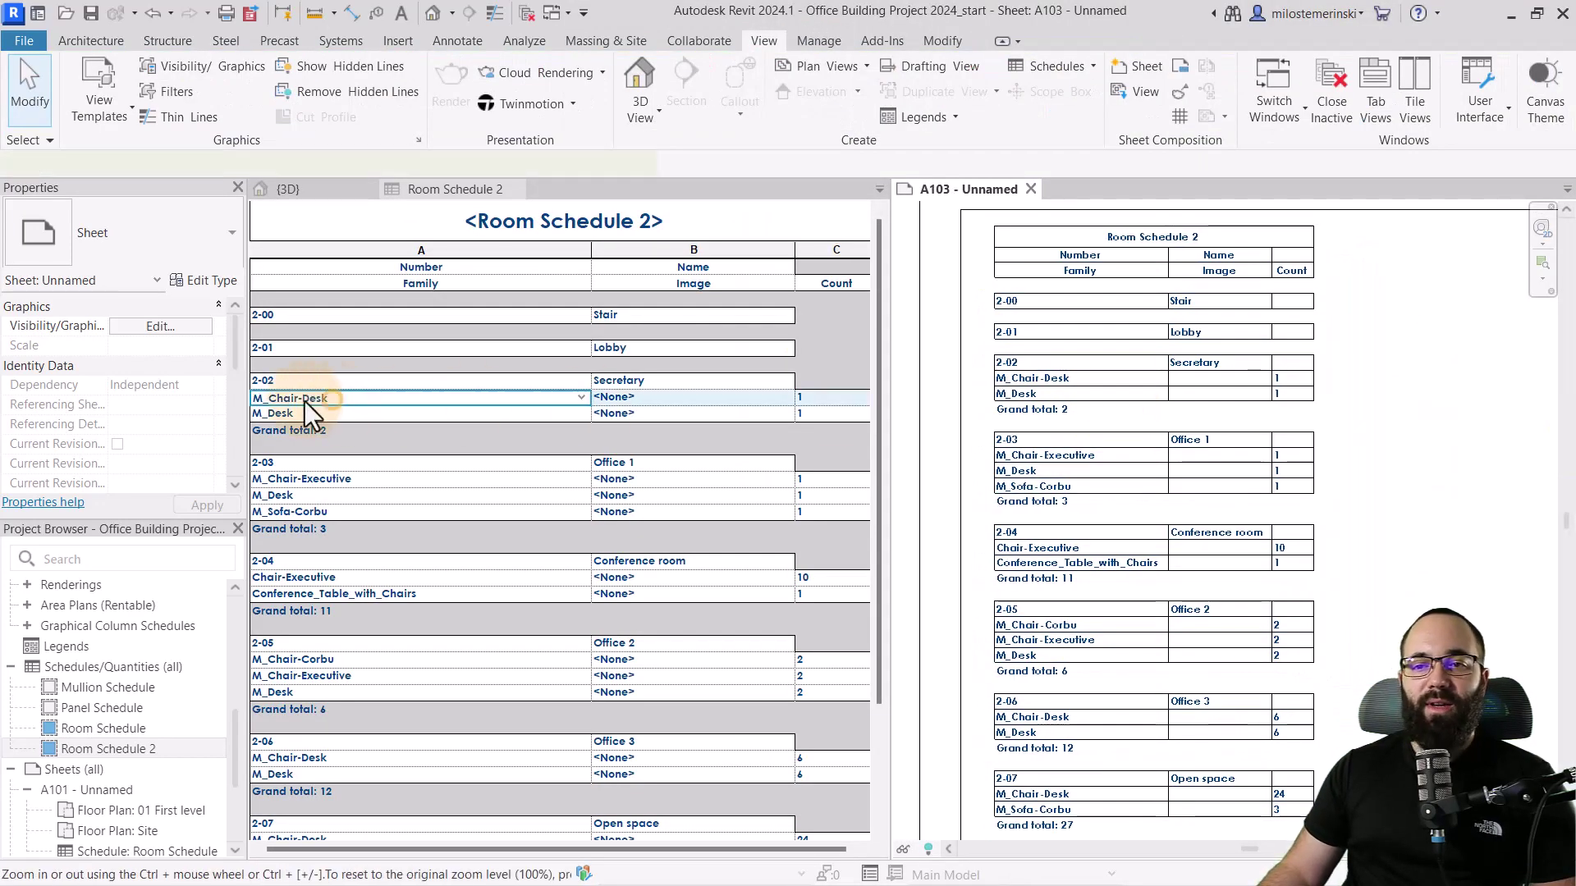
left_click(396, 403)
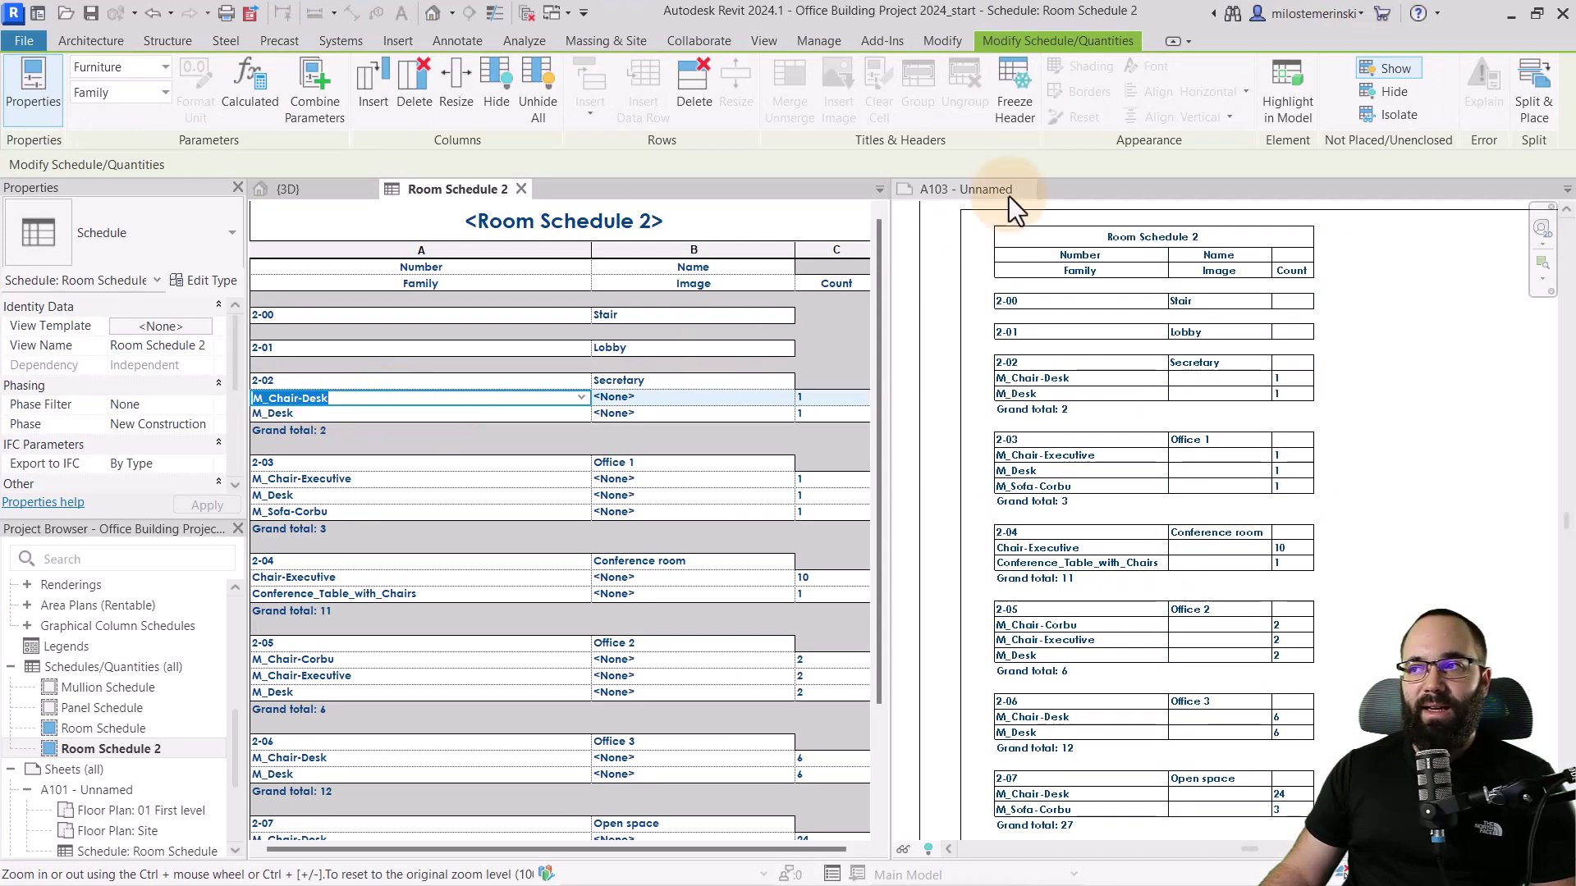
left_click(1288, 112)
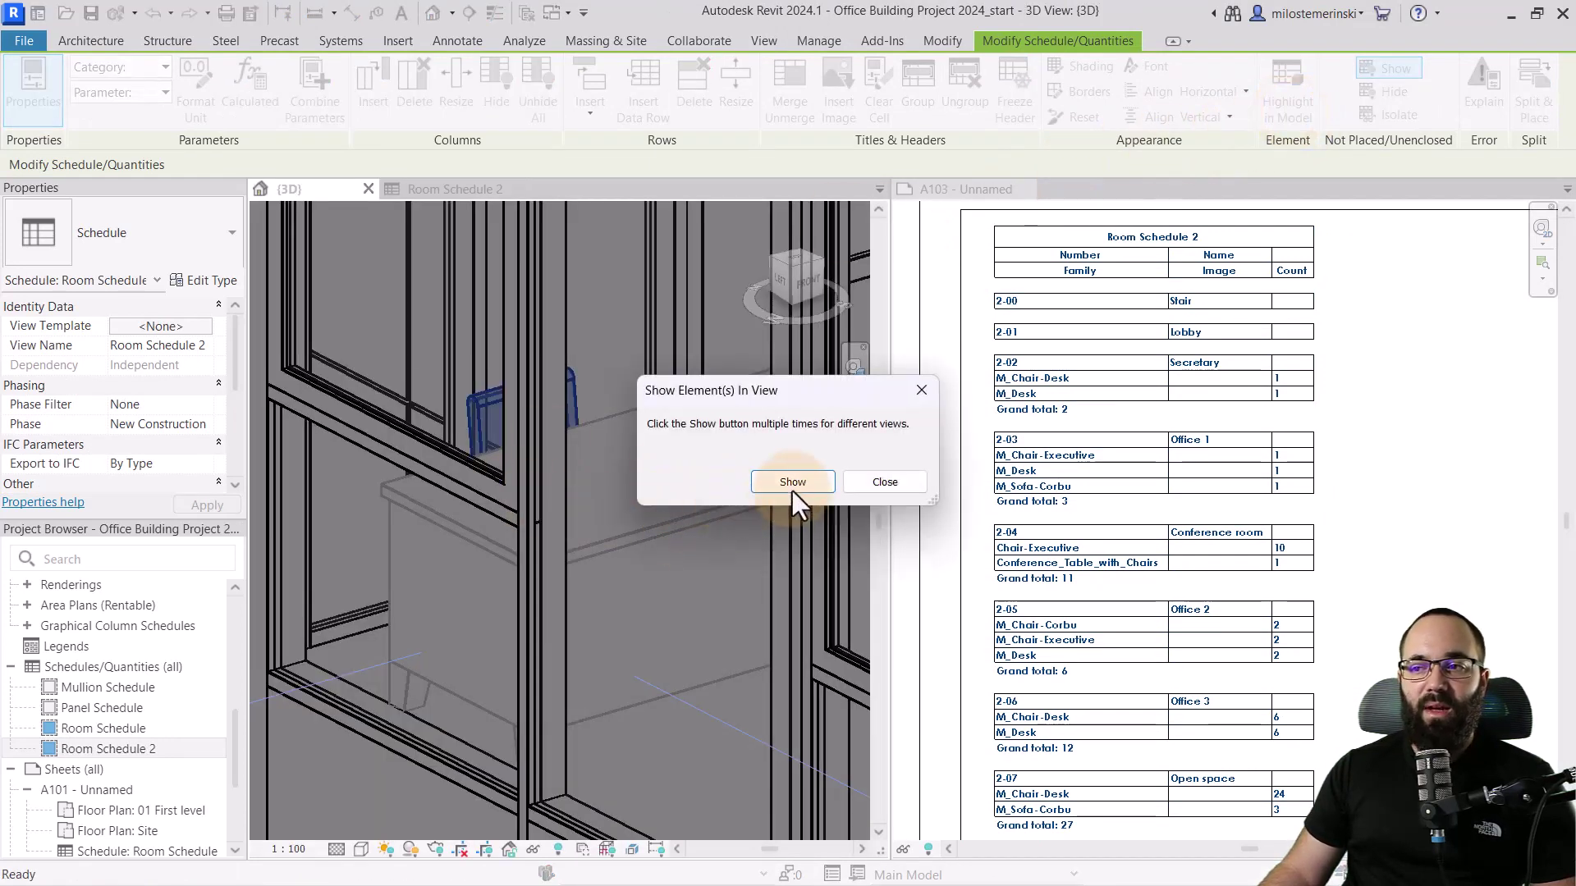
left_click(883, 484)
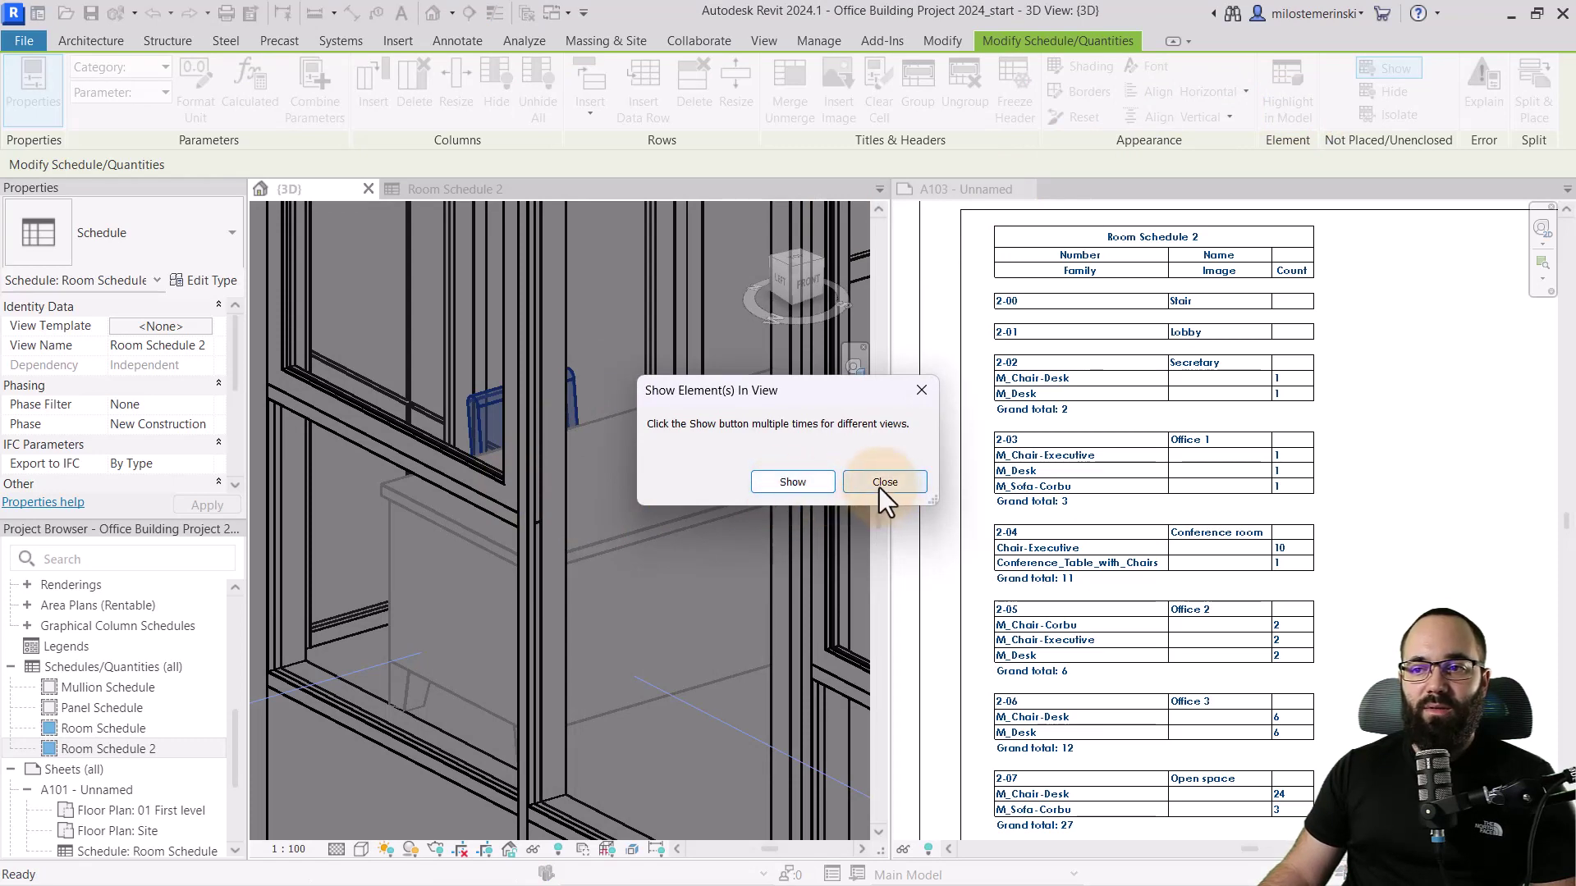
left_click(514, 450)
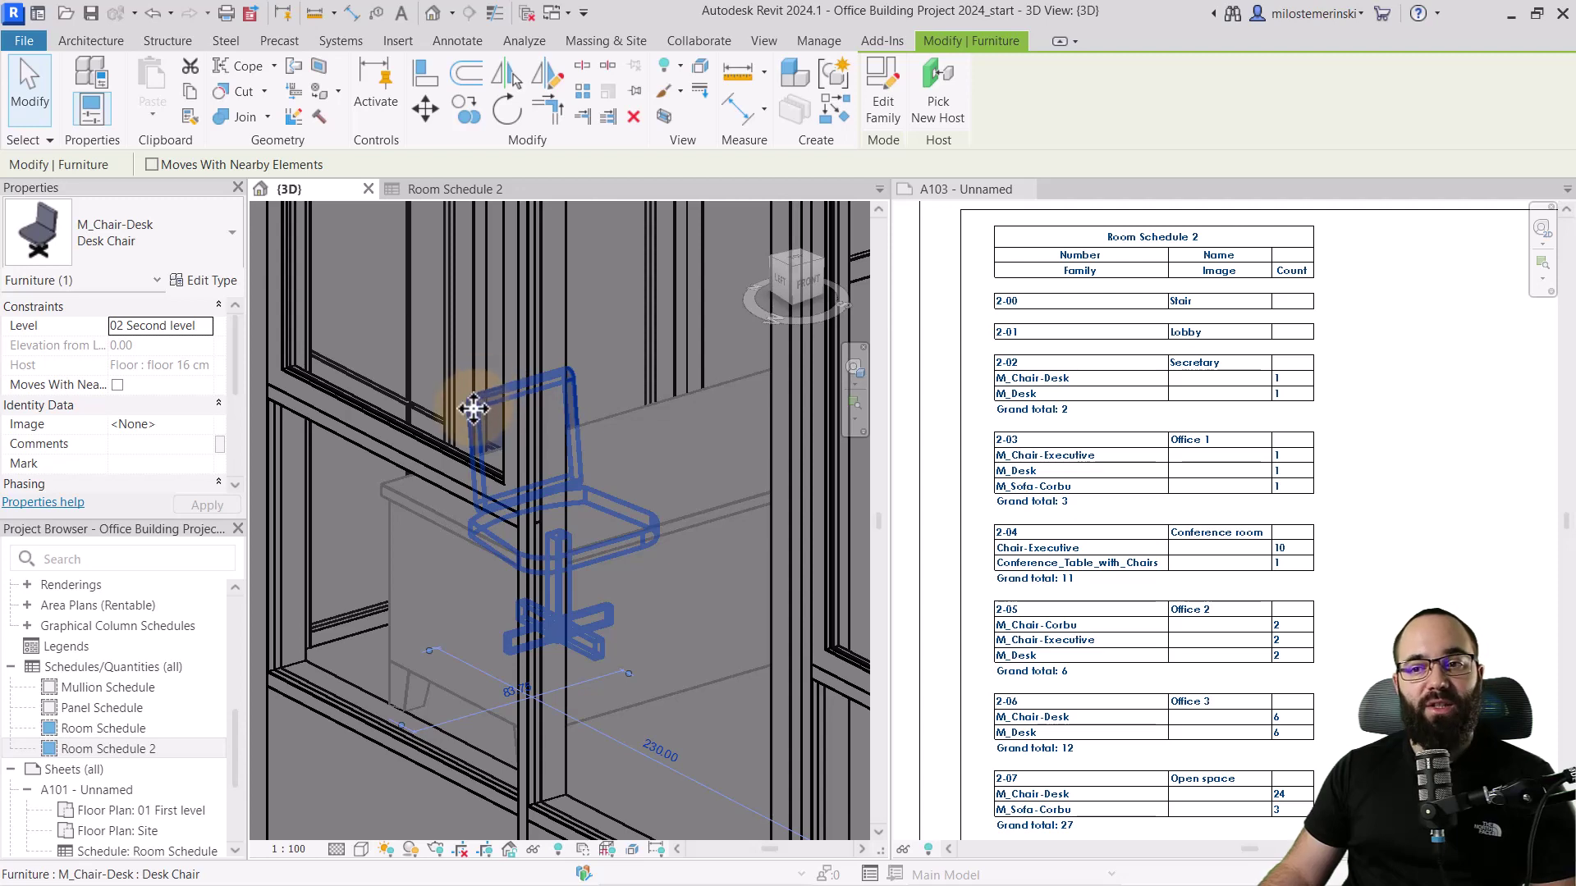
left_click(880, 105)
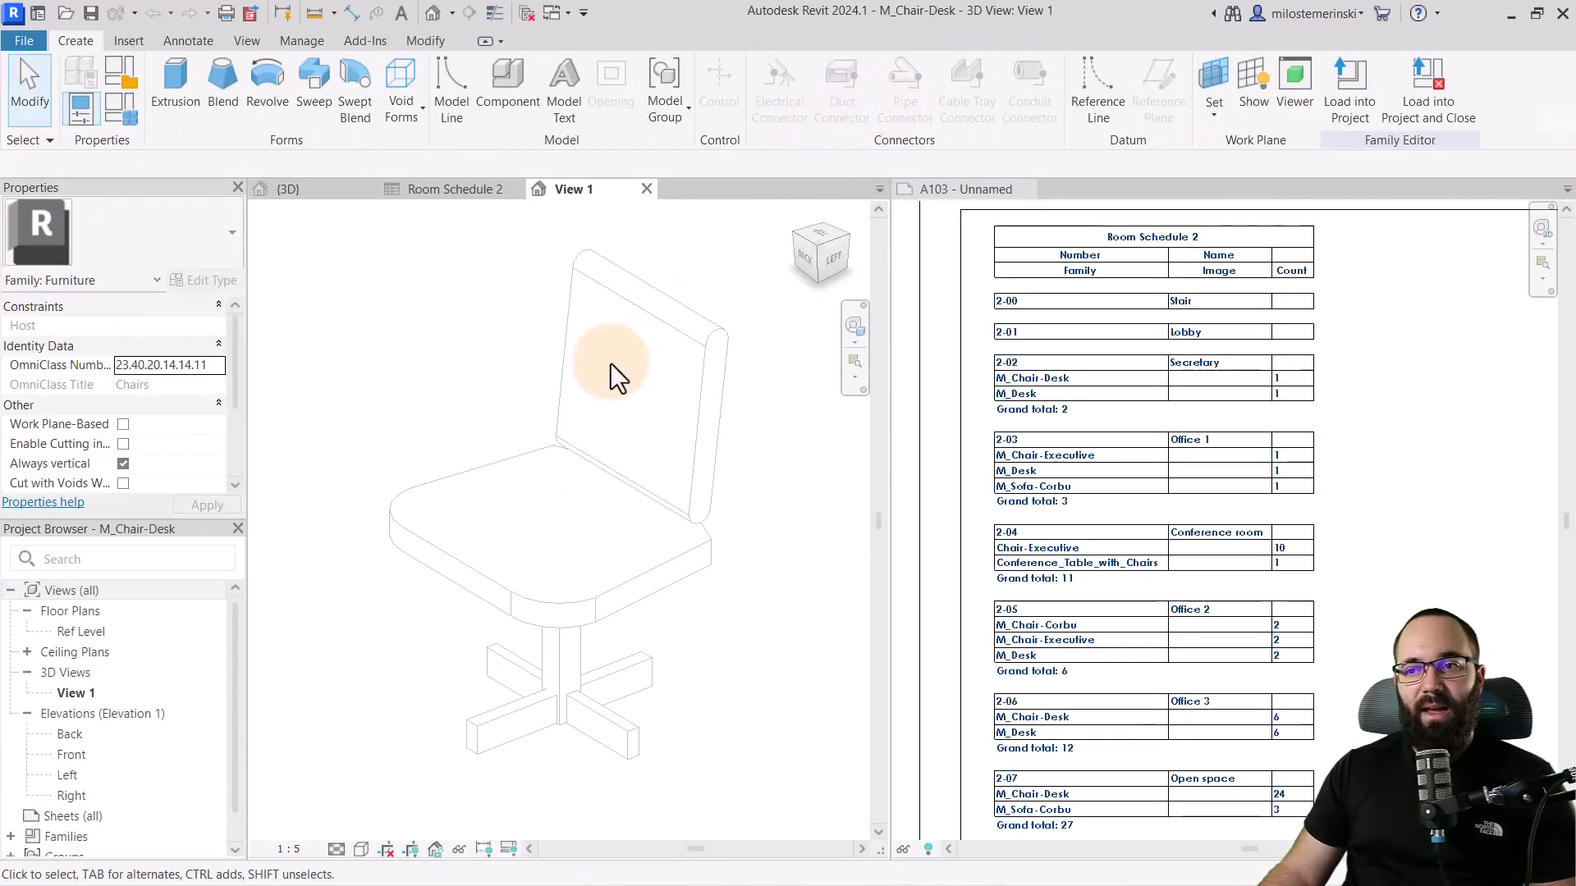
Show the chair in the Shaded visual style and orbit it to a better angle.
mouse_move(588, 418)
middle_mouse_down()
mouse_move(614, 501)
mouse_move(534, 531)
mouse_move(548, 553)
middle_mouse_up()
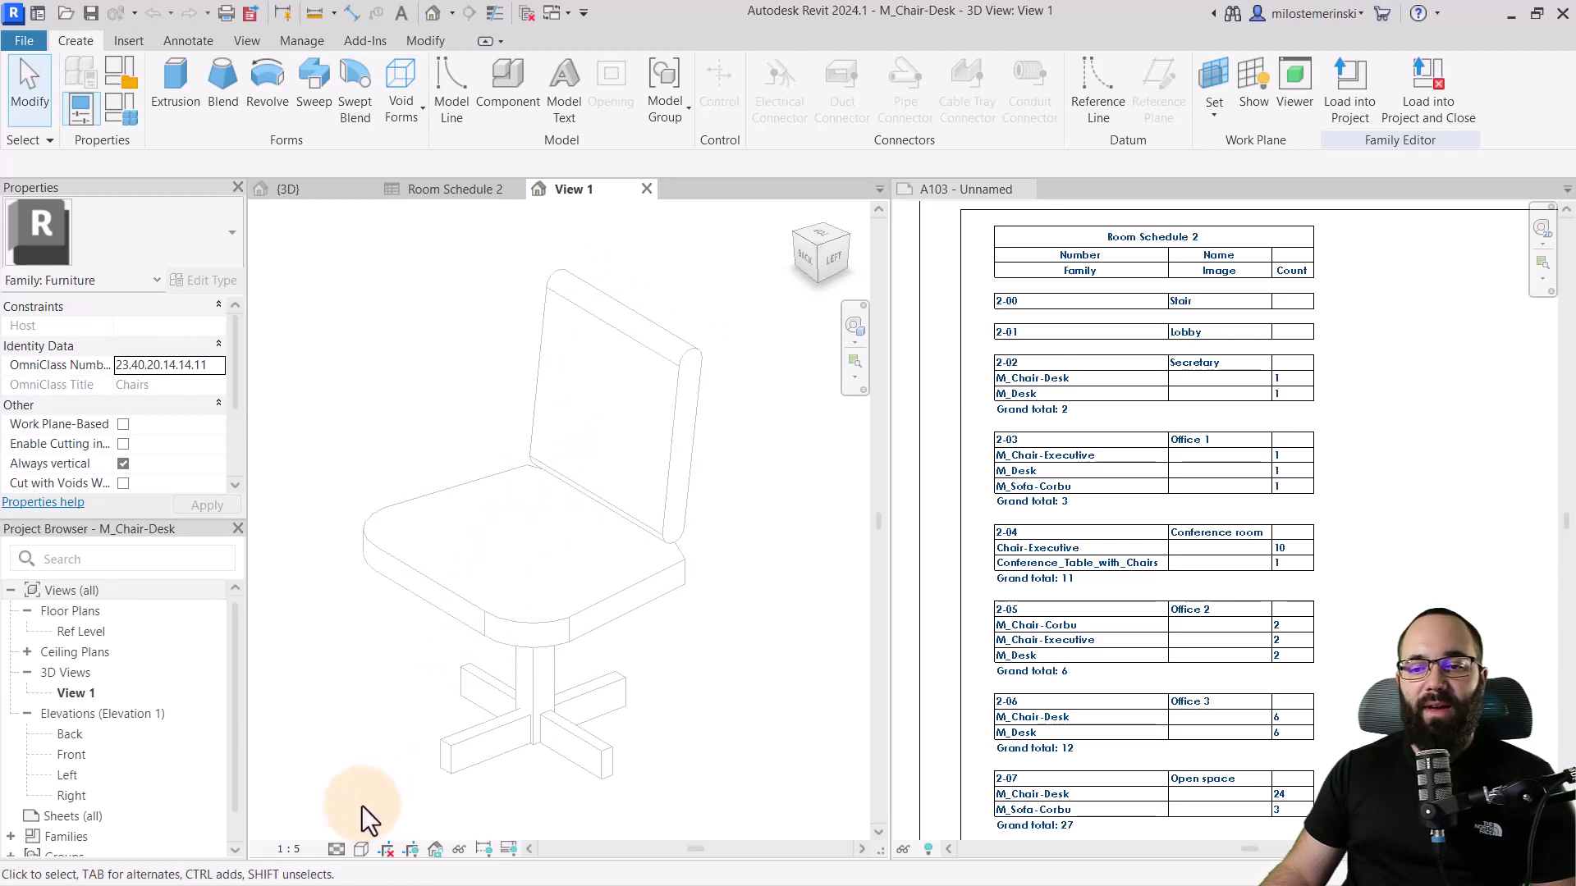
left_click(361, 849)
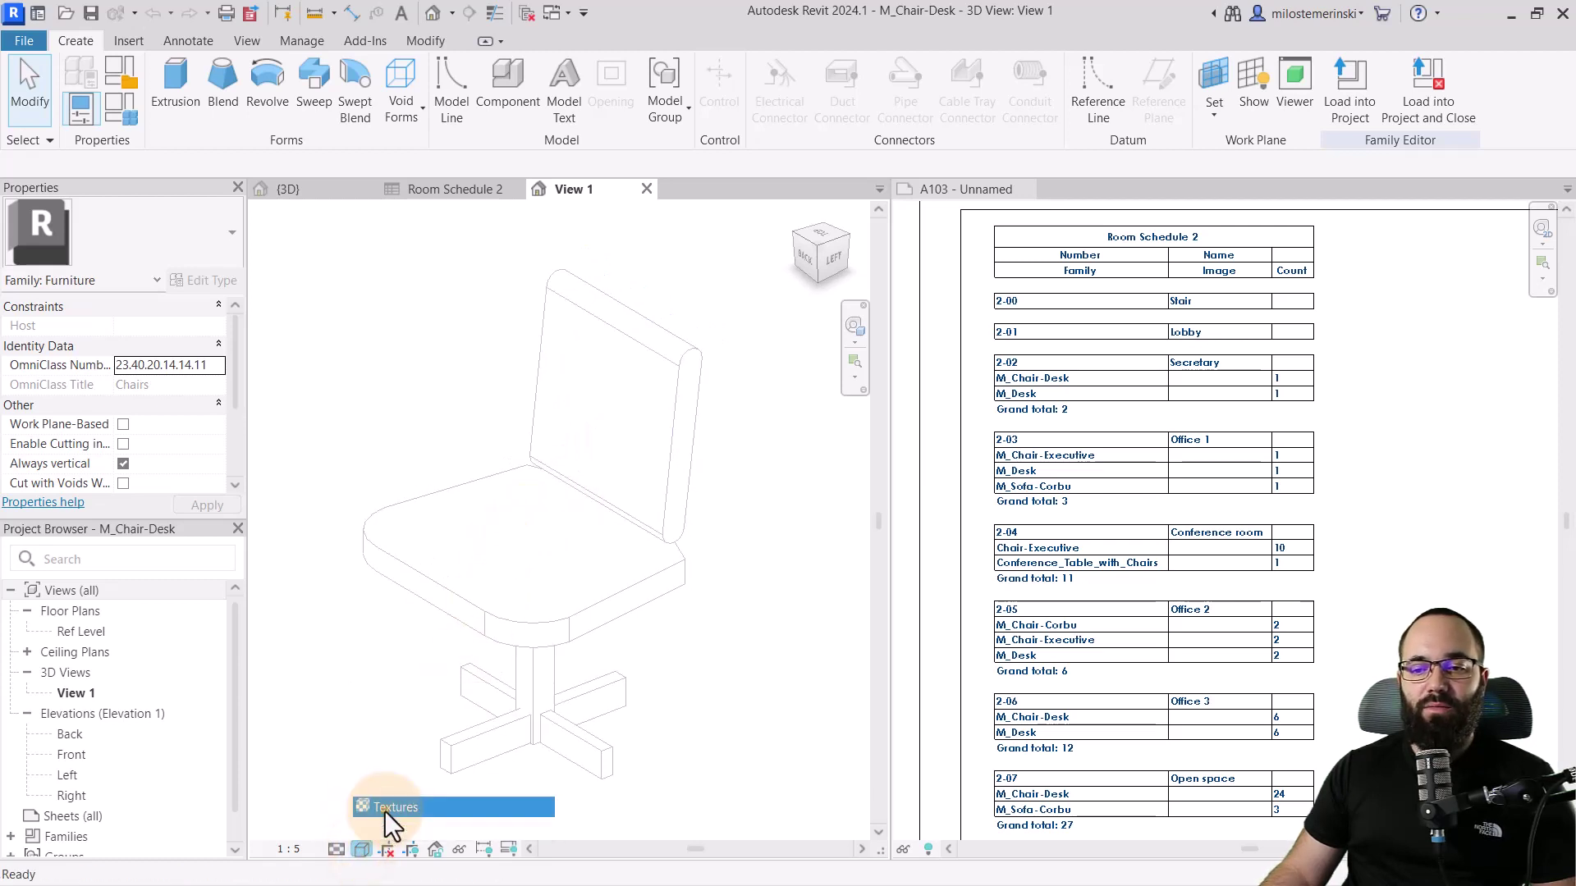
left_click(384, 811)
left_click(361, 850)
left_click(381, 827)
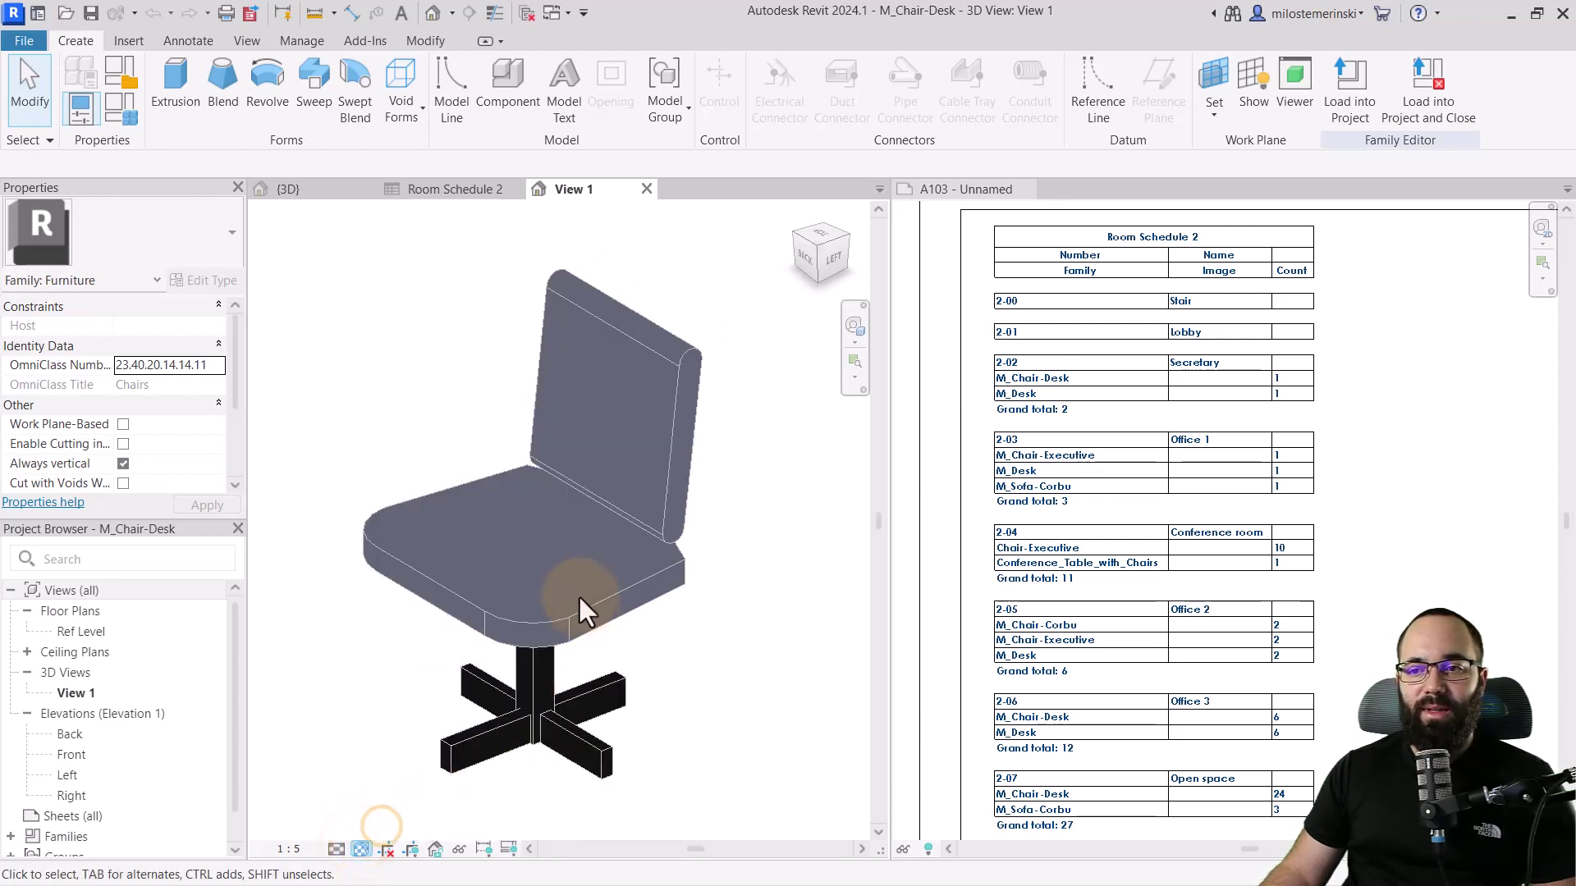
left_click(366, 848)
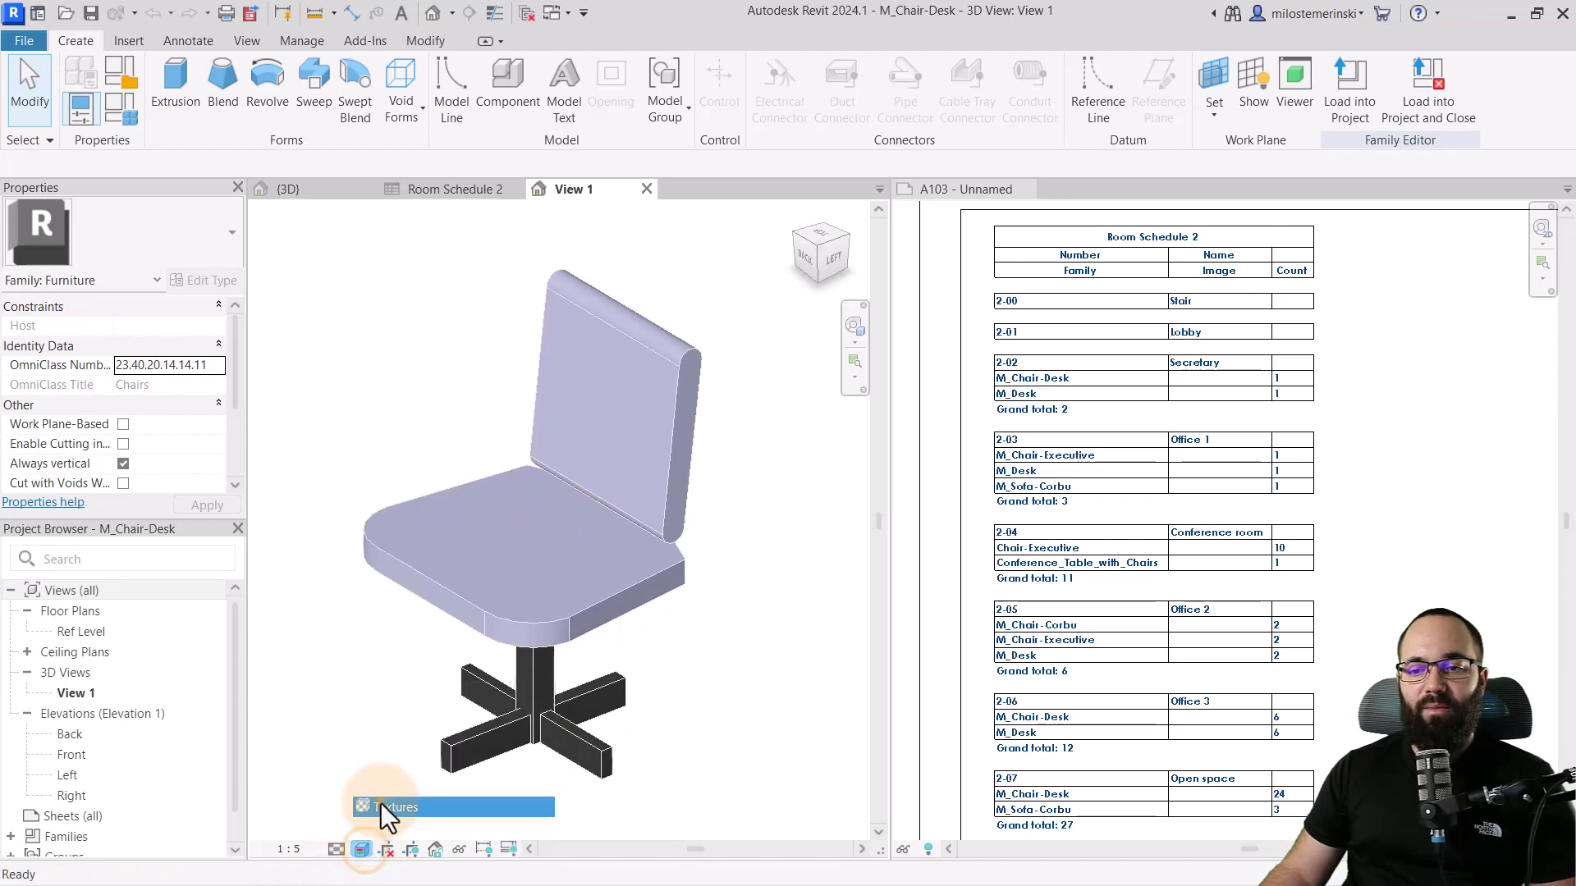
left_click(381, 803)
middle_click_drag(566, 550, 501, 489, "shift")
scroll(533, 543, "down", 2)
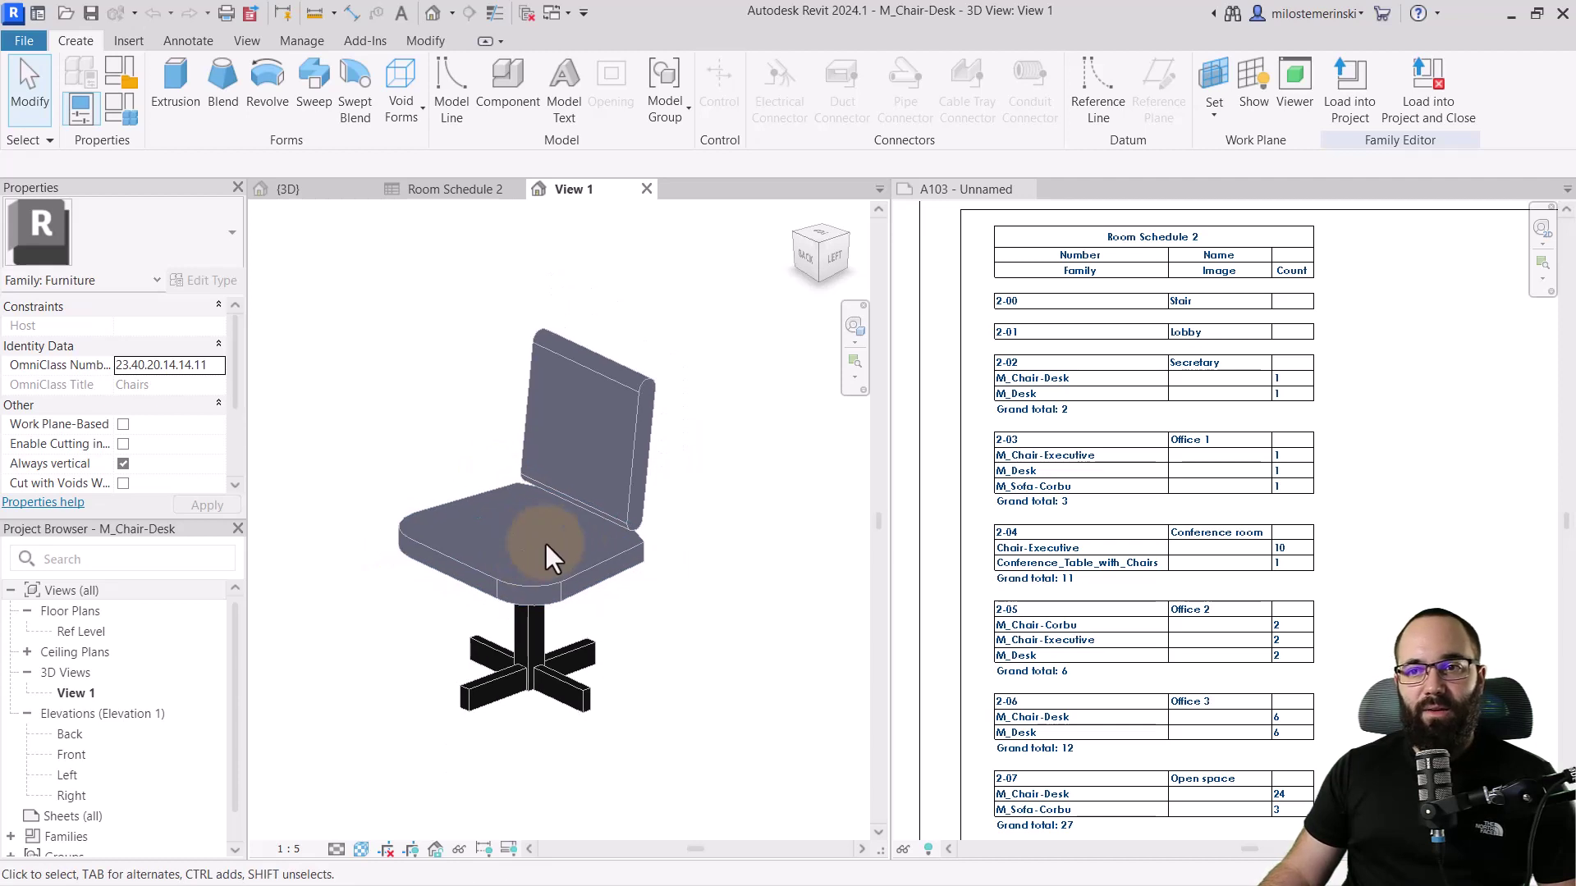
middle_click_drag(545, 543, 540, 543)
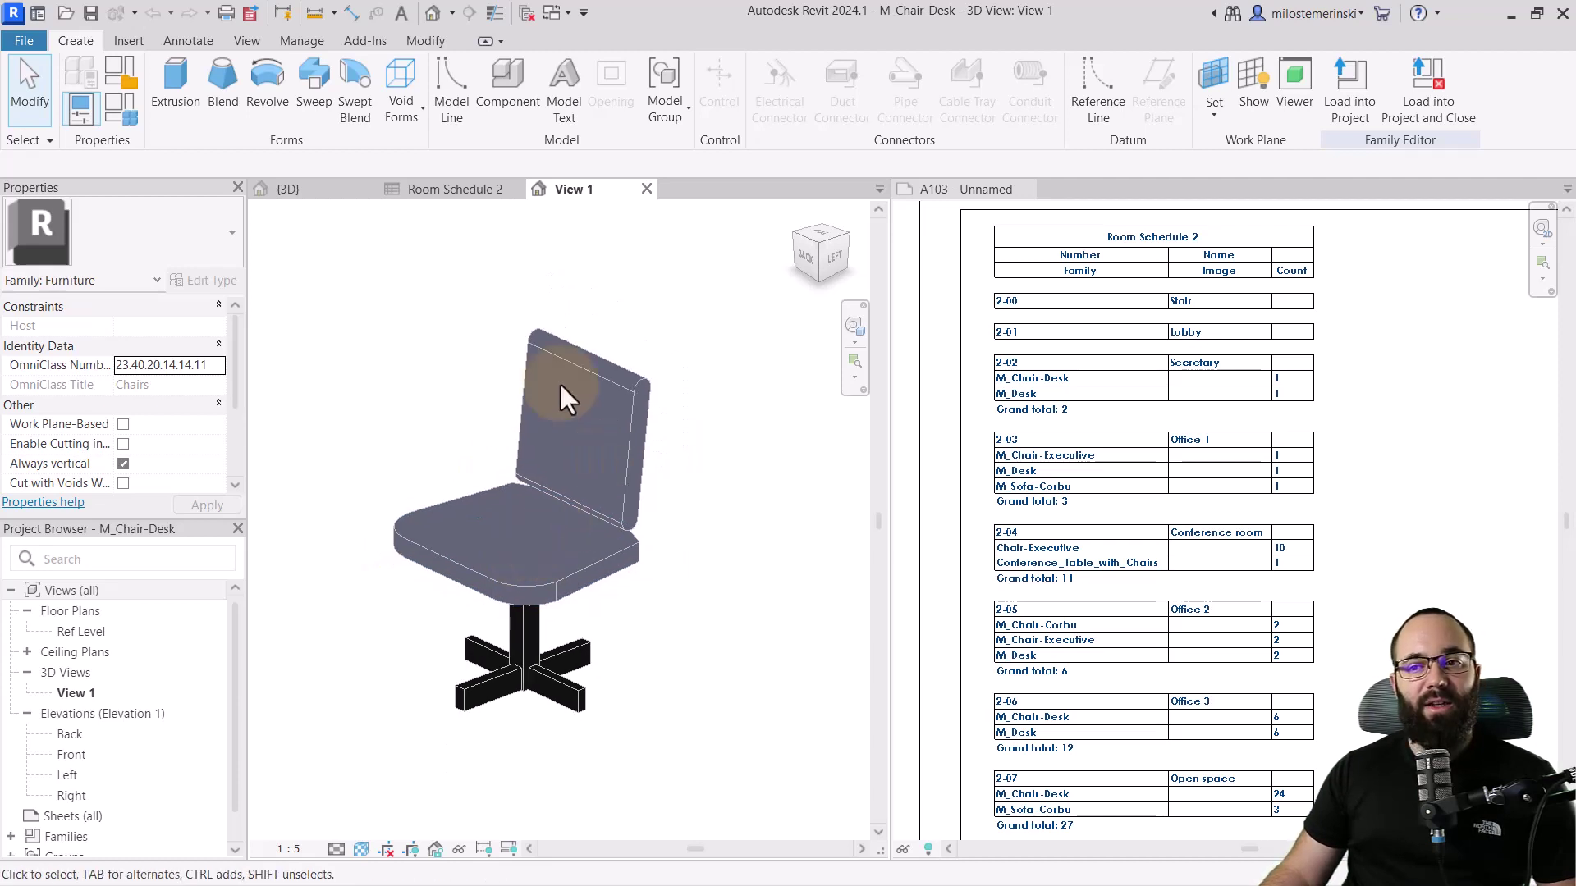
Start an image export of the chair view via File > Export > Images and Animations > Image.
left_click(22, 43)
left_click(105, 370)
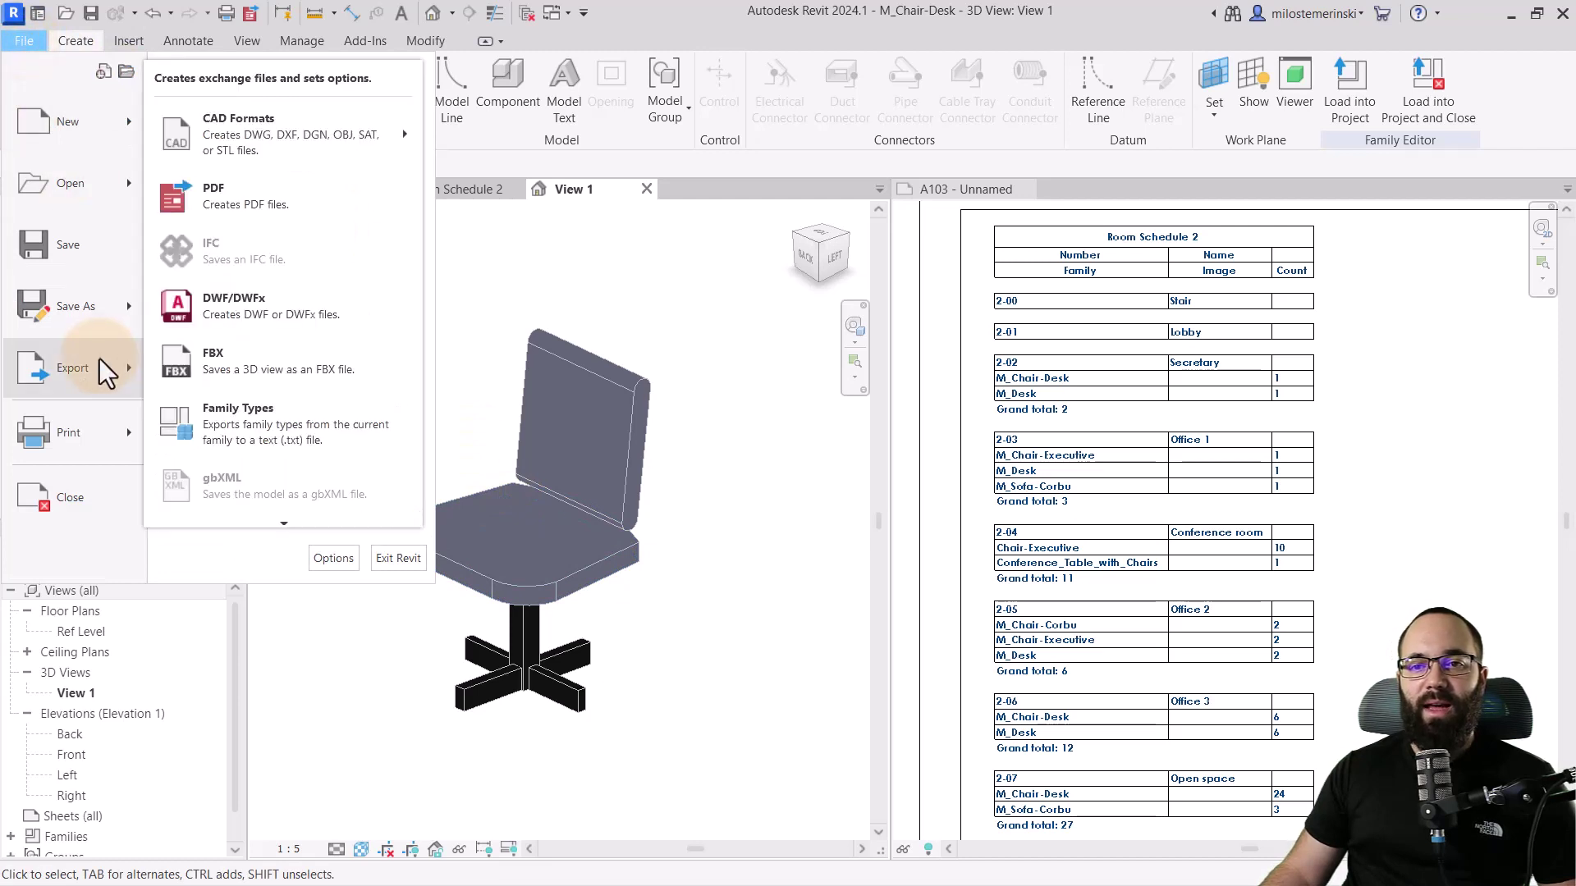
left_click(284, 525)
scroll(284, 526, "down", 3)
mouse_move(235, 372)
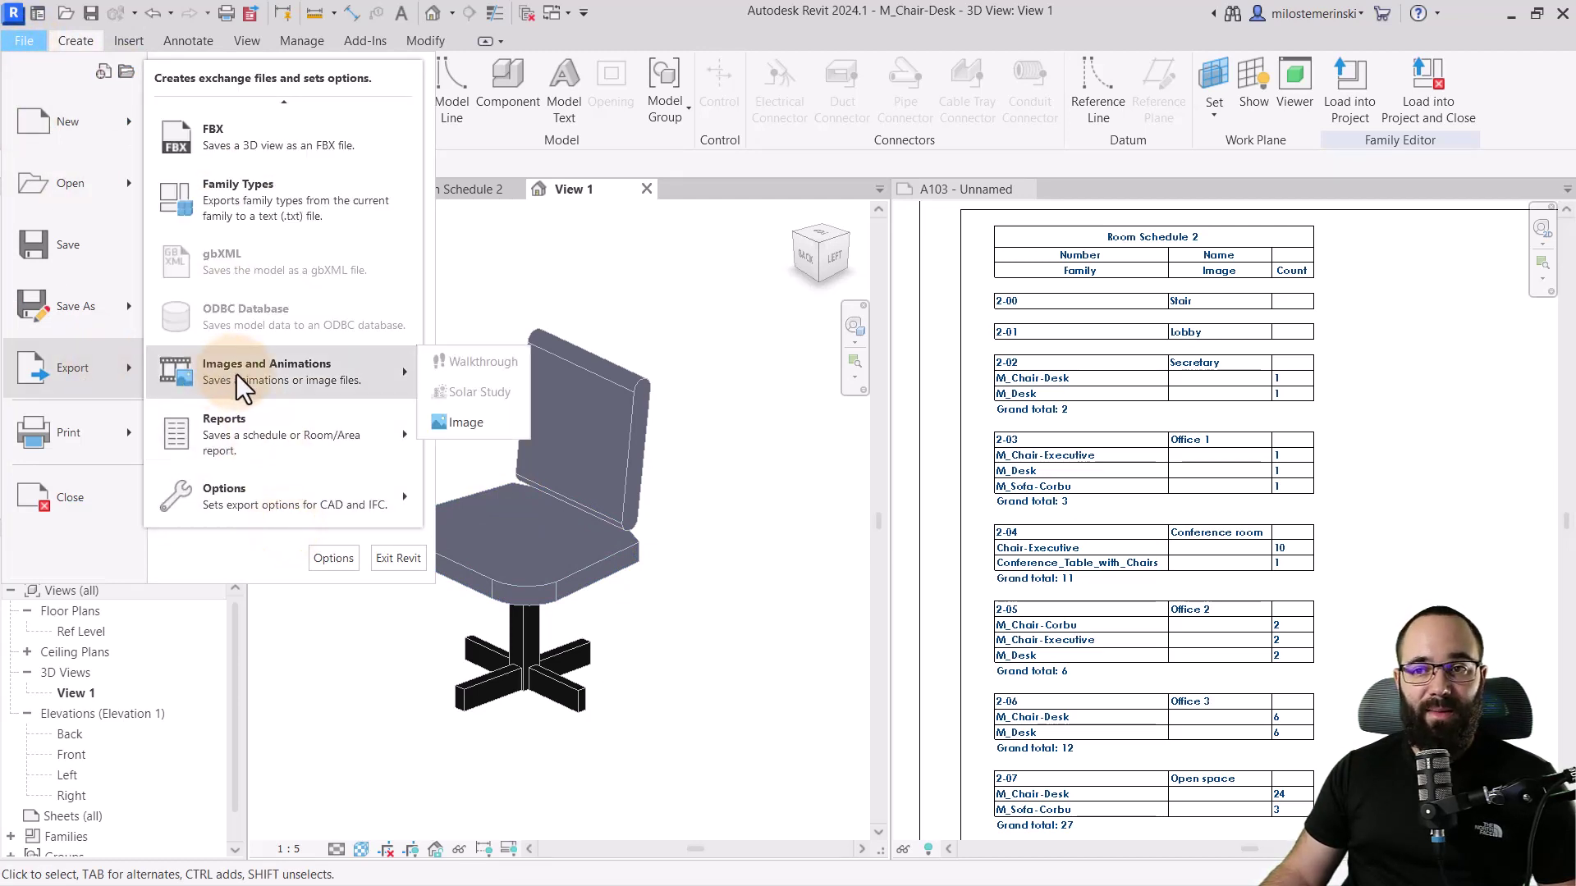
left_click(473, 426)
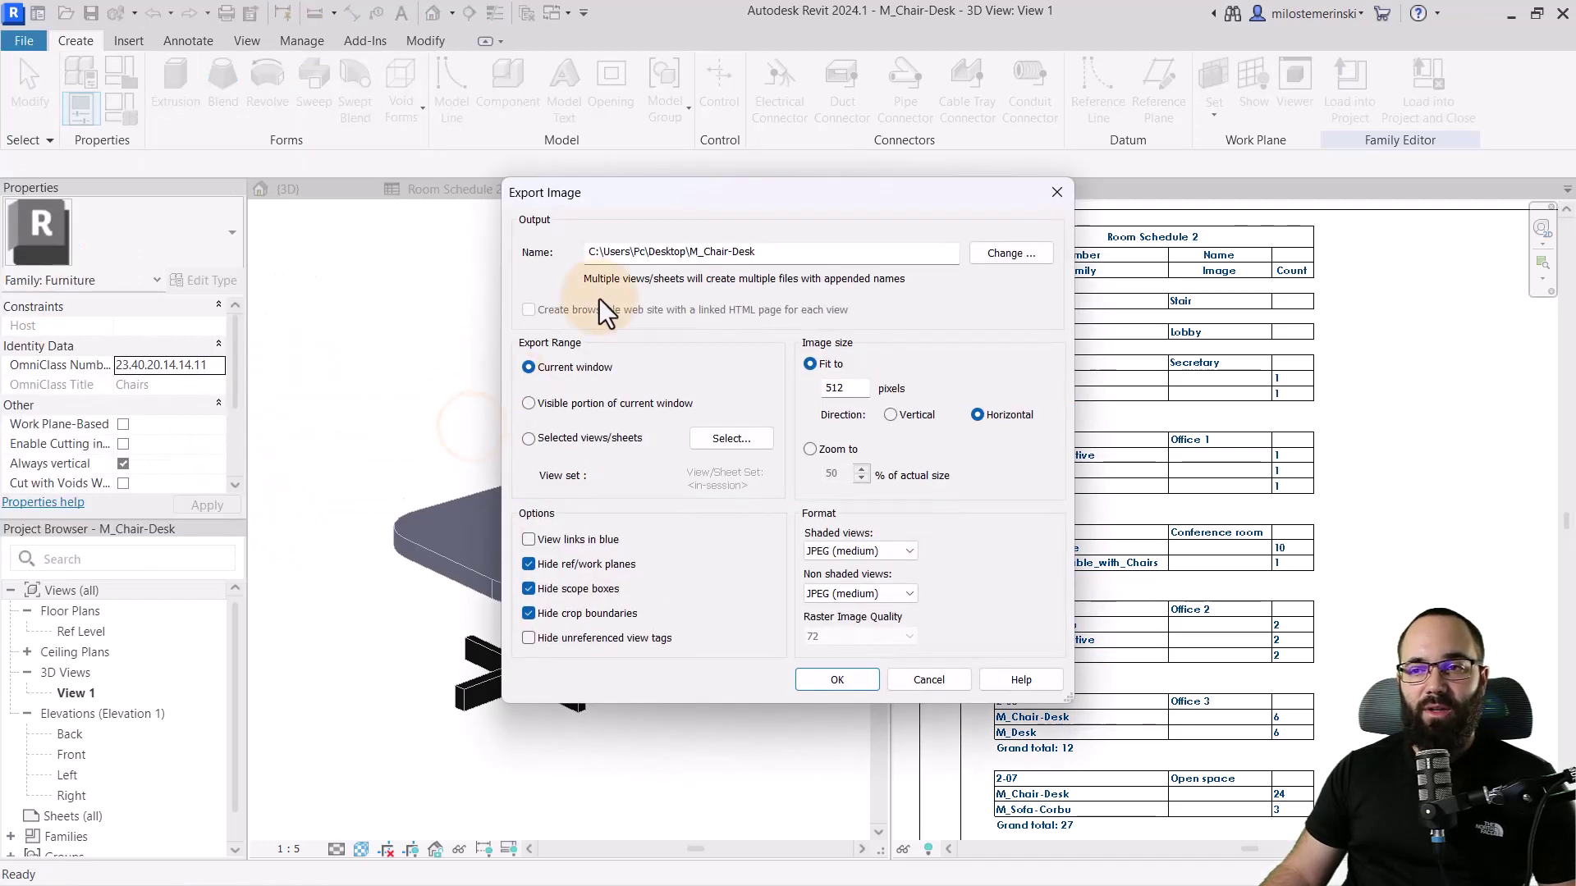
left_click_drag(626, 194, 283, 223)
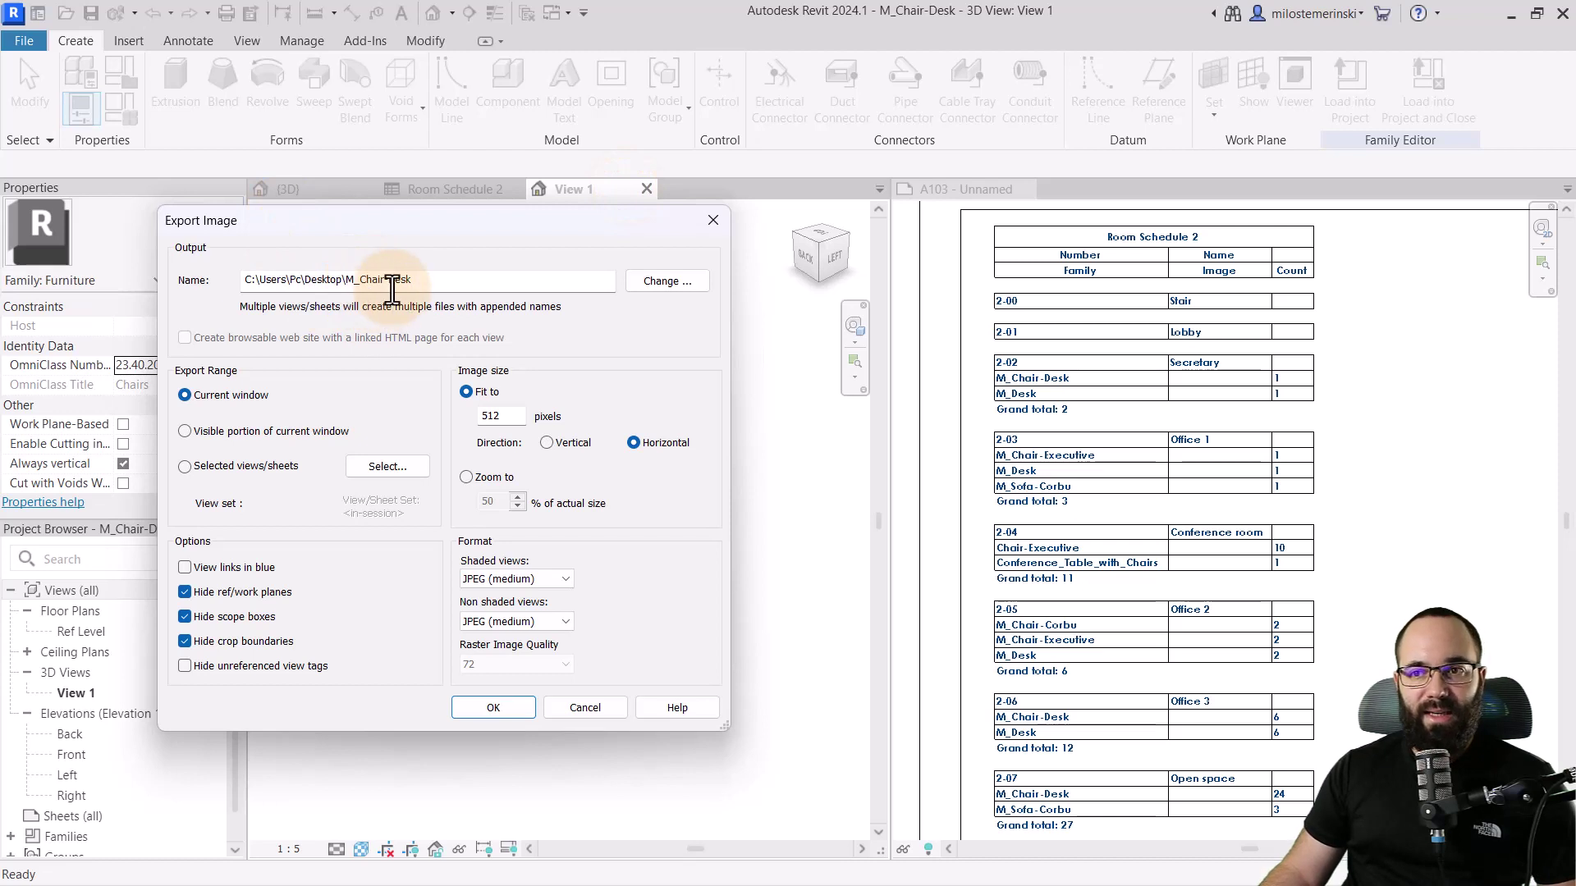
Export the M_Chair-Desk JPEG at 50% zoom and 300 quality, then close the family unsaved.
left_click(468, 476)
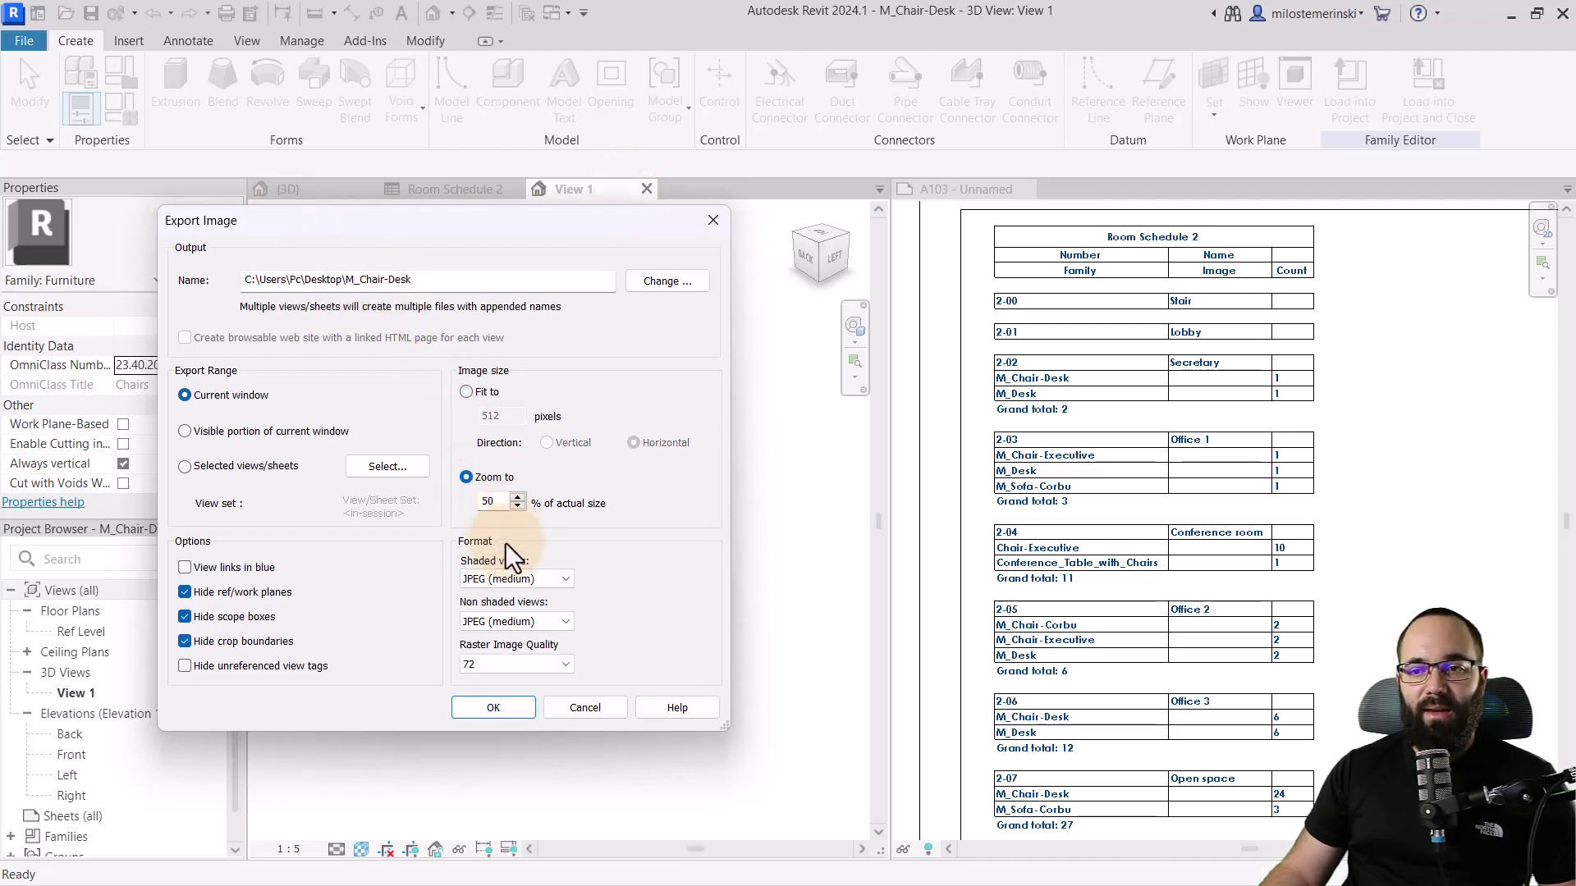
left_click(497, 622)
left_click(497, 575)
left_click(480, 665)
left_click(496, 705)
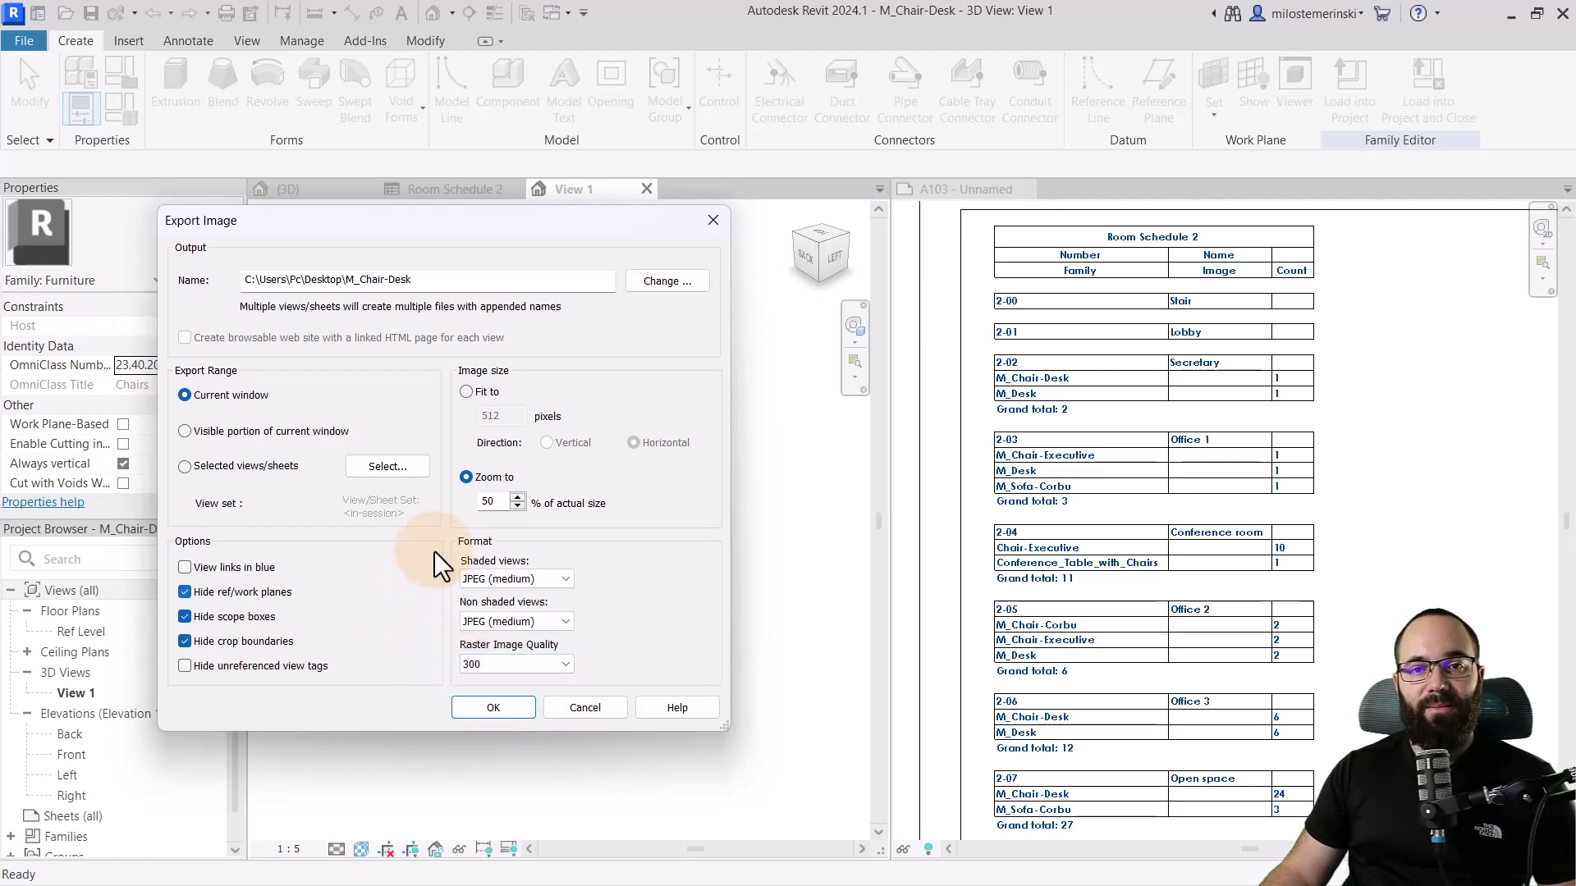
left_click(493, 707)
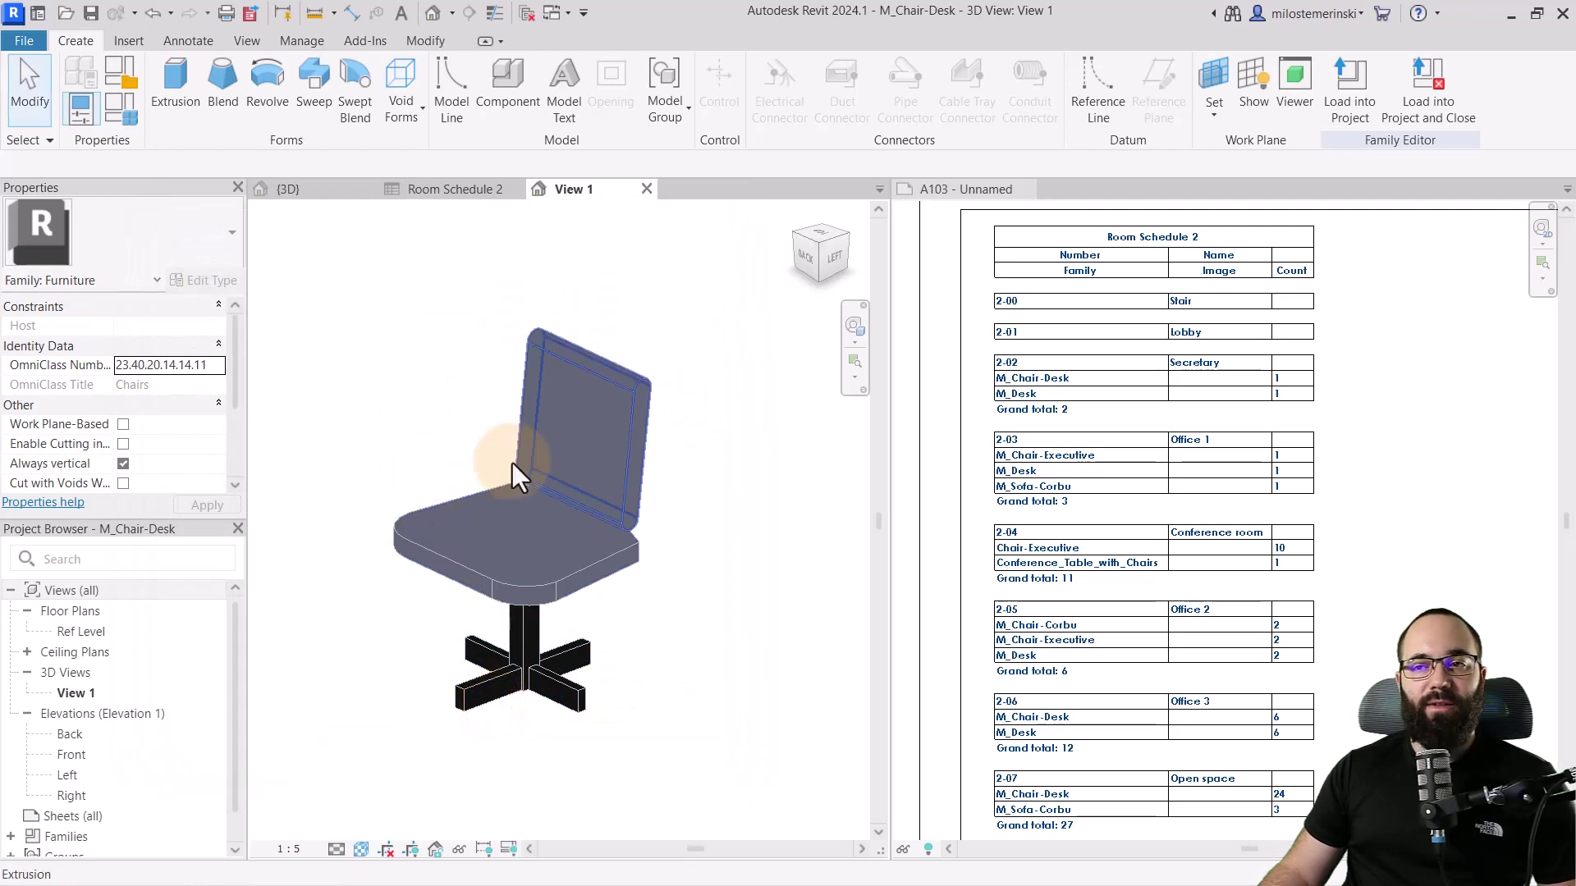
left_click(646, 189)
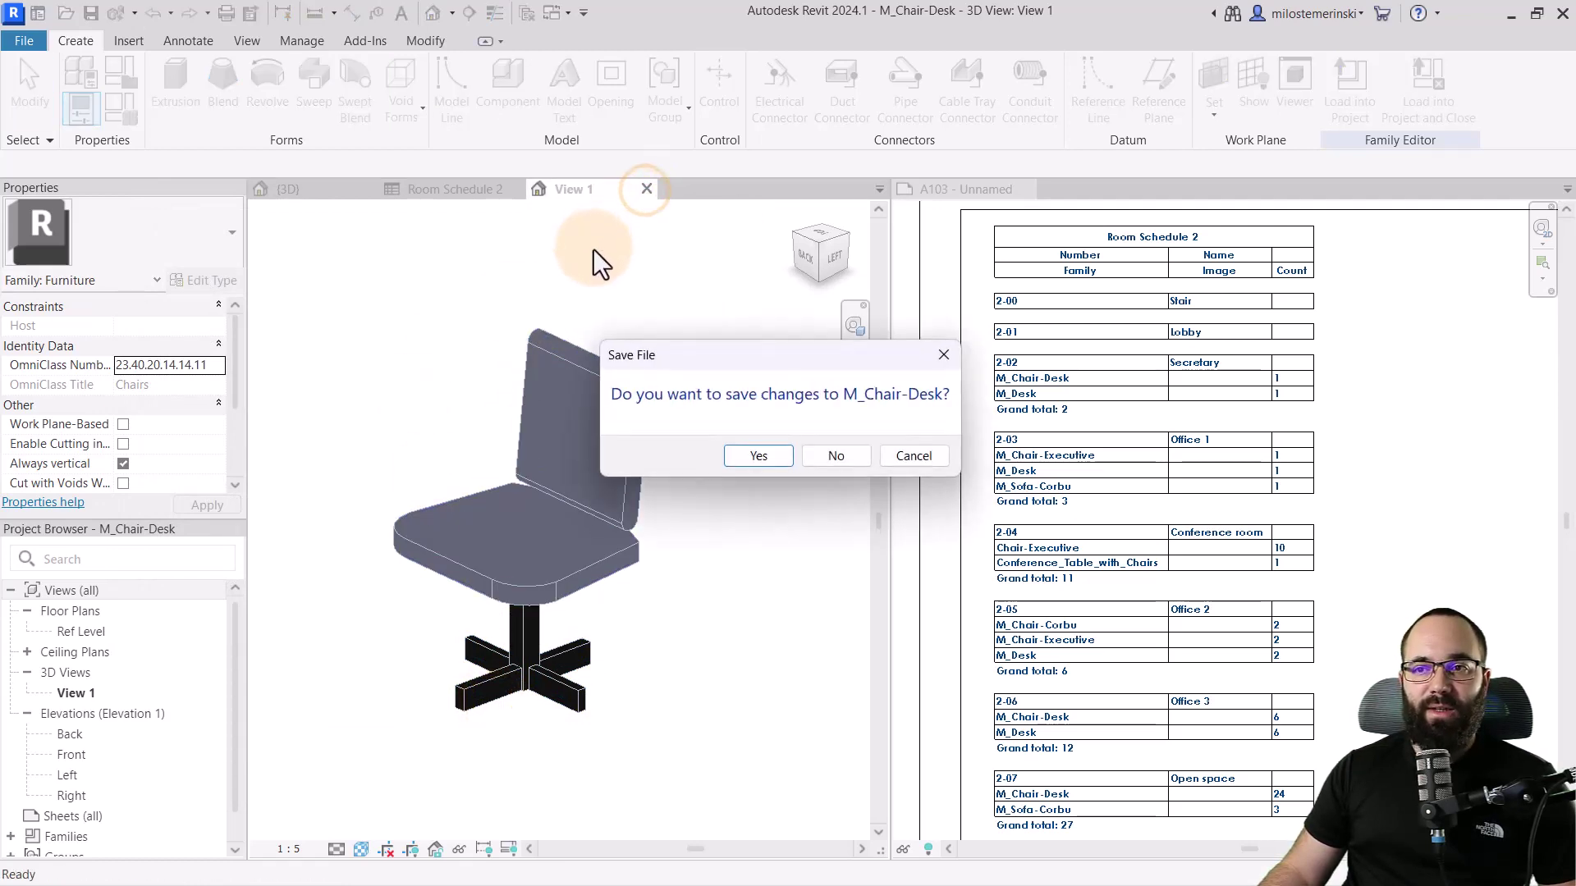
left_click(825, 457)
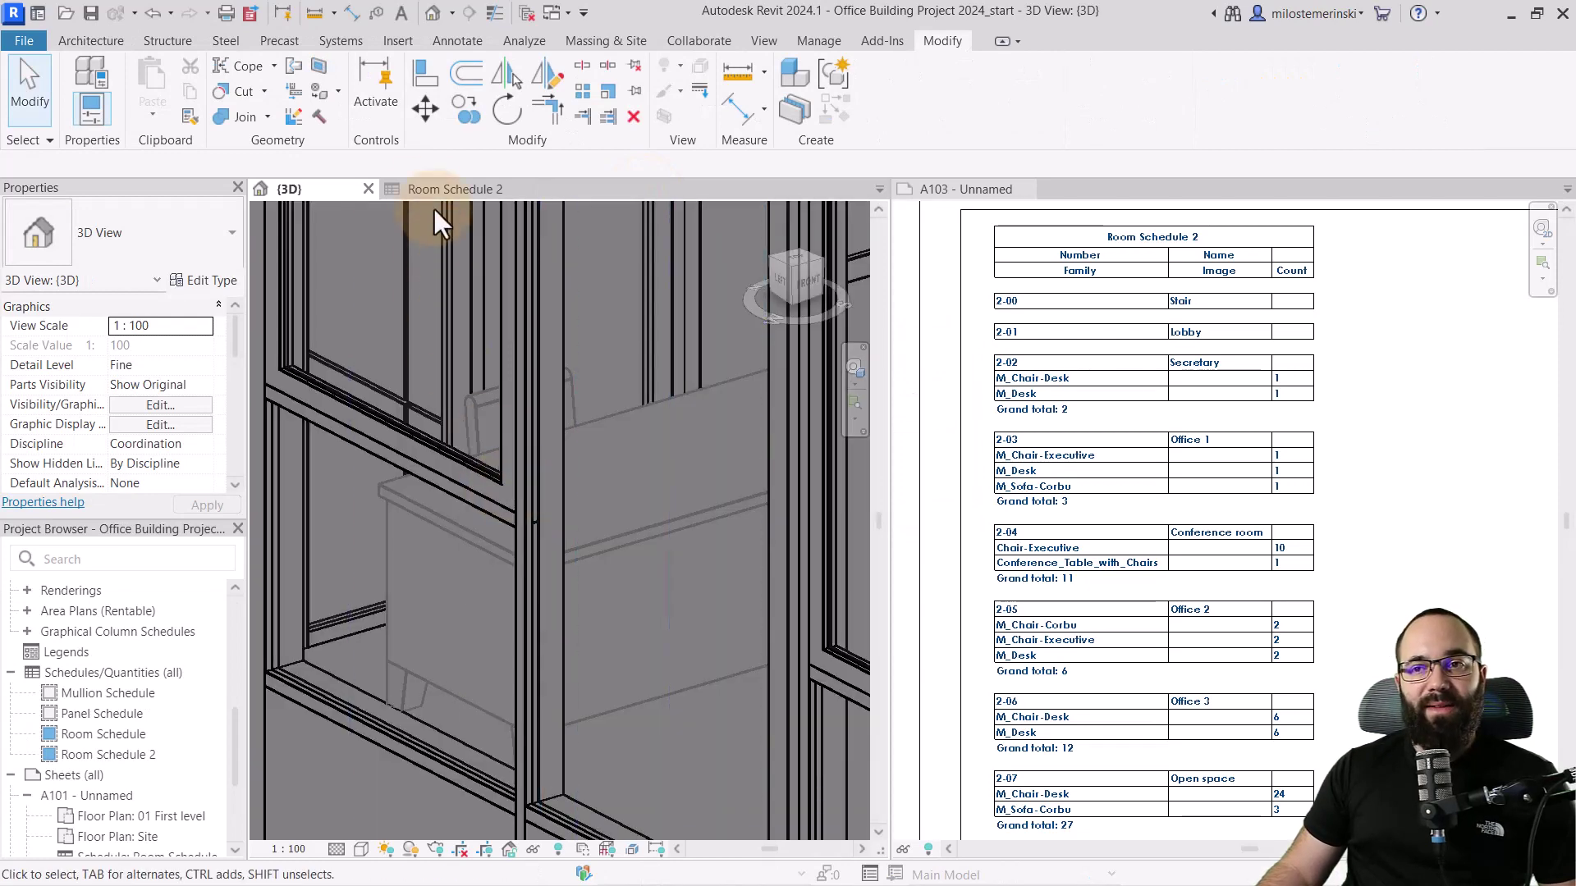
Import M_Chair-Desk.jpg and assign it as the Image of Room Schedule 2's M_Chair-Desk row.
left_click(426, 195)
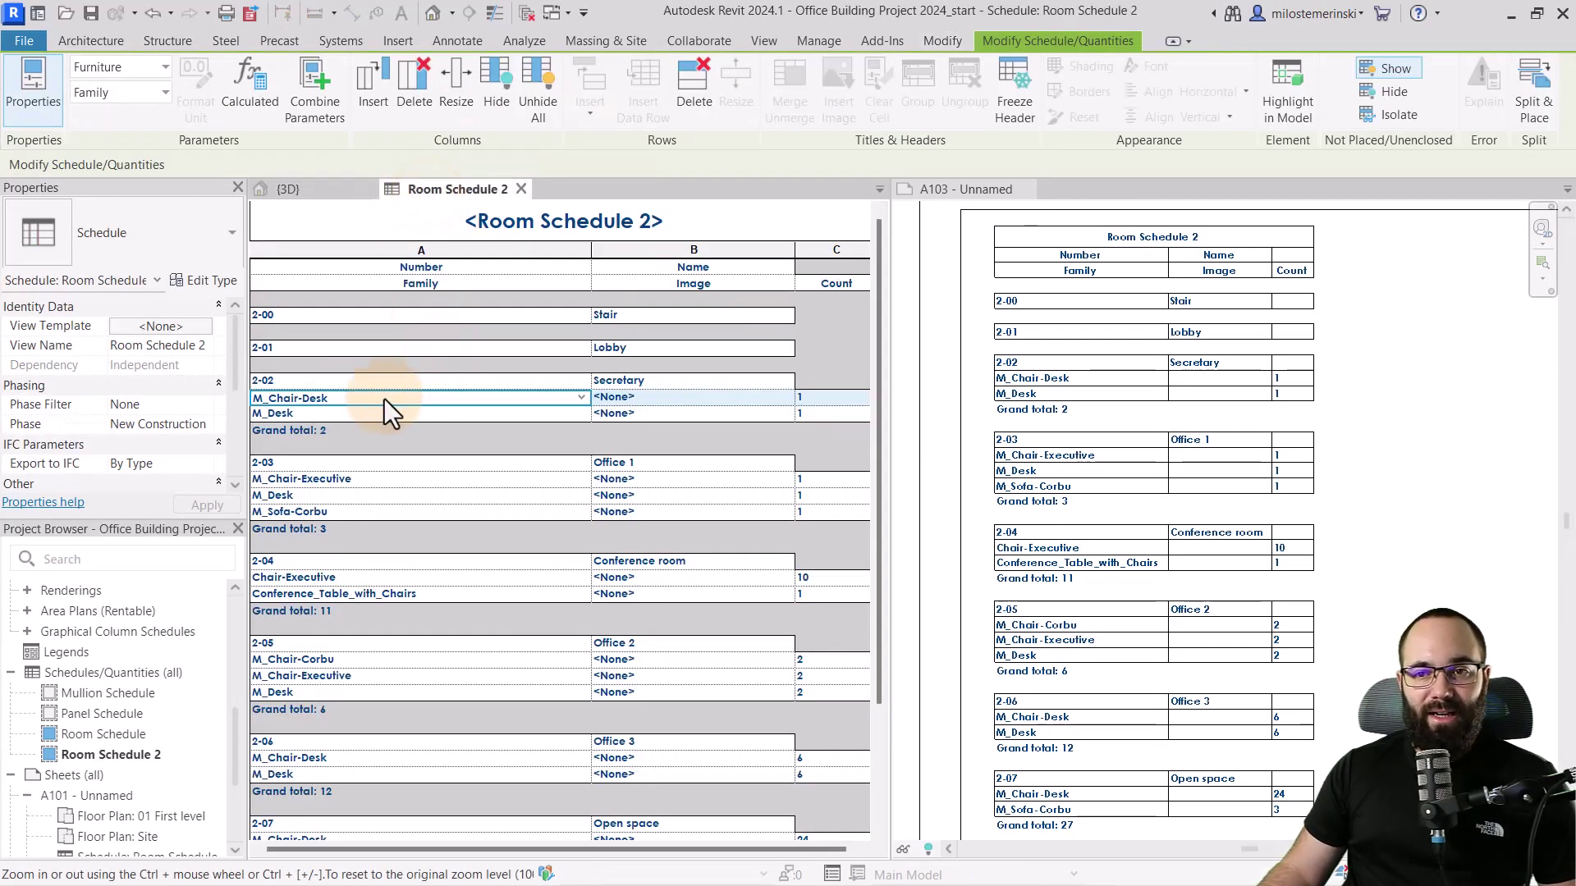
left_click(638, 399)
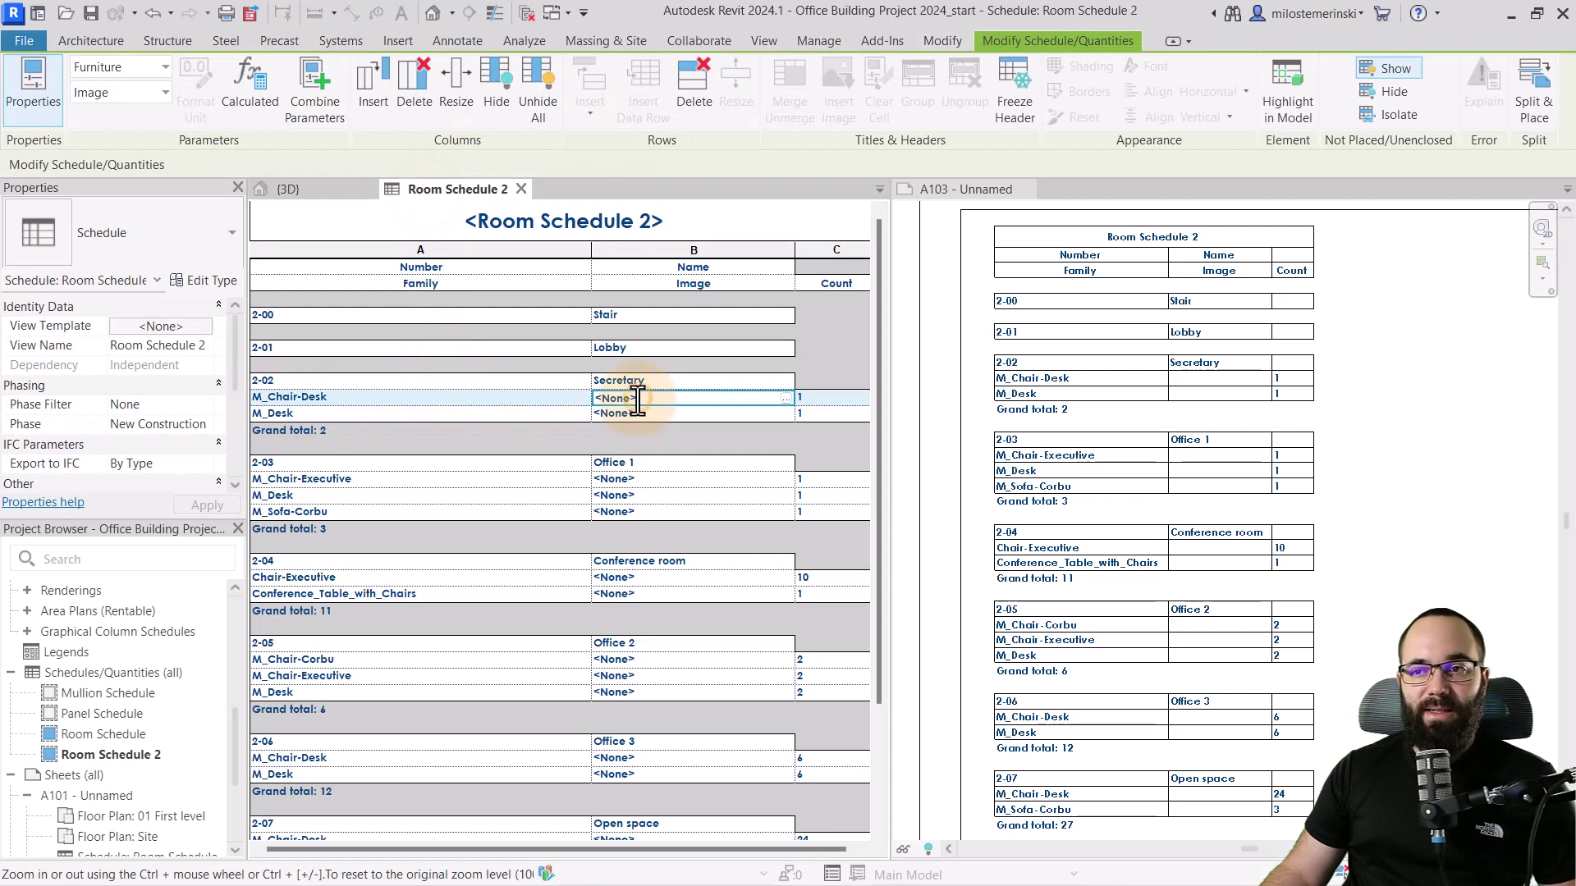
left_click(786, 400)
left_click_drag(677, 156, 453, 175)
mouse_move(510, 550)
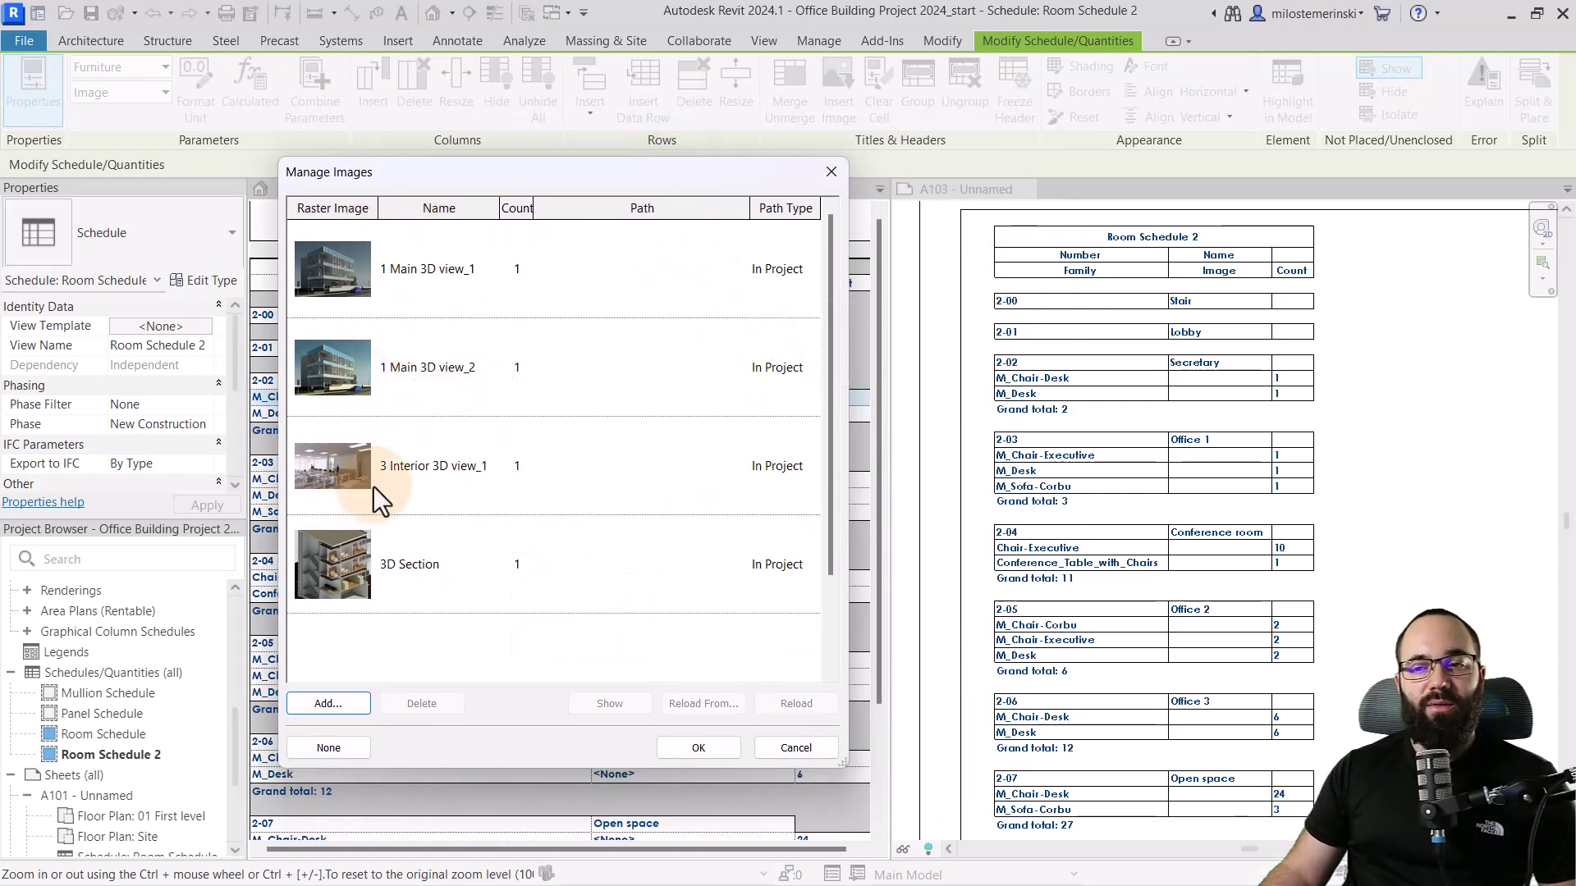
scroll(448, 450, "down", 1)
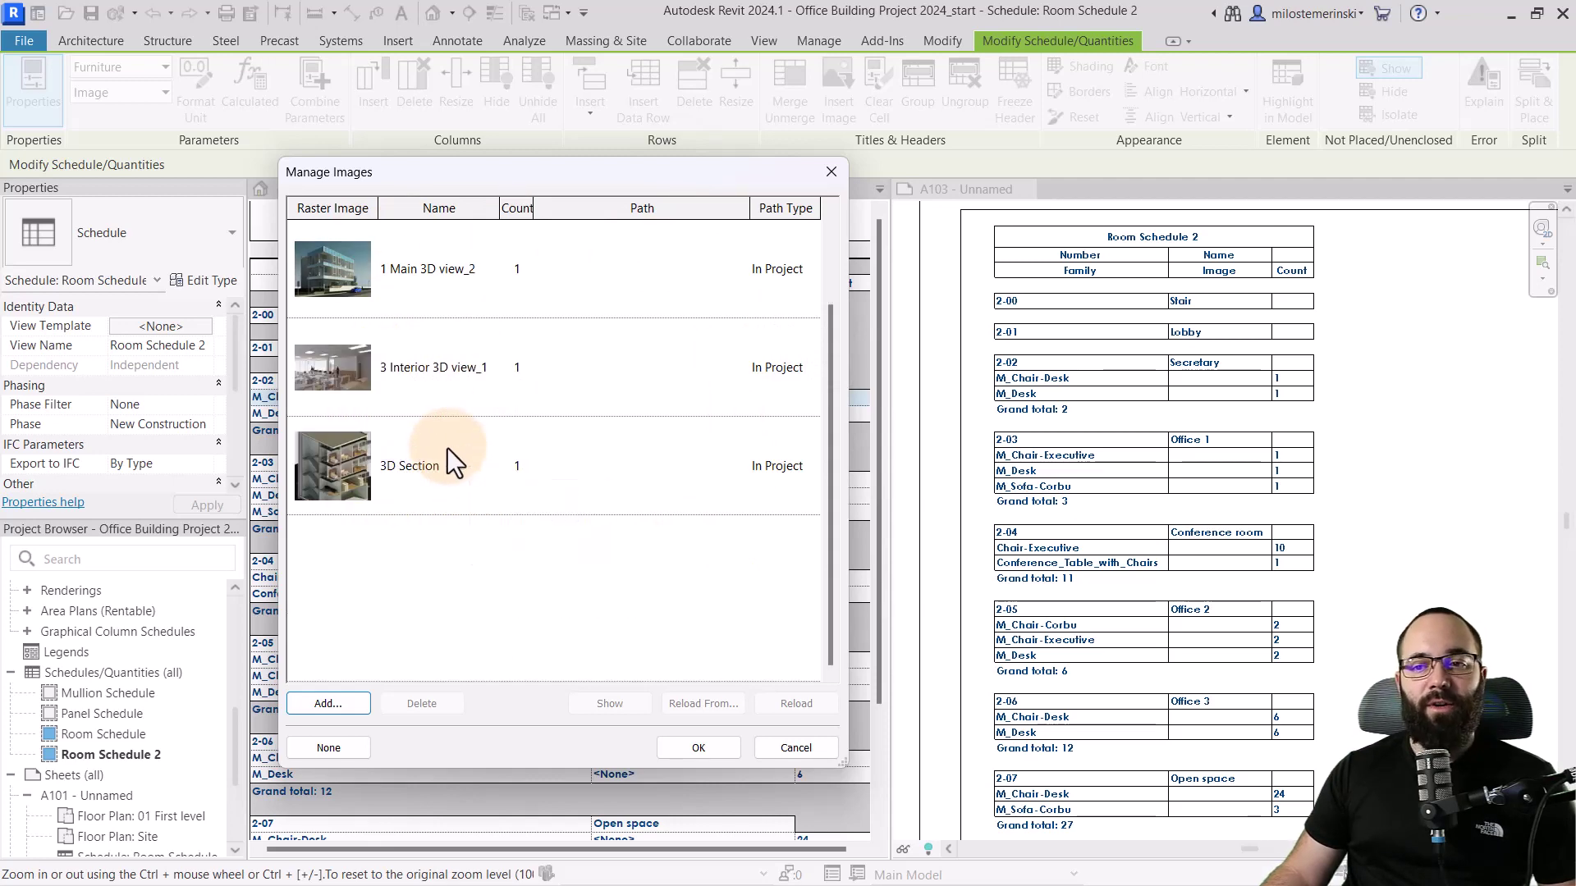
left_click(330, 705)
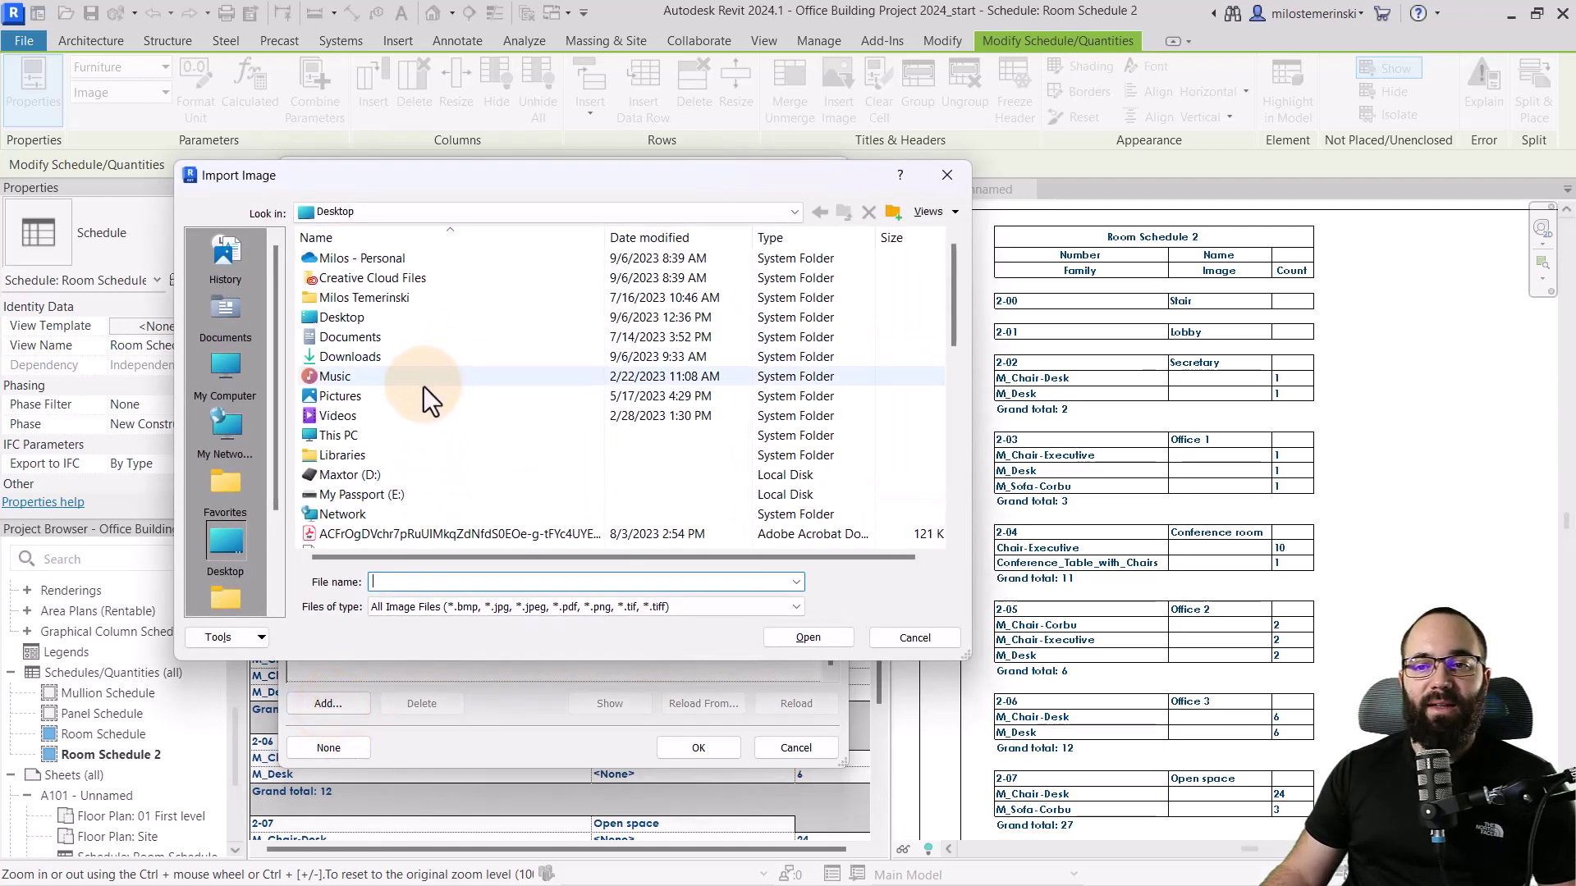
scroll(412, 412, "down", 5)
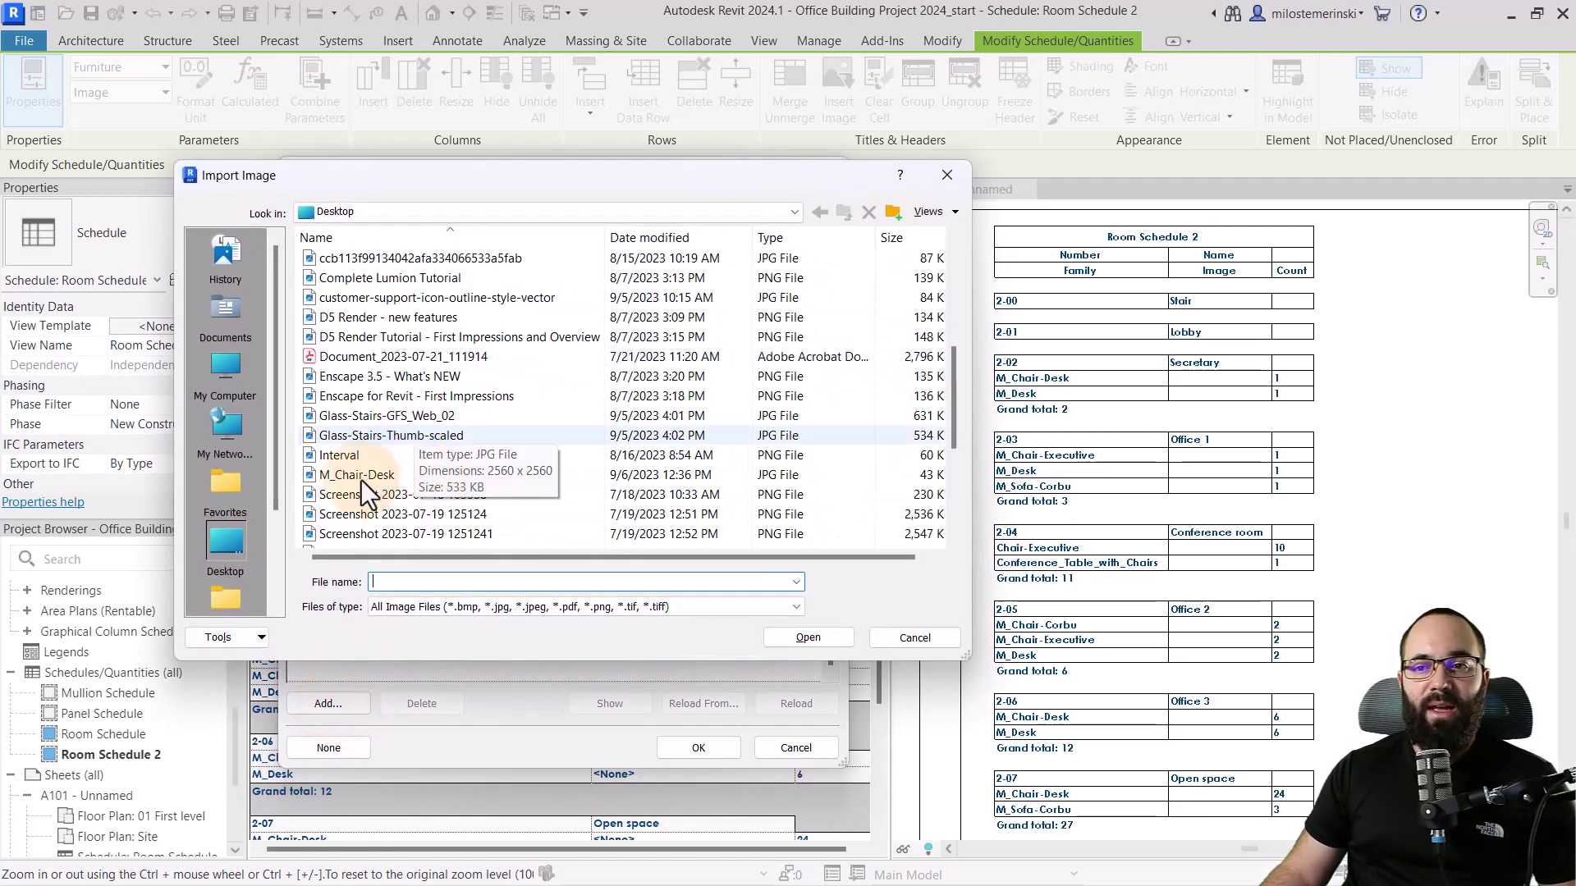
left_click(345, 476)
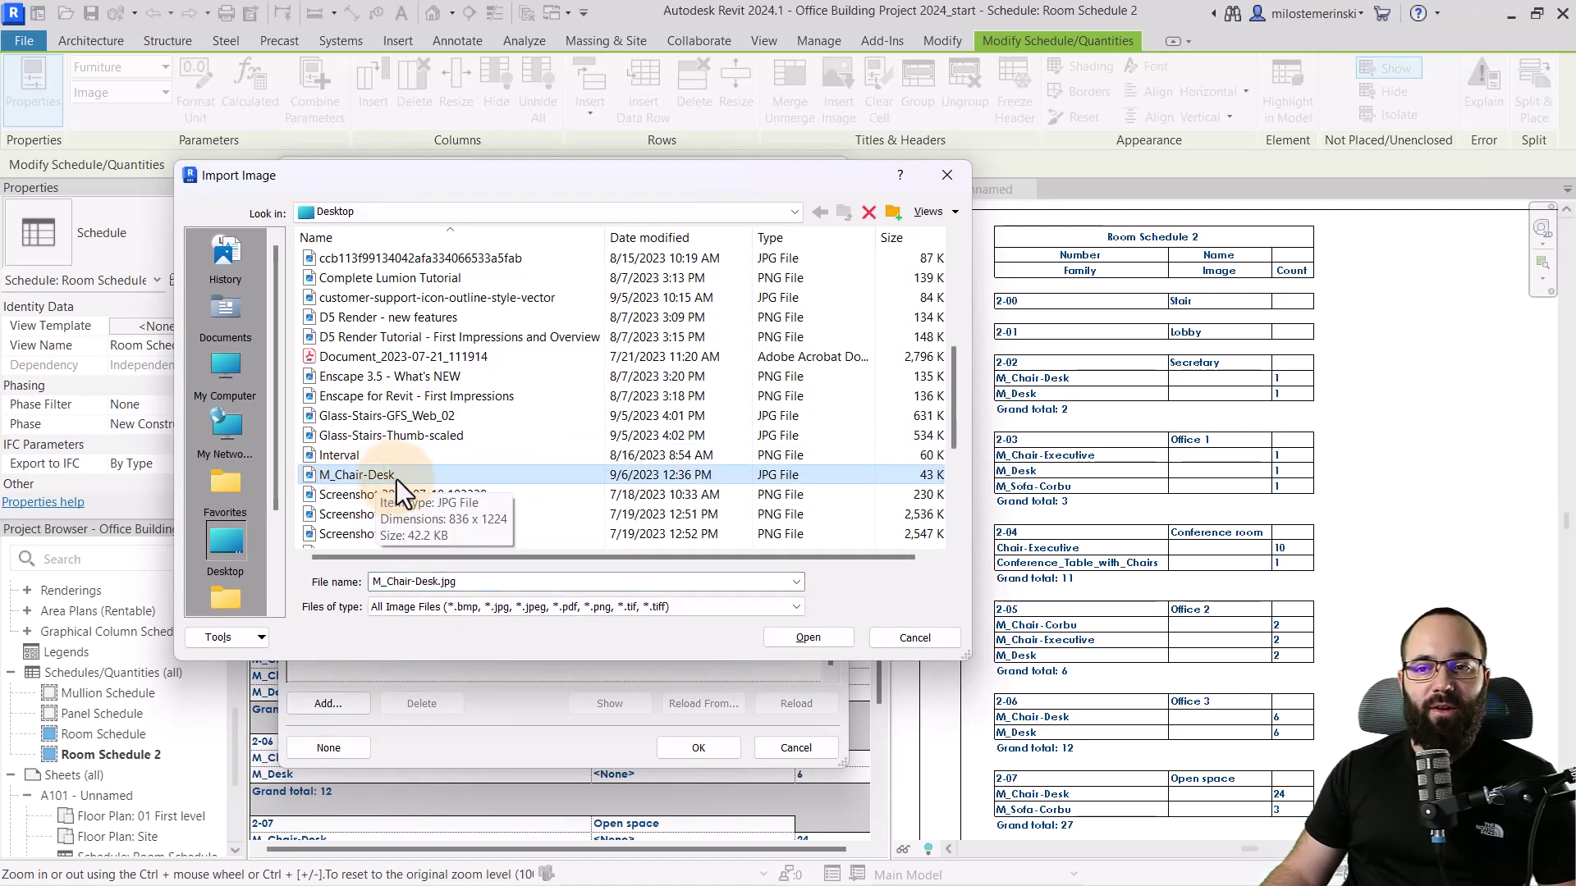
left_click(833, 637)
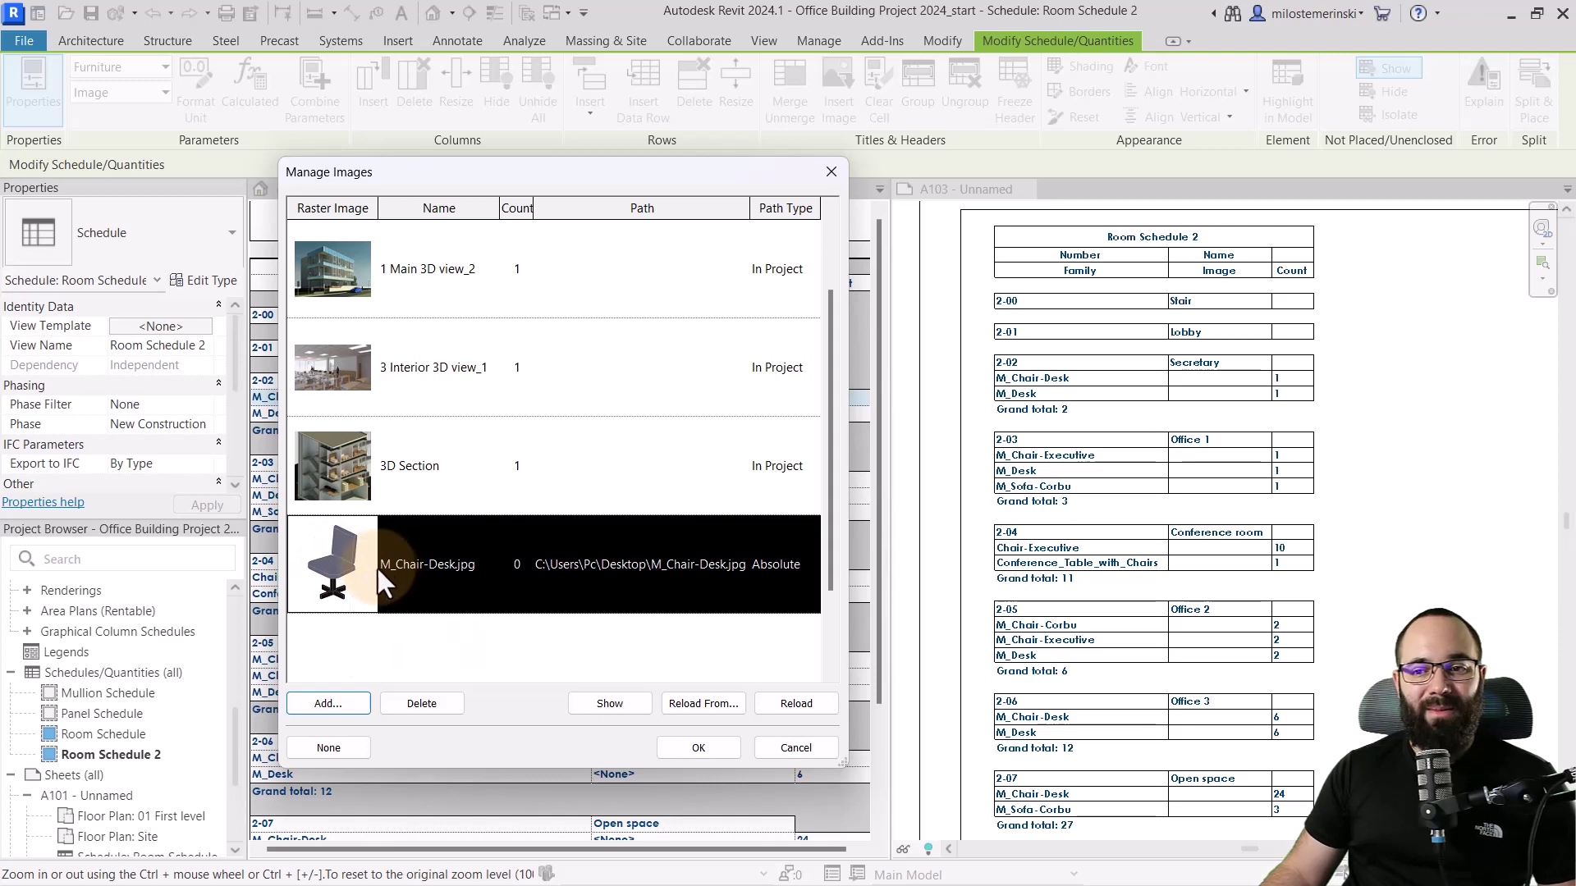
left_click(703, 751)
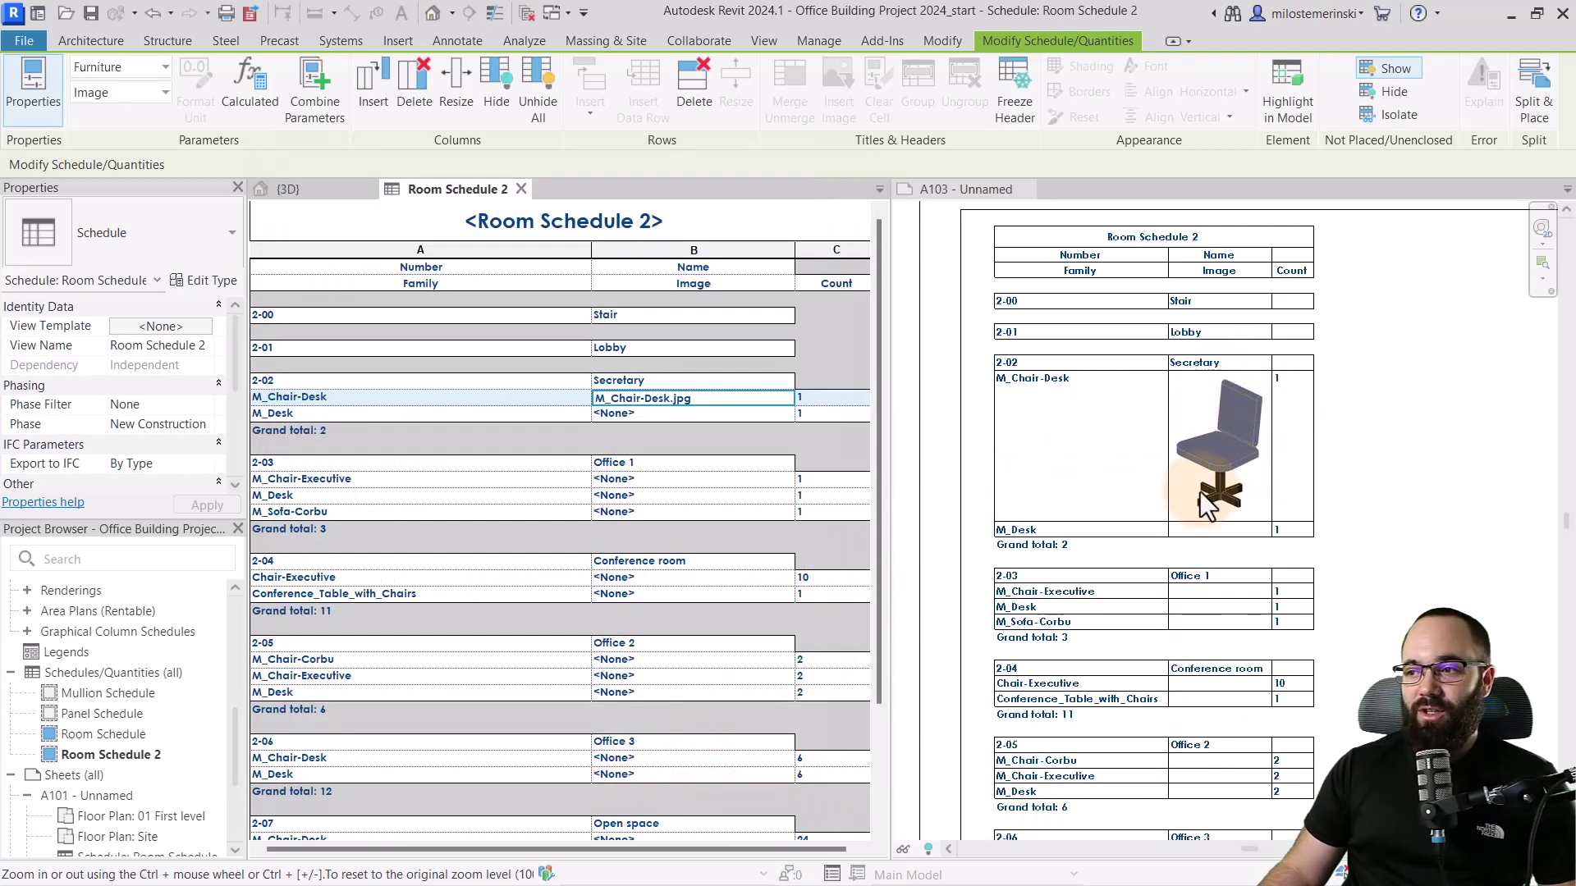
Scroll through the Second Level_Rooms with Furniture schedule and select the 2-01 Lobby row.
scroll(977, 376, "down", 2)
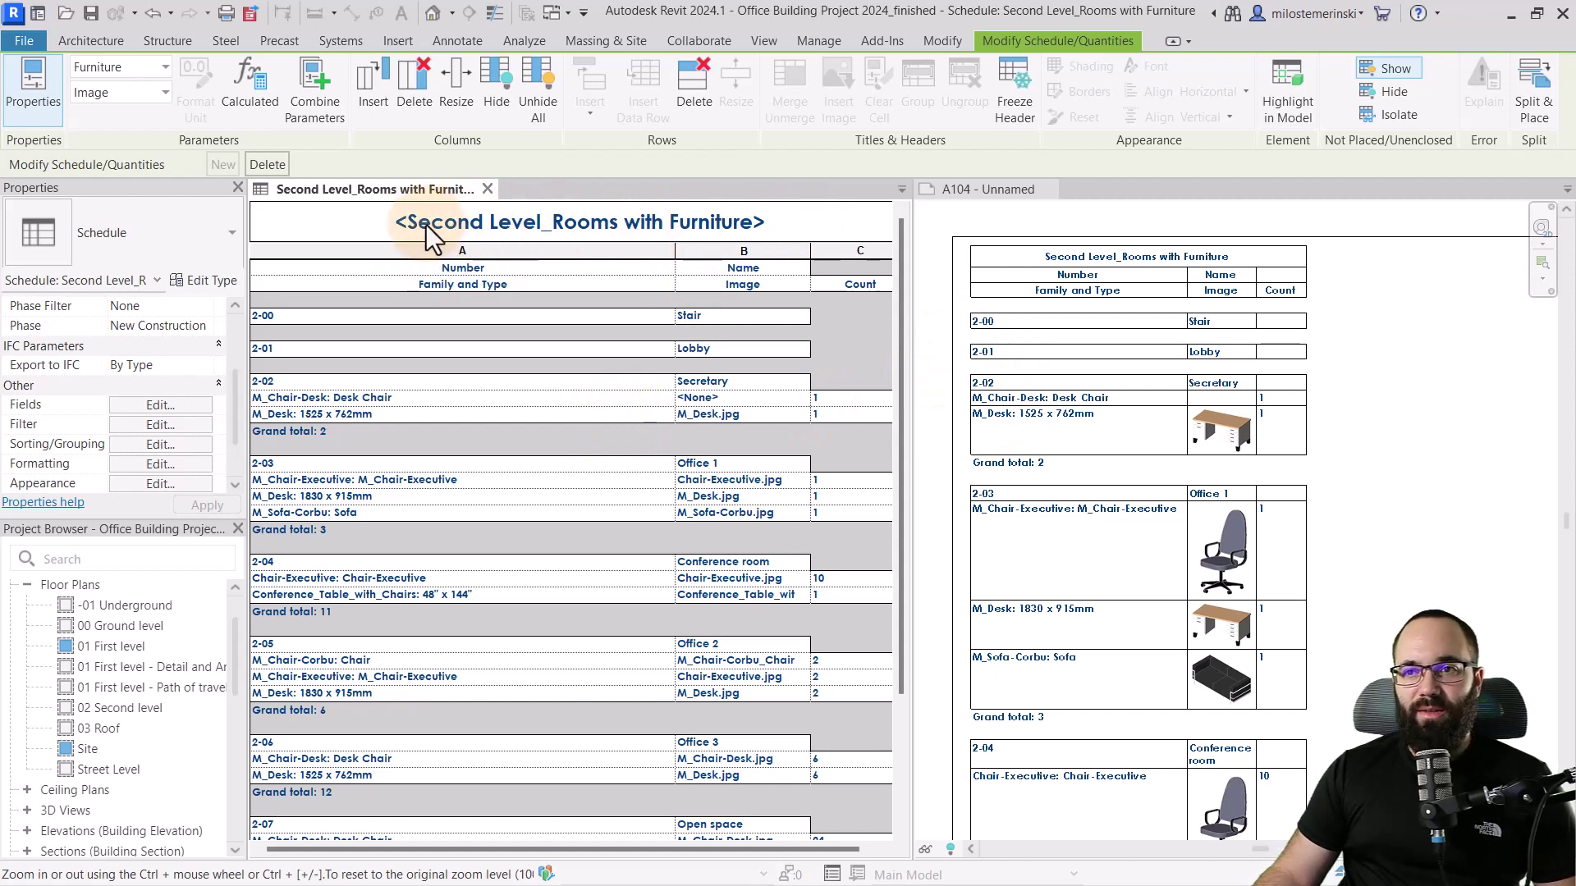
left_click(431, 353)
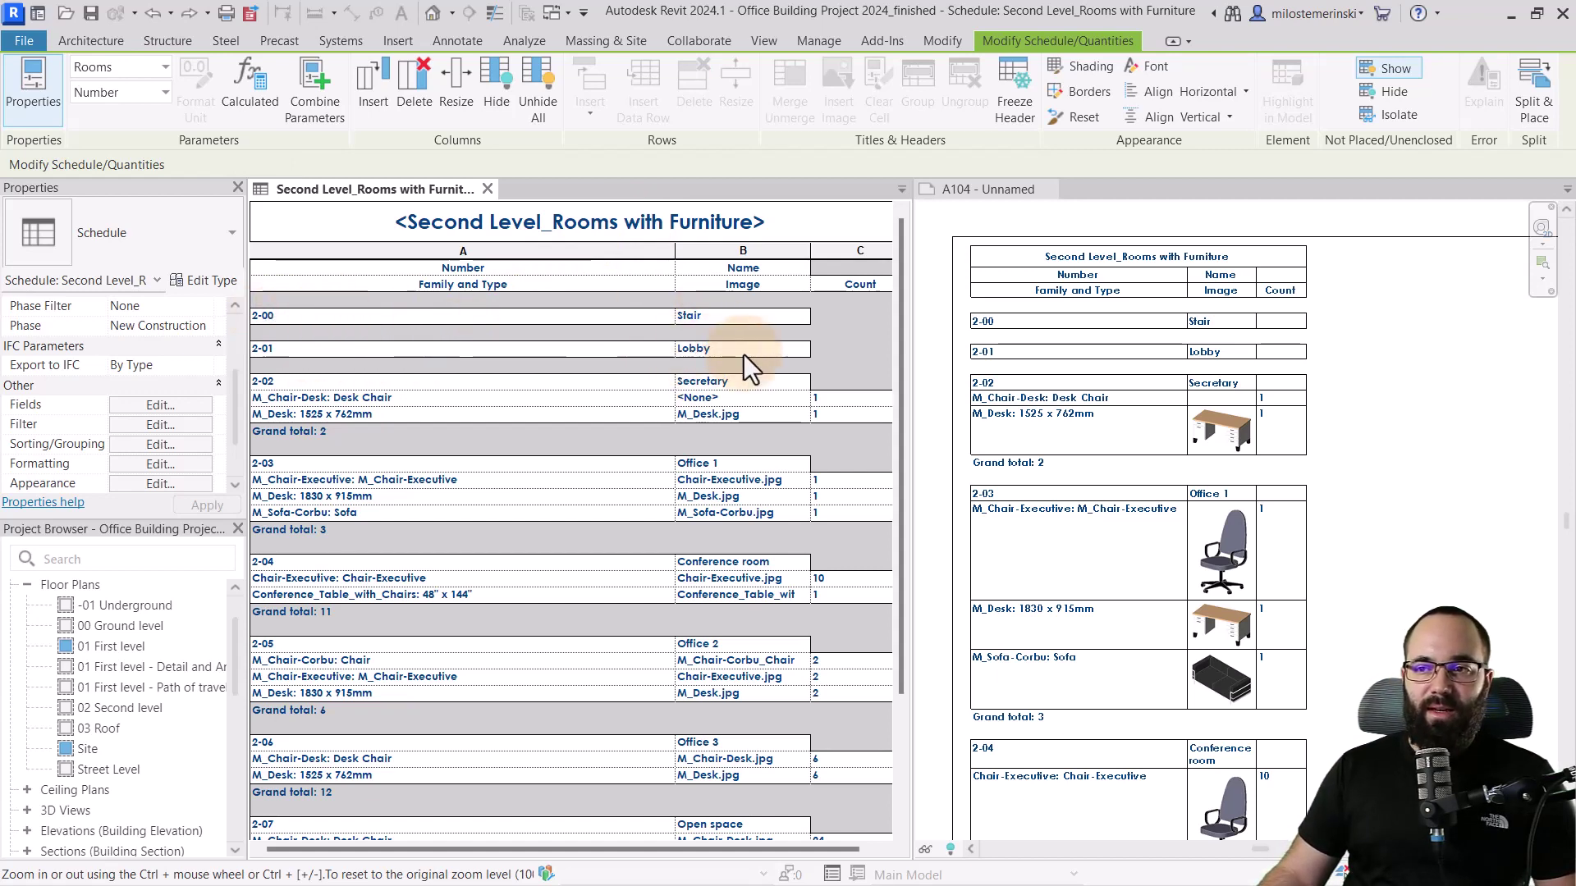
scroll(647, 470, "down", 3)
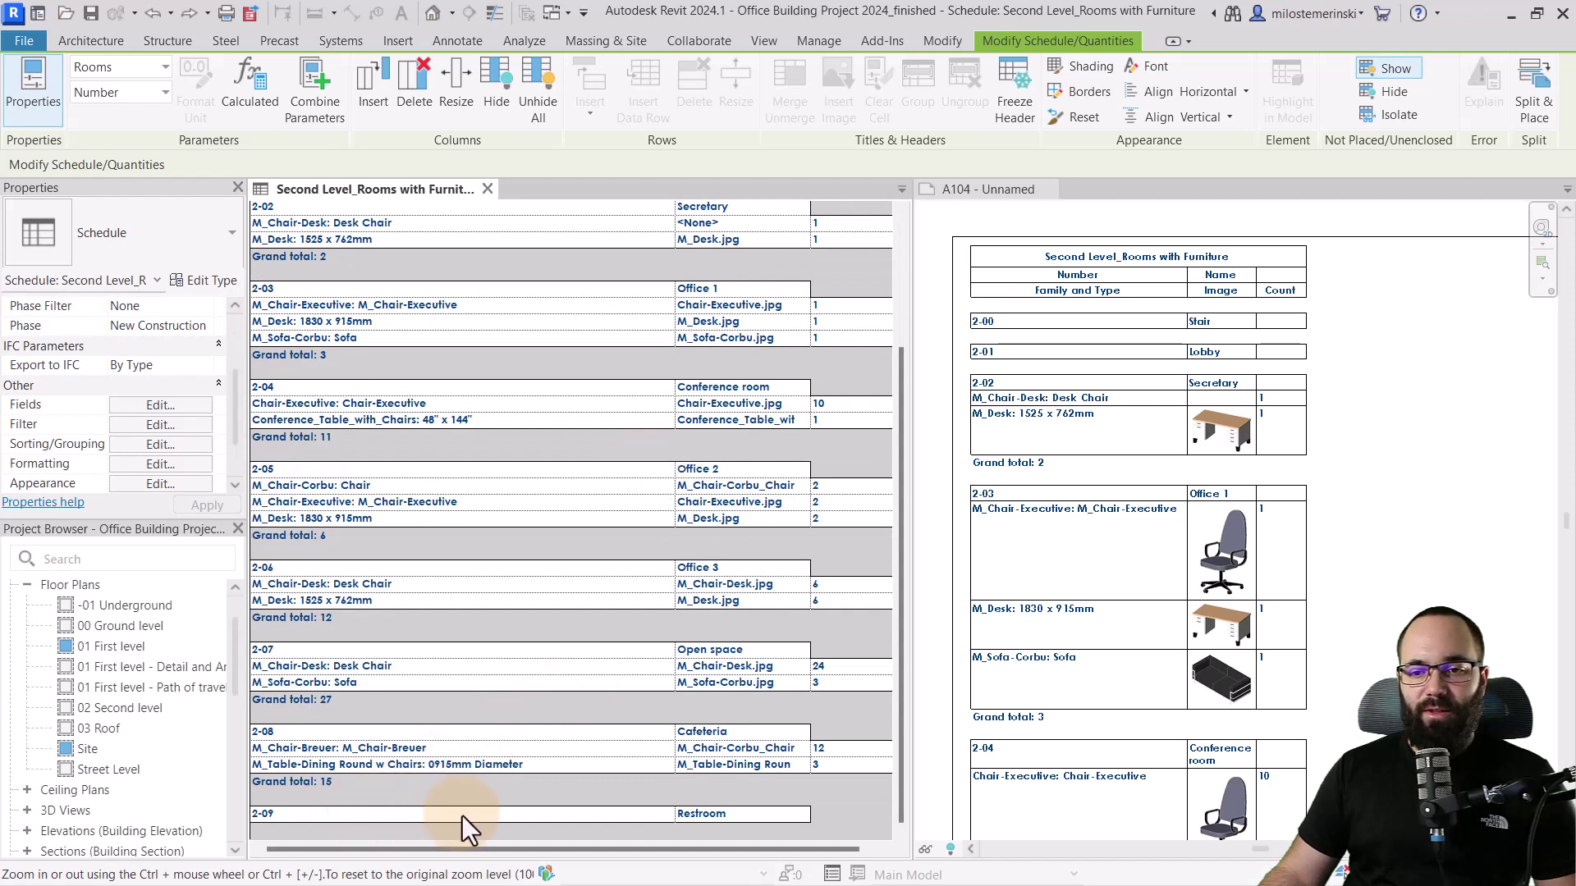
scroll(514, 545, "up", 3)
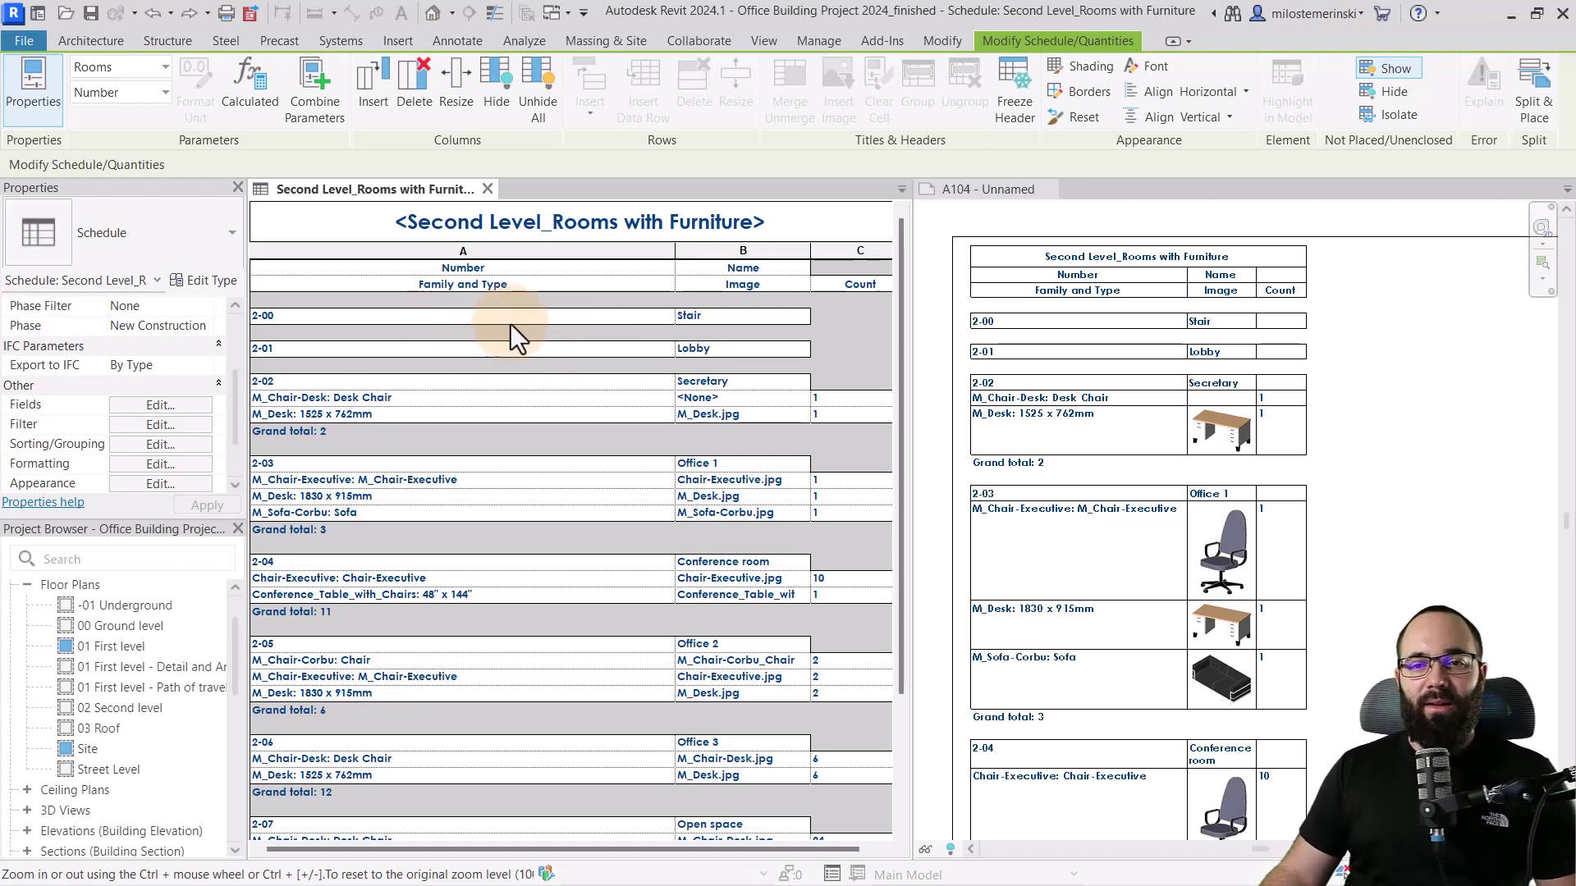
Add the filter condition 'Number is greater than 2-01' to the schedule.
left_click(155, 427)
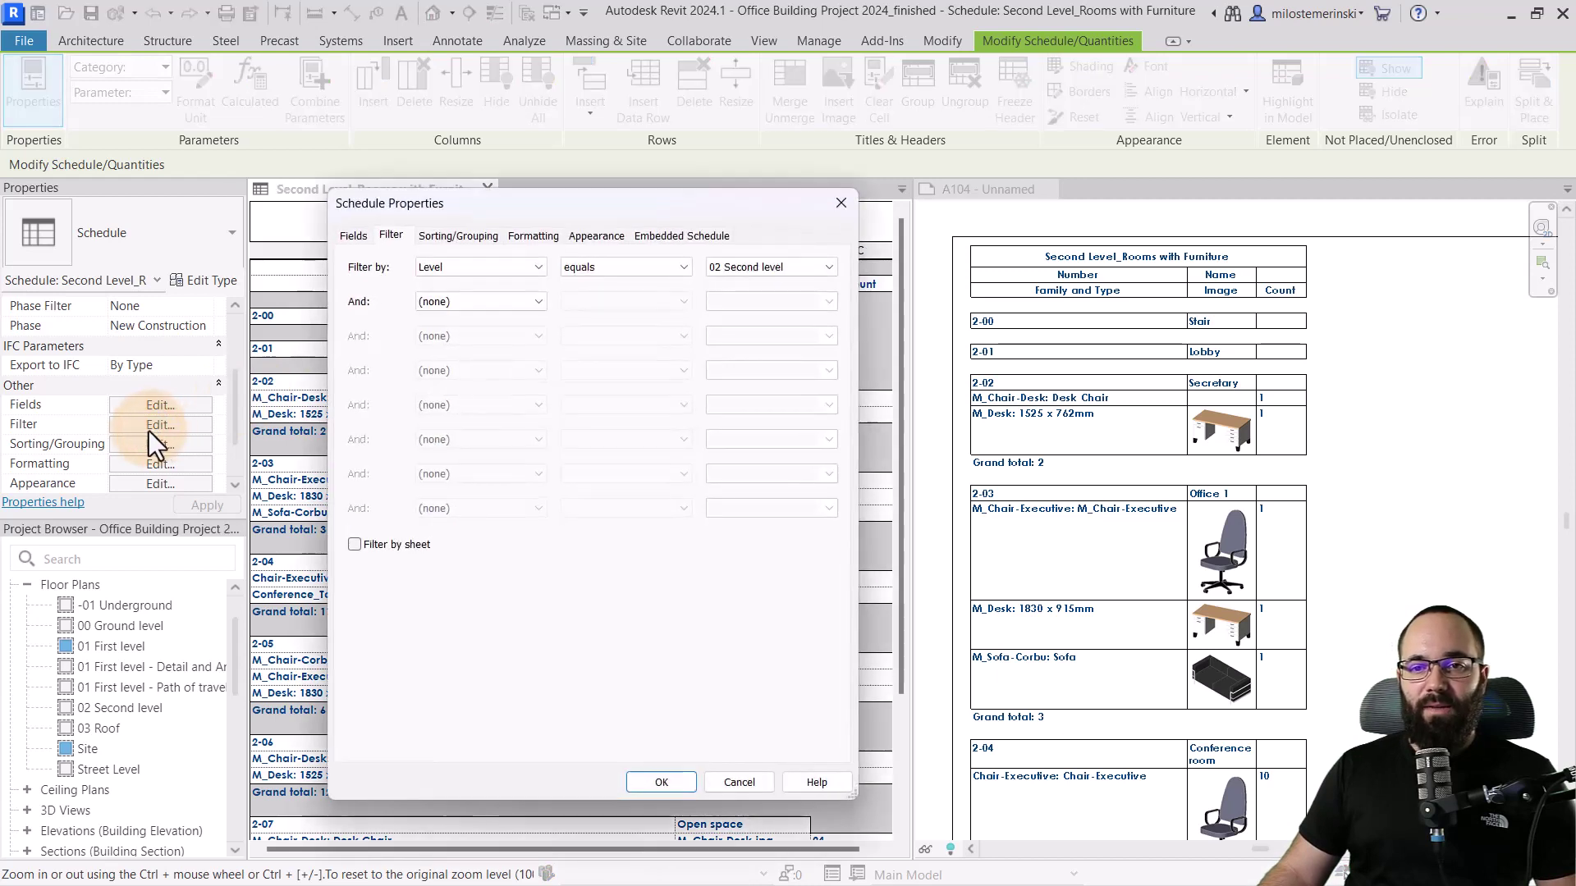
left_click(462, 304)
left_click(451, 332)
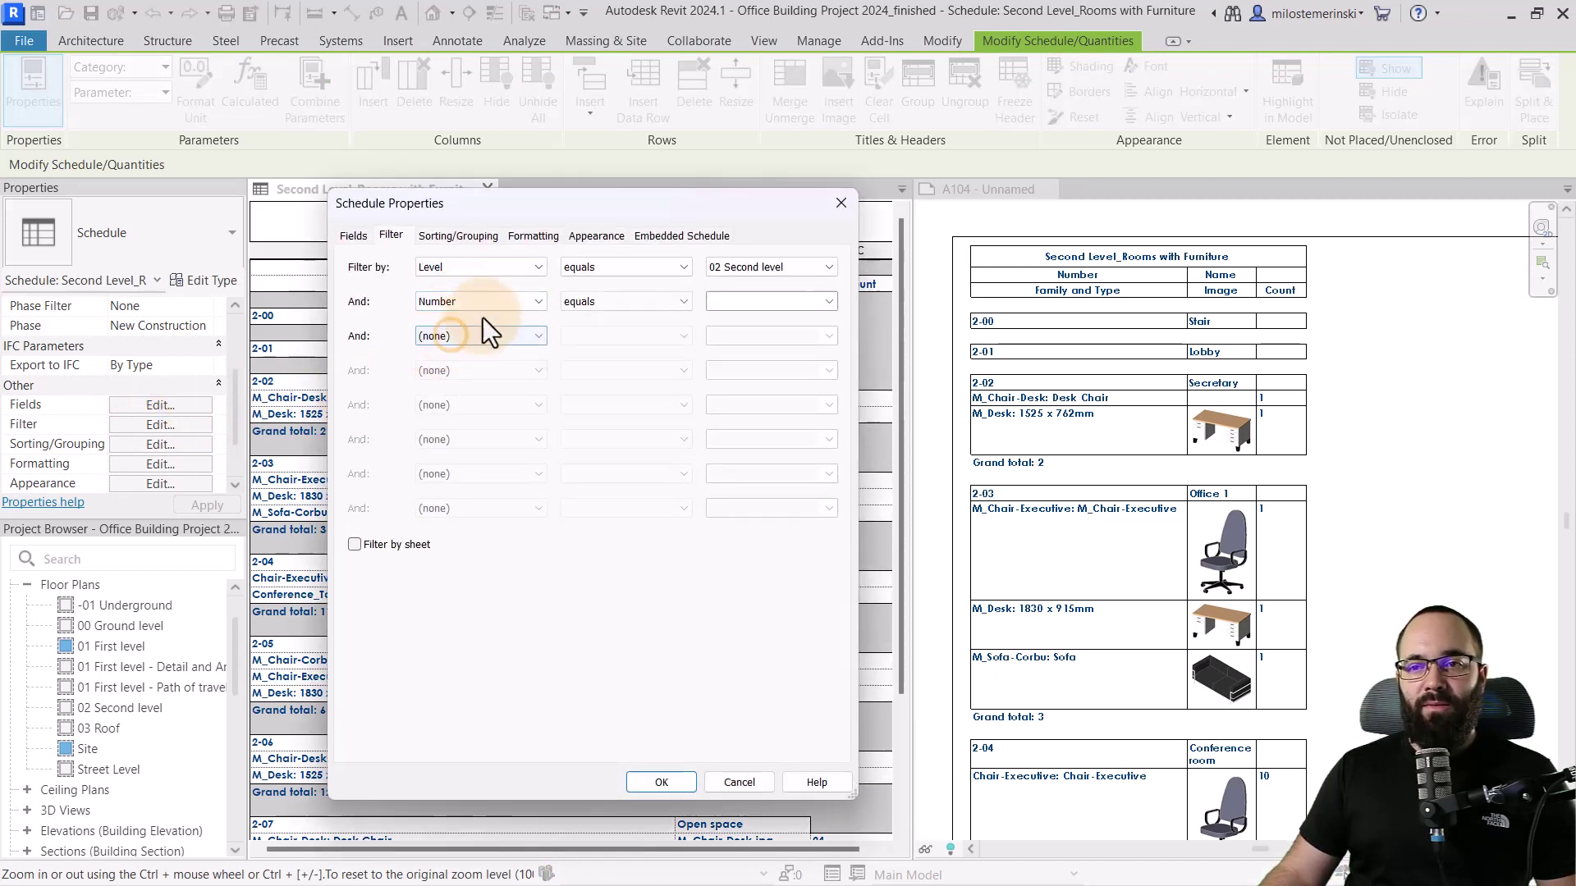
left_click(627, 302)
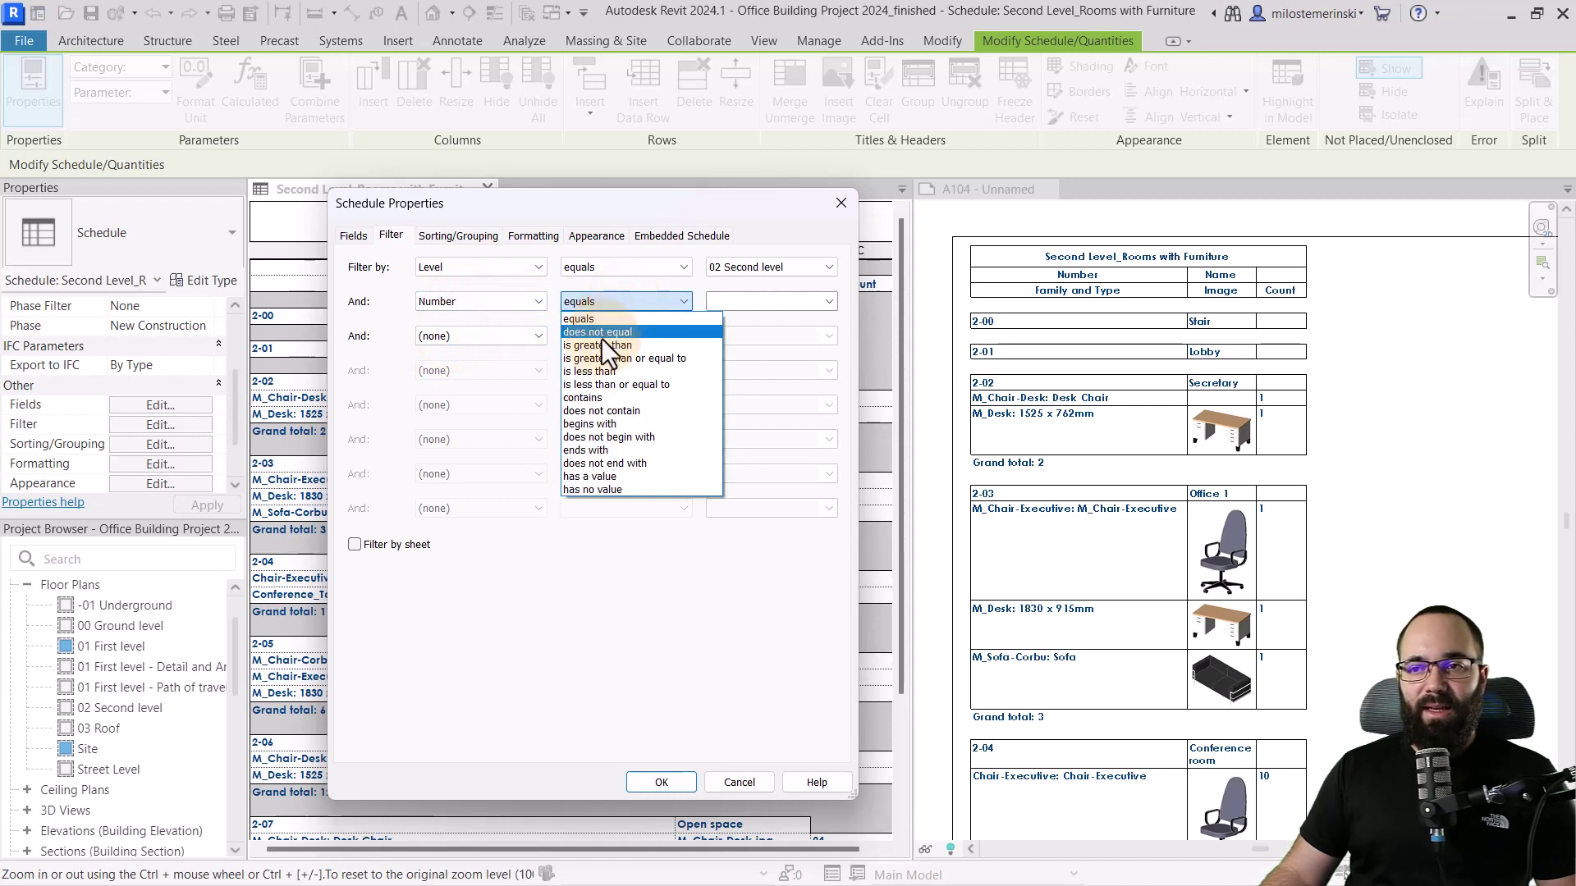
left_click(589, 347)
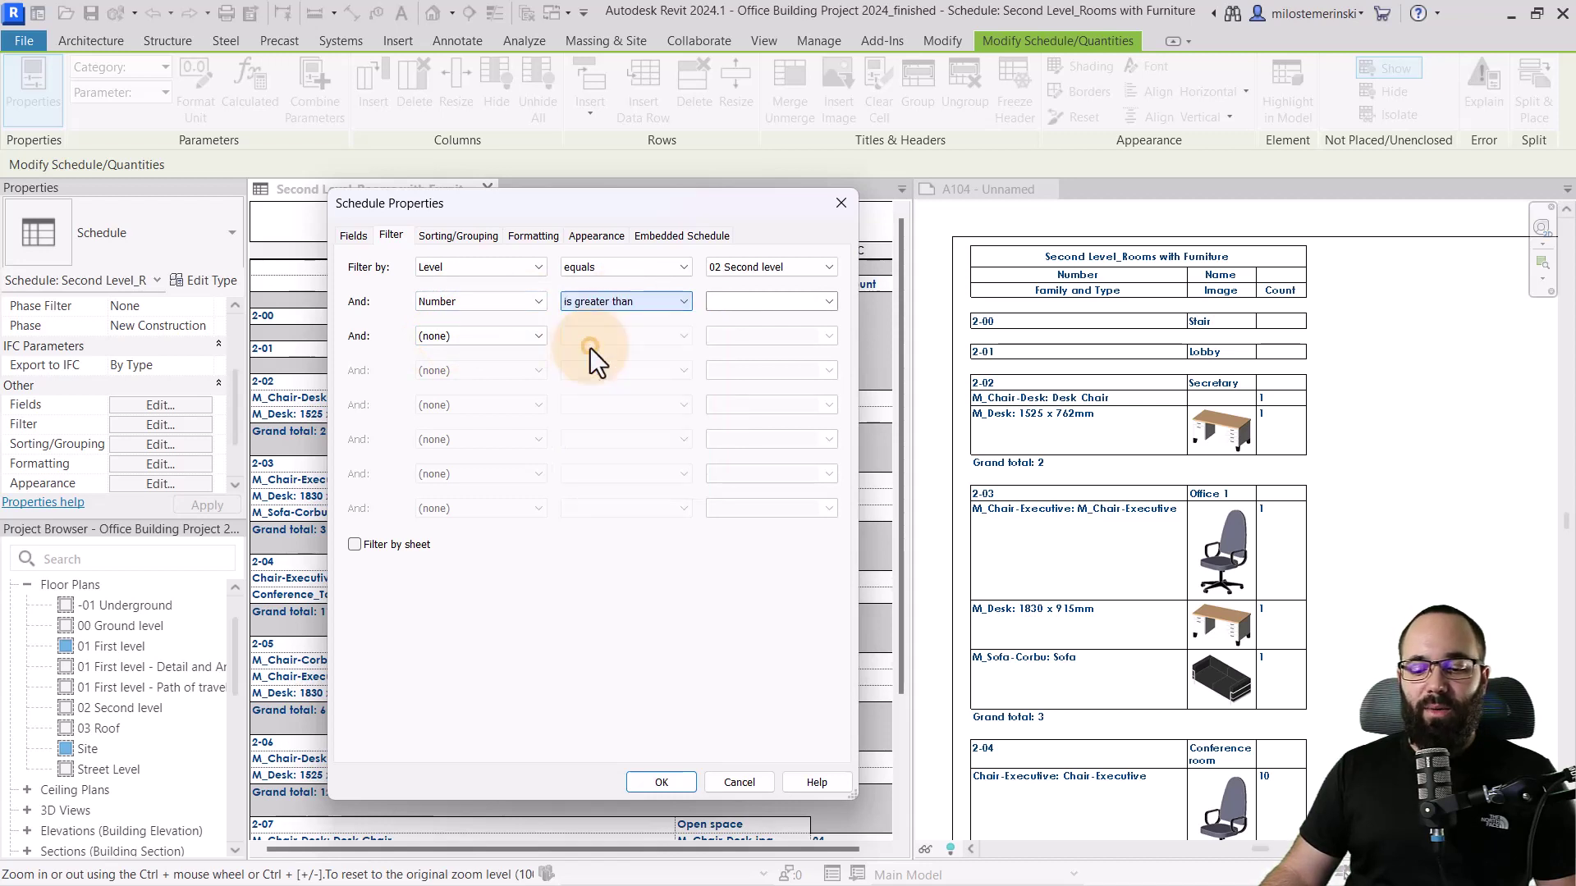
left_click(735, 304)
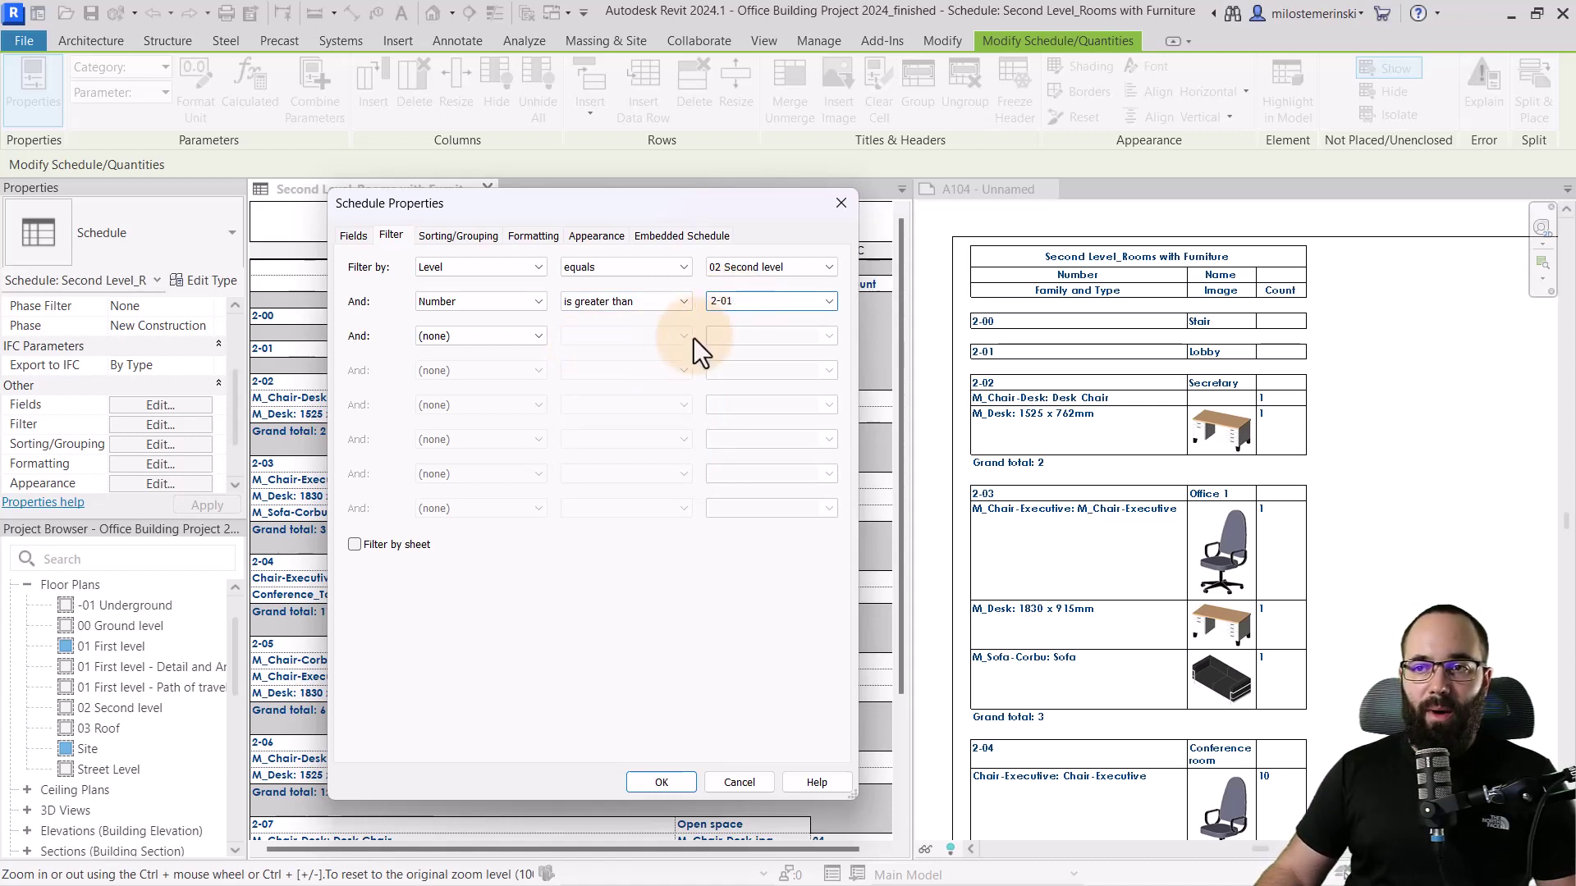
Add the condition 'Number is less than 2-09' and apply both filters.
left_click(494, 335)
left_click(435, 366)
left_click(595, 336)
left_click(622, 405)
left_click(731, 336)
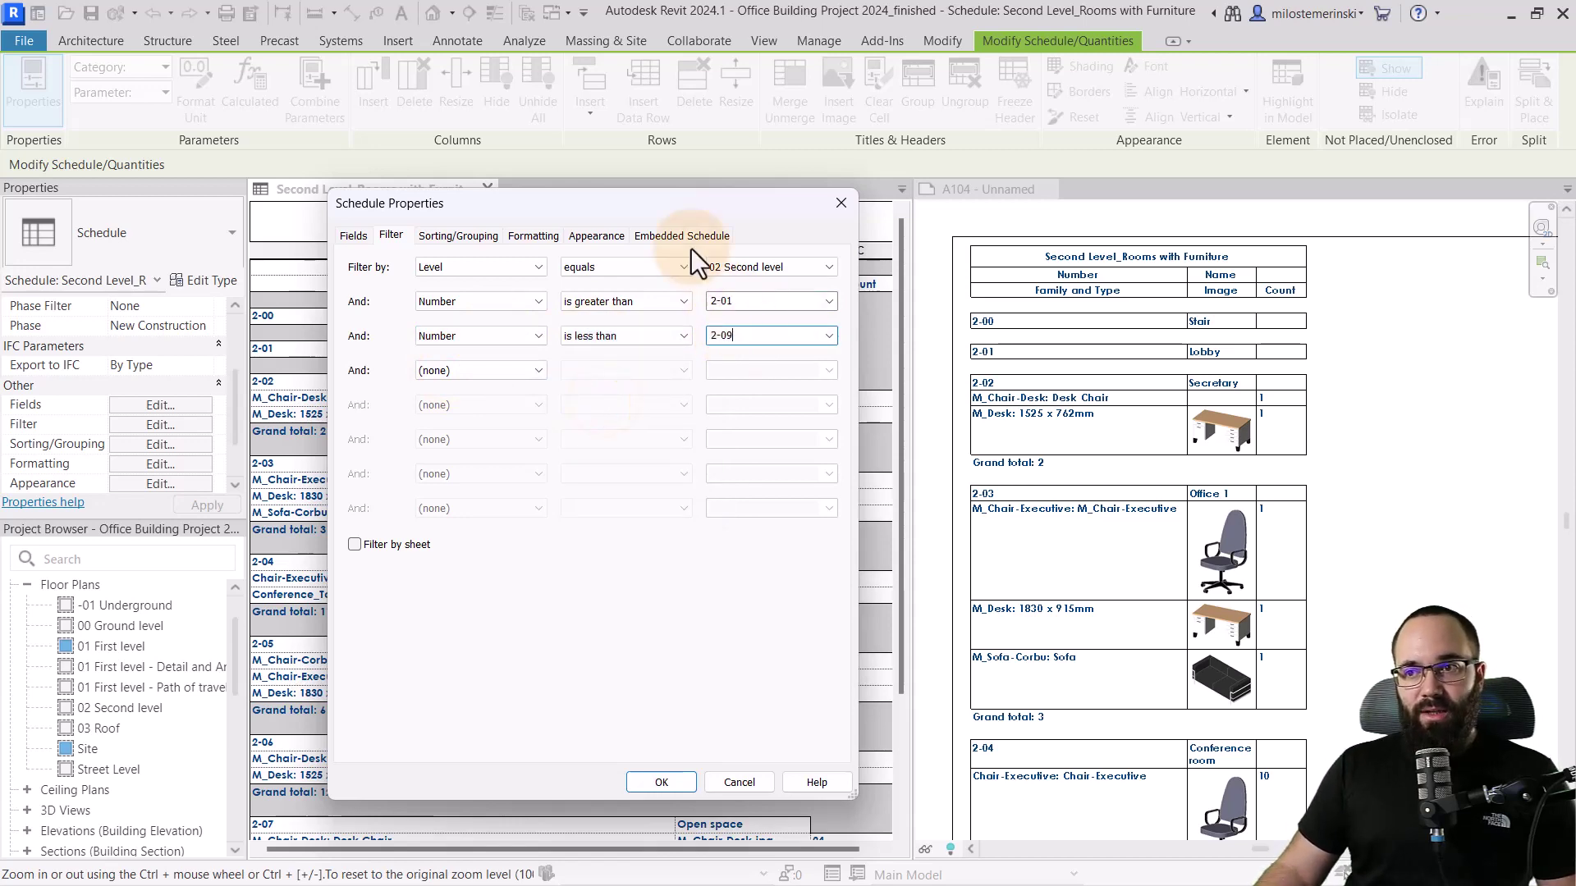
left_click_drag(656, 209, 1136, 205)
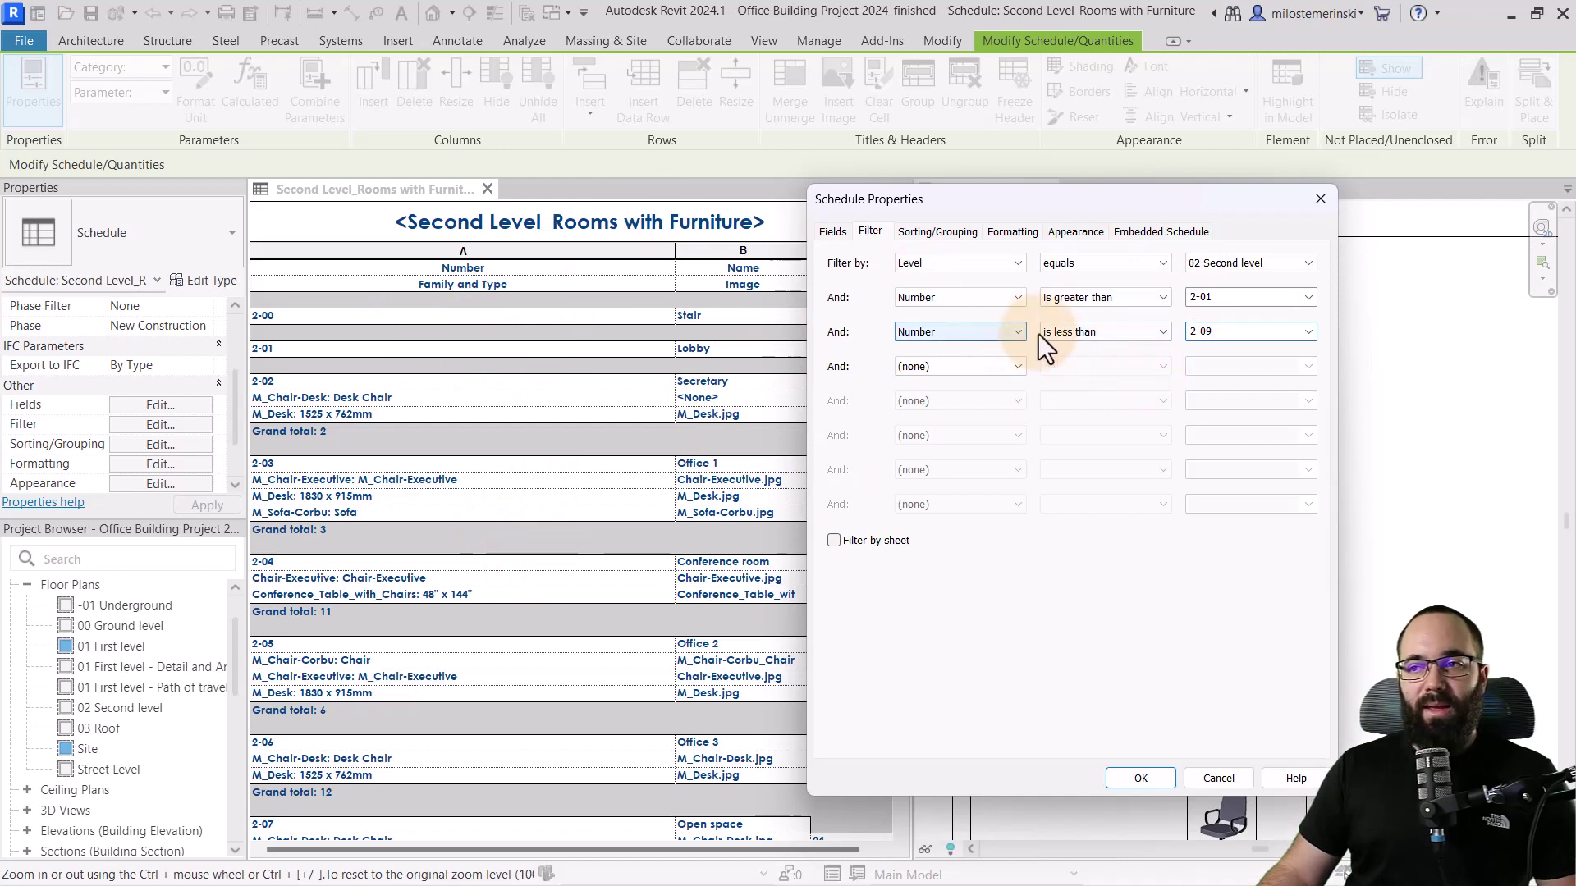
left_click_drag(1036, 198, 510, 200)
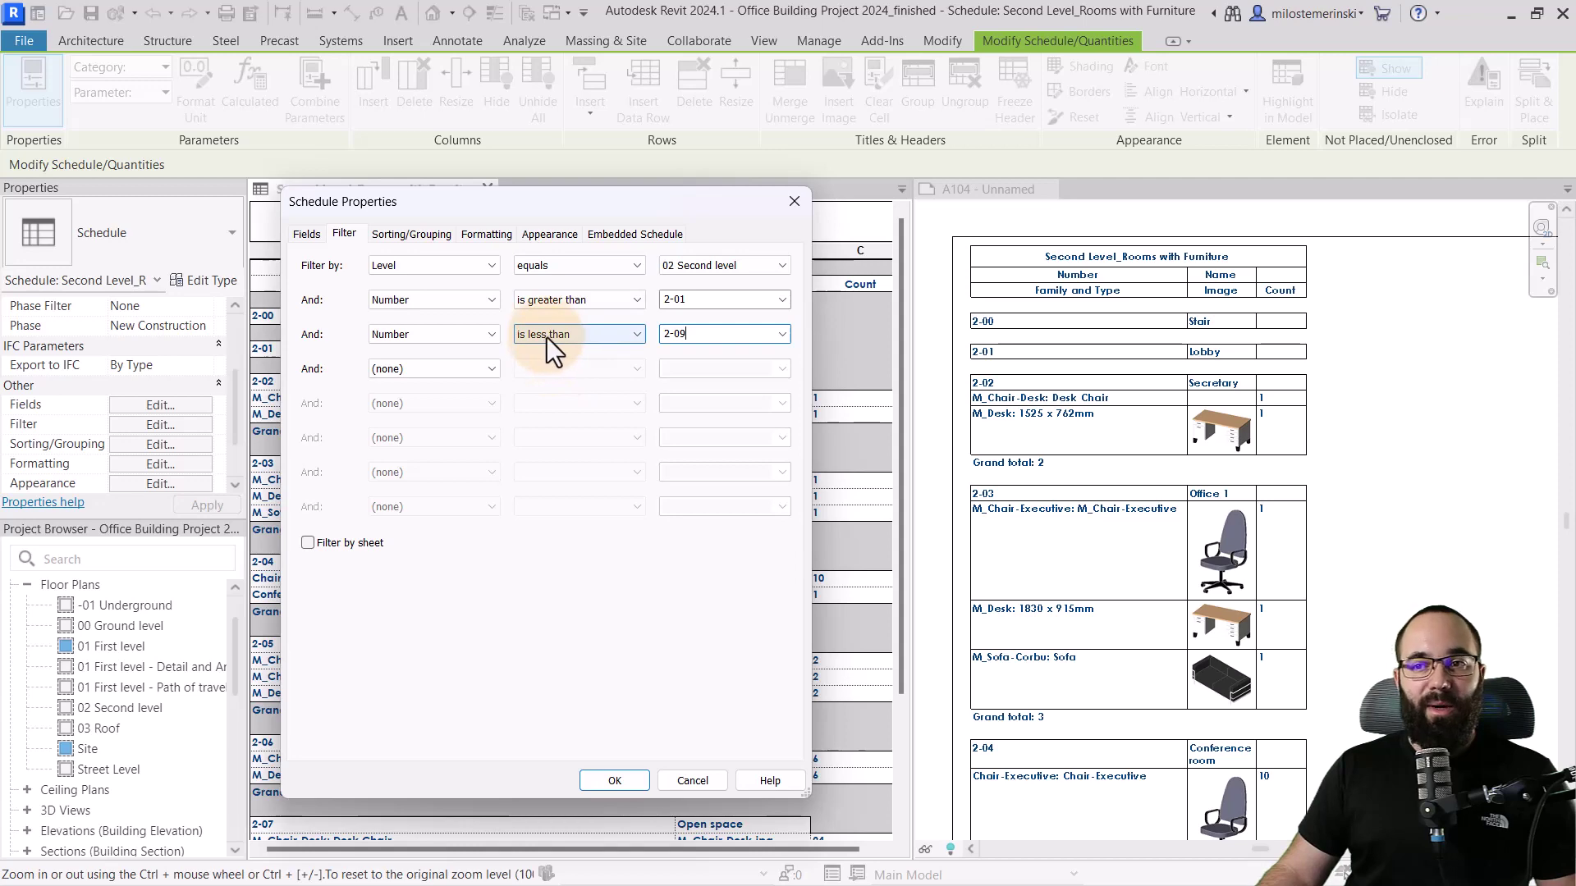
left_click(615, 781)
Close the schedule view and return to sheet A104.
left_click(428, 411)
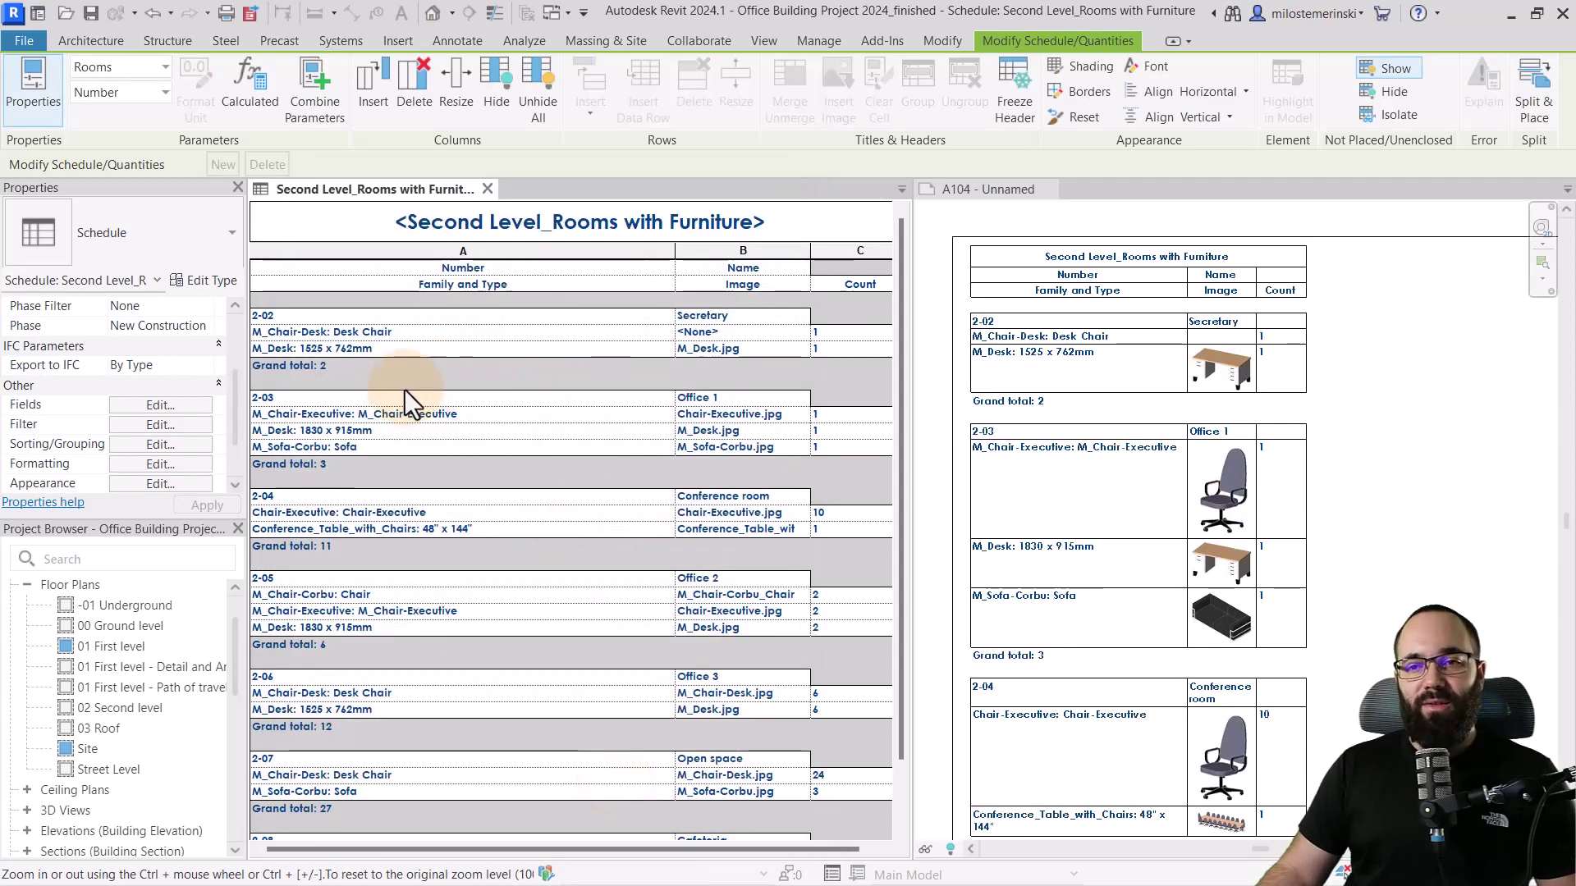
scroll(949, 400, "down", 4)
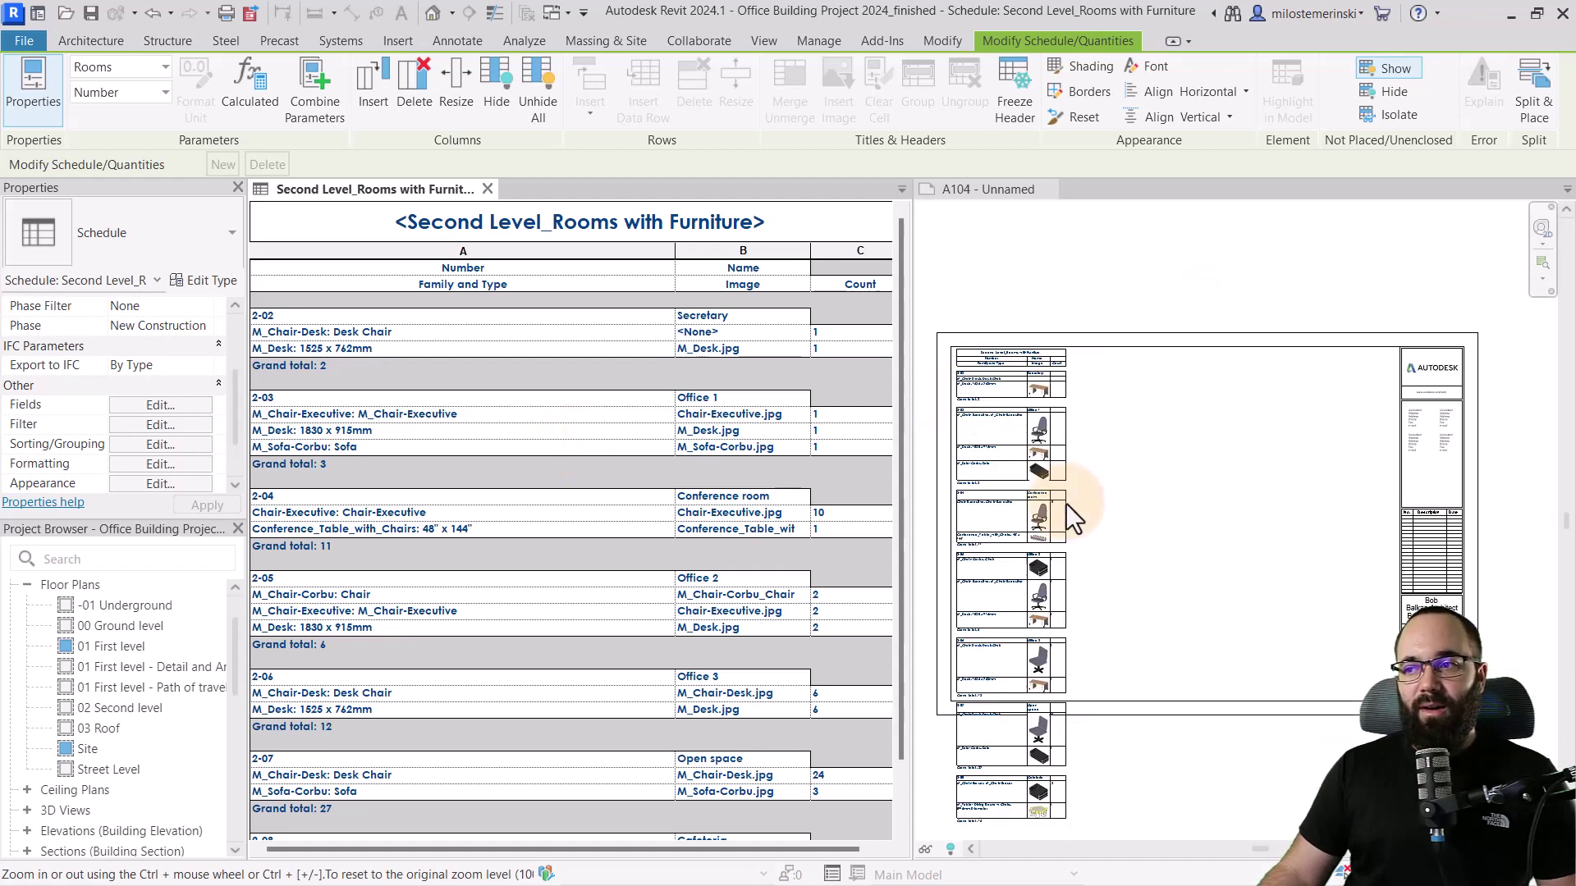
left_click(1067, 505)
middle_click_drag(1136, 527, 1136, 481)
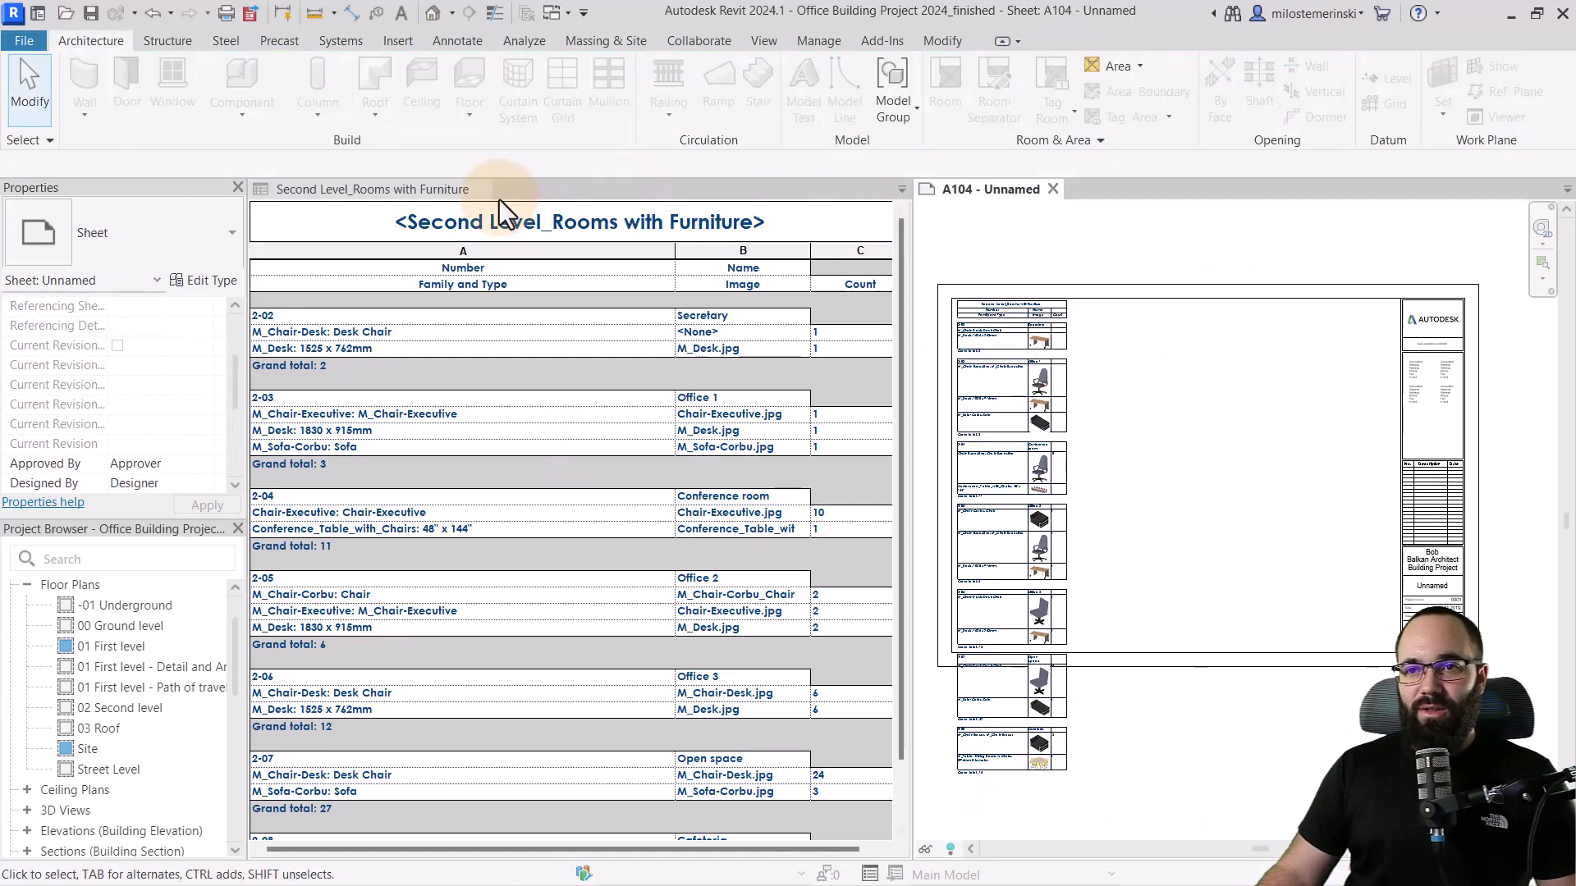
left_click(476, 190)
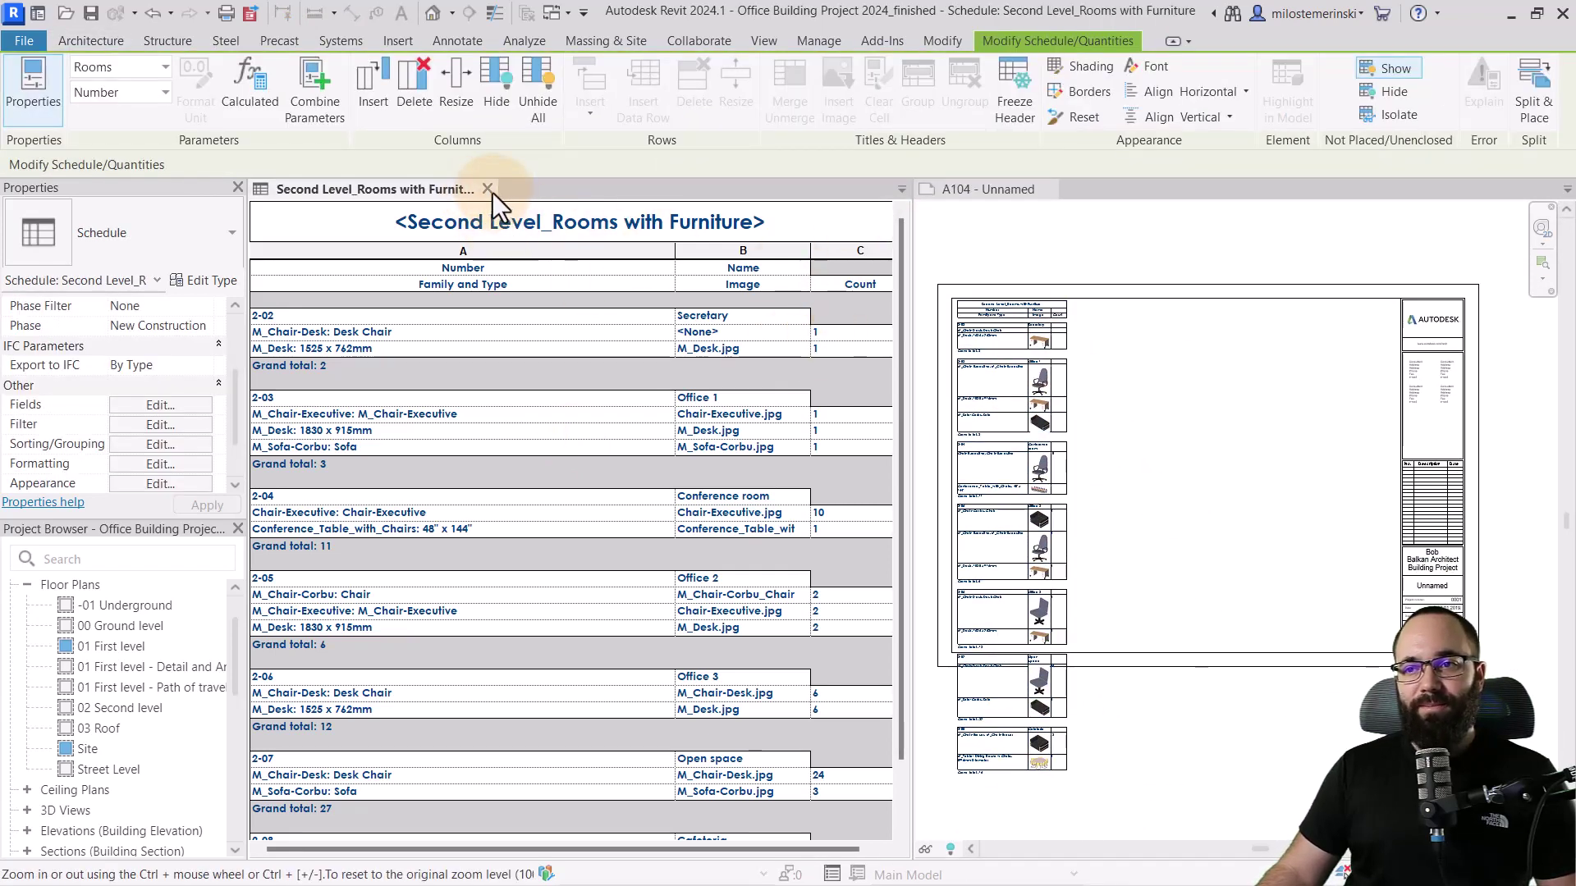
left_click(488, 190)
scroll(458, 445, "up", 4)
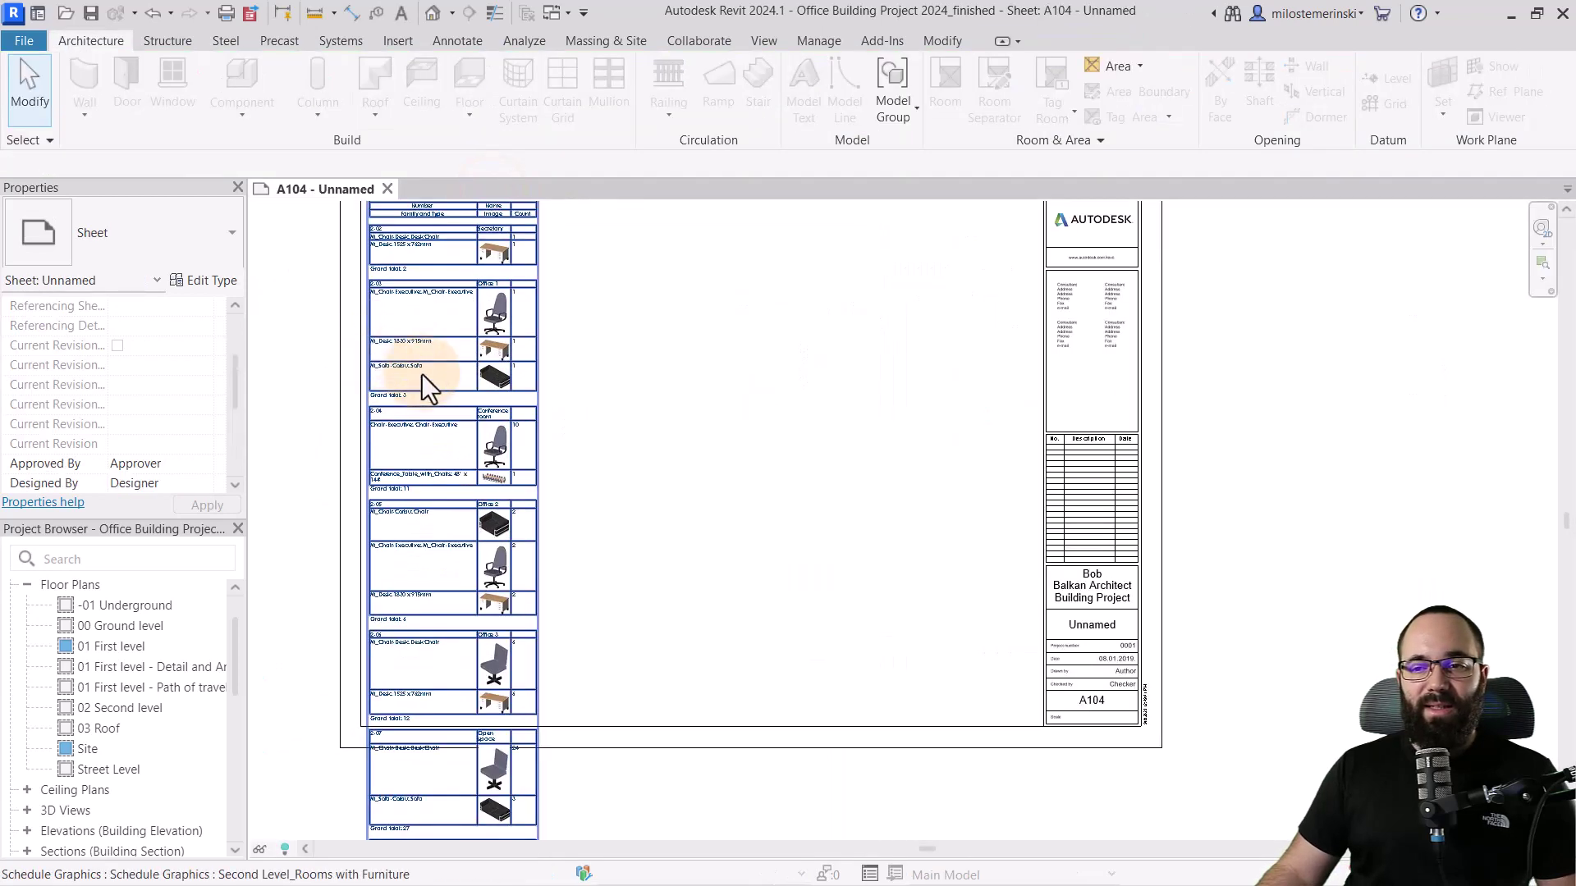
middle_click_drag(497, 406, 651, 519)
scroll(493, 394, "up", 3)
scroll(622, 405, "down", 2)
Split the placed schedule on A104 into a second column.
left_click(517, 408)
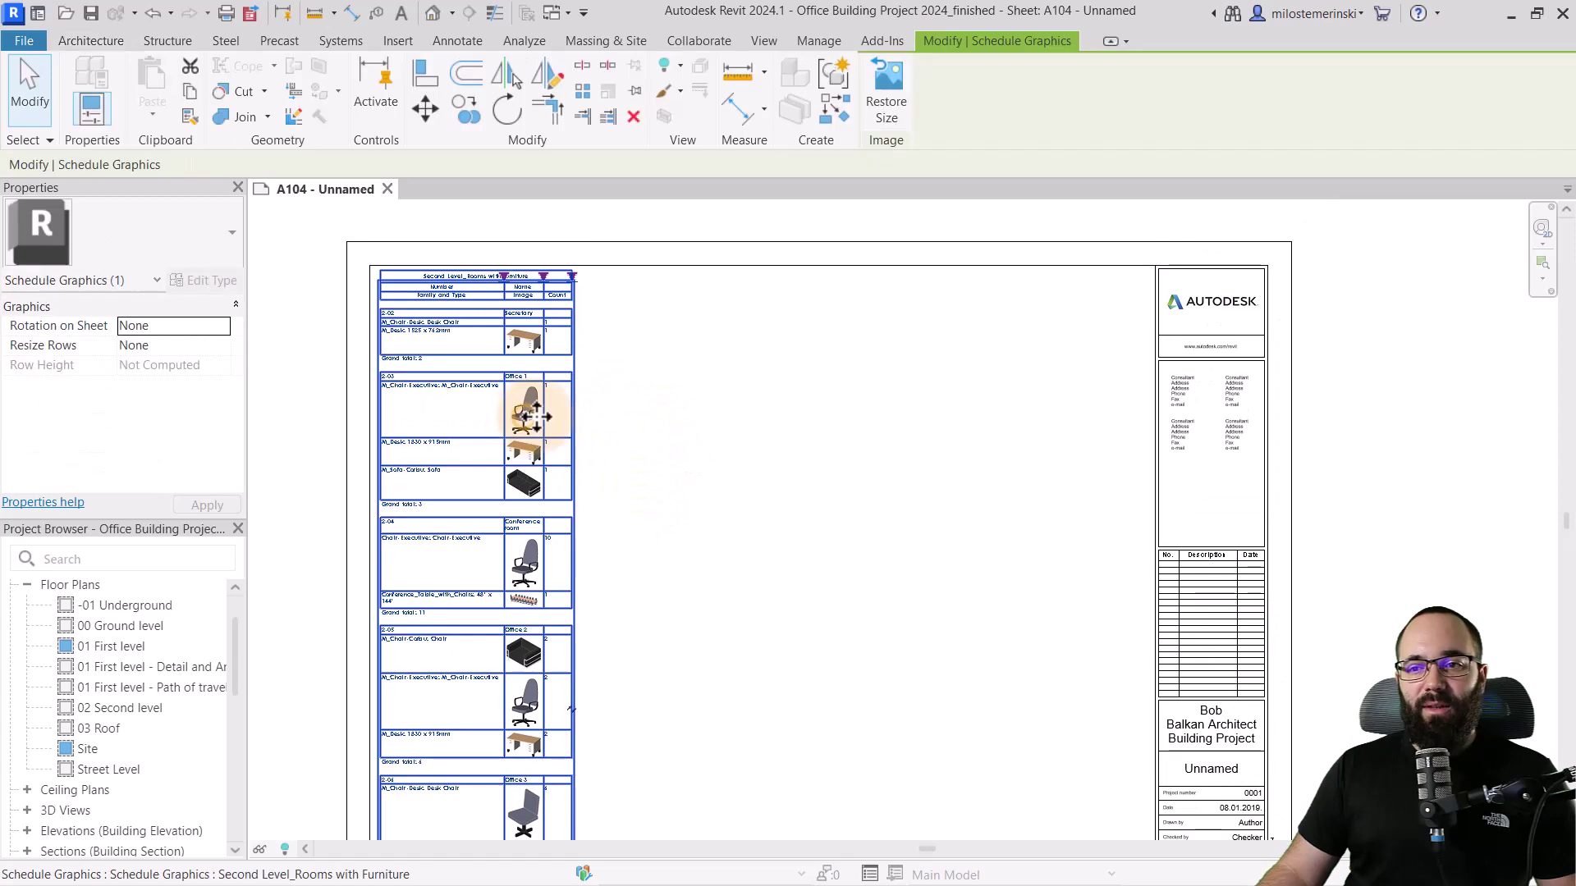
left_click(567, 722)
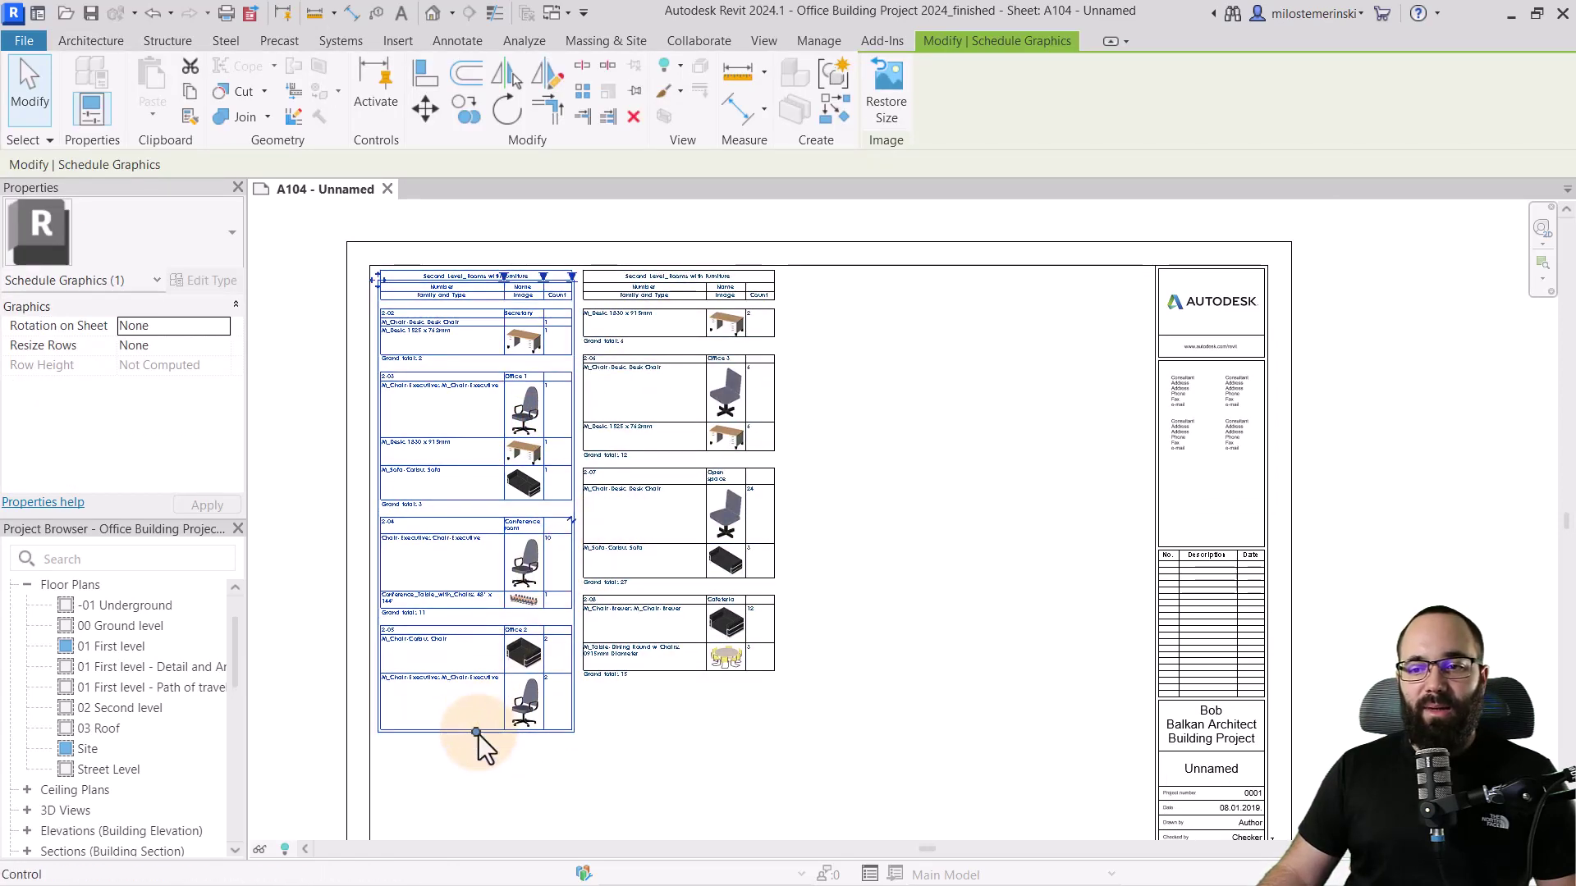
left_click_drag(476, 732, 476, 772)
left_click(775, 757)
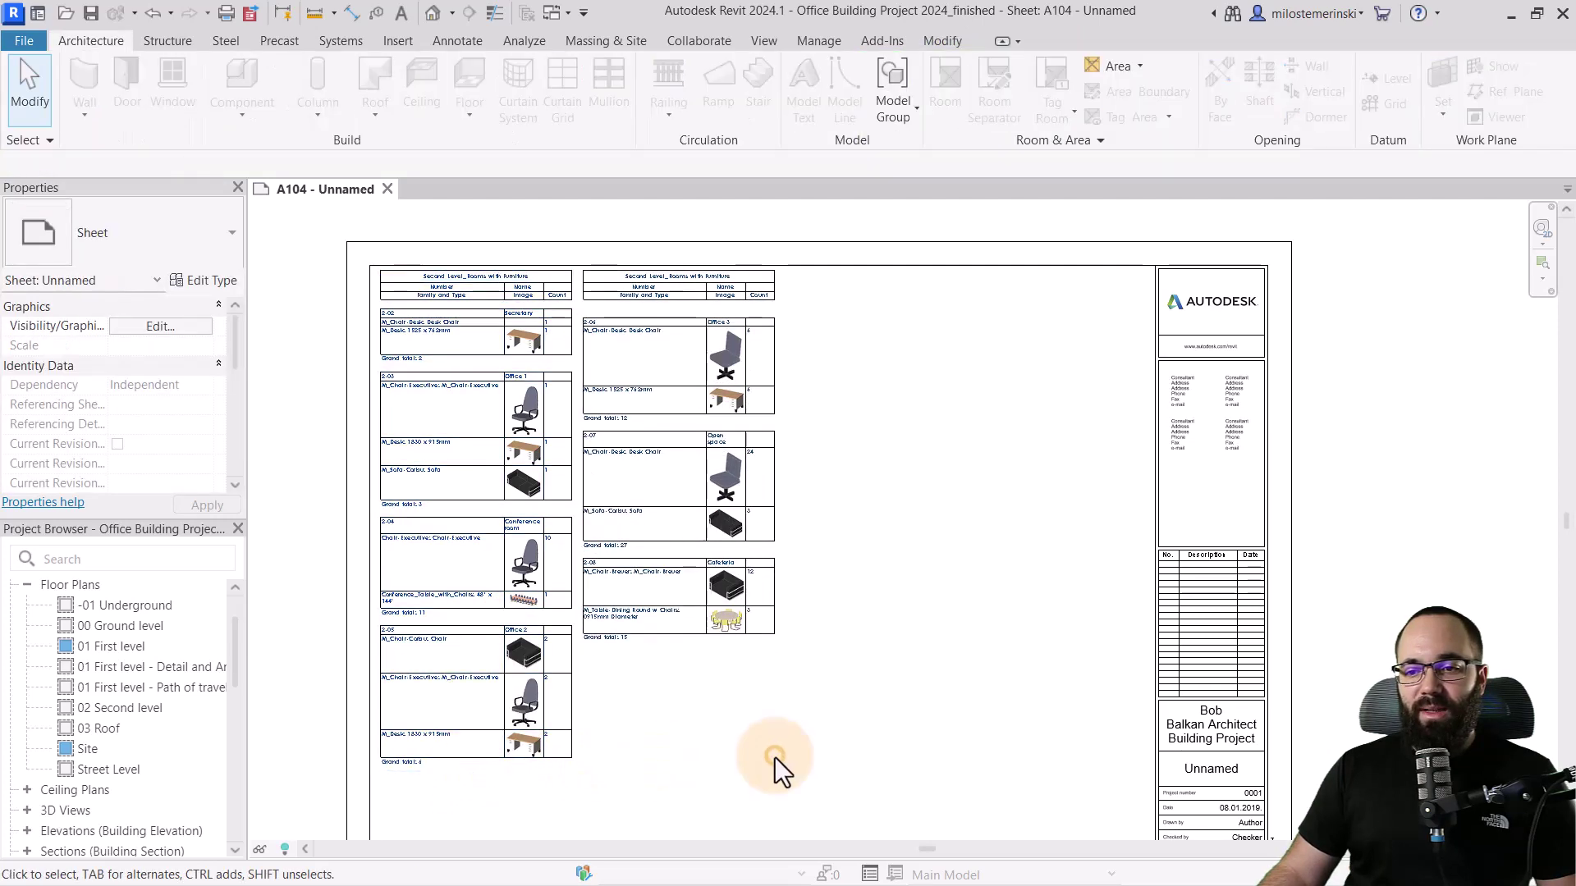
Adjust the first column's length so rooms 2-02 to 2-05 sit left and 2-06 to 2-08 right.
scroll(649, 697, "up", 3)
left_click(563, 716)
left_click(480, 783)
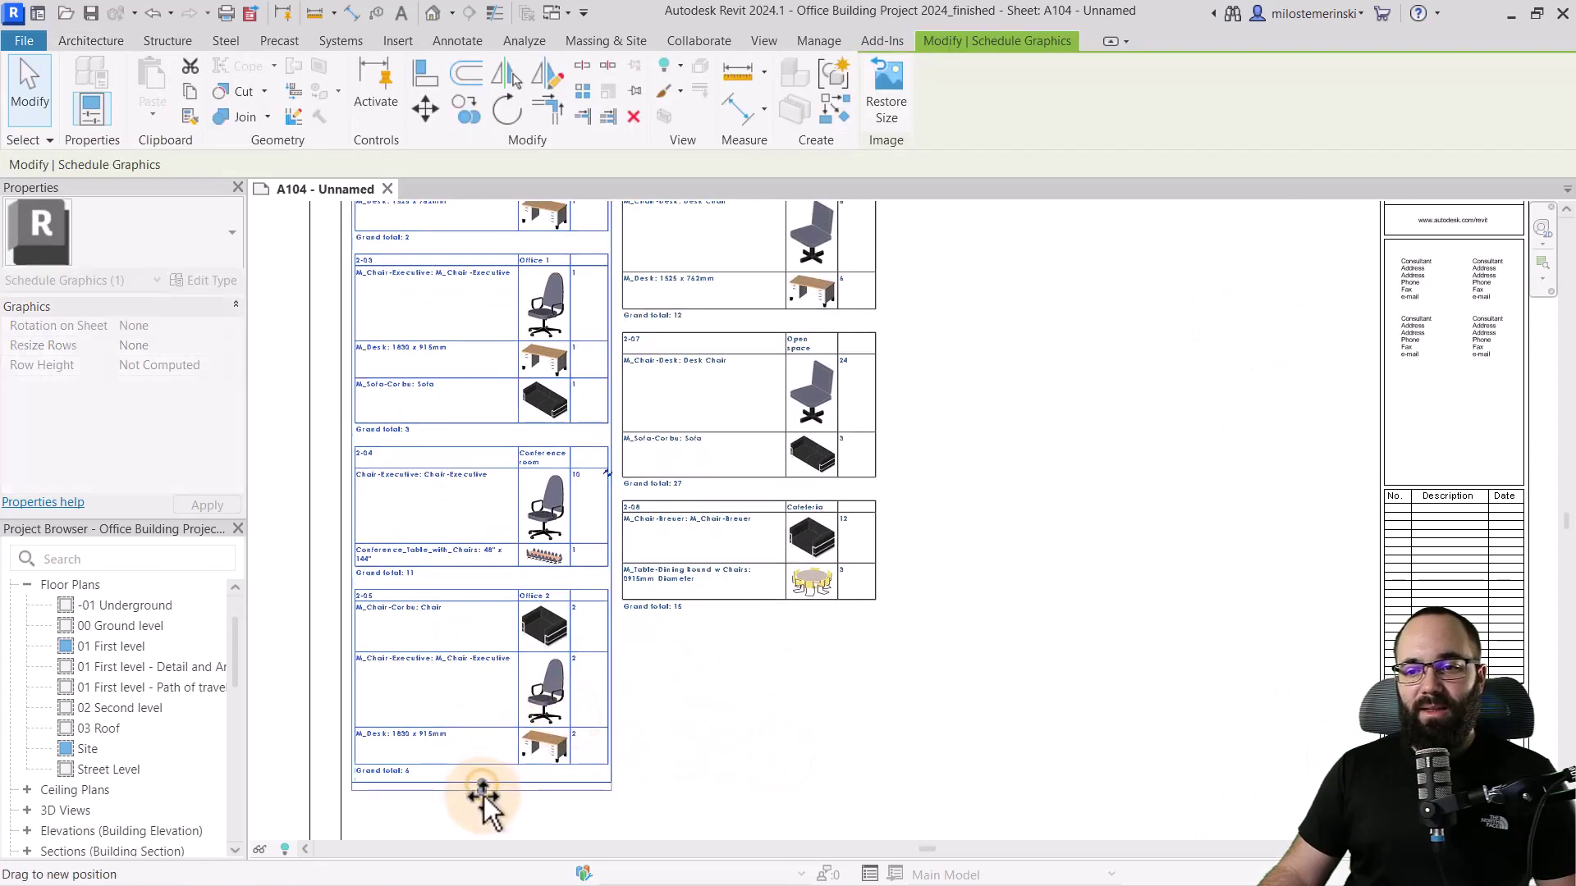
left_click_drag(483, 792, 608, 780)
left_click(696, 711)
scroll(694, 698, "down", 4)
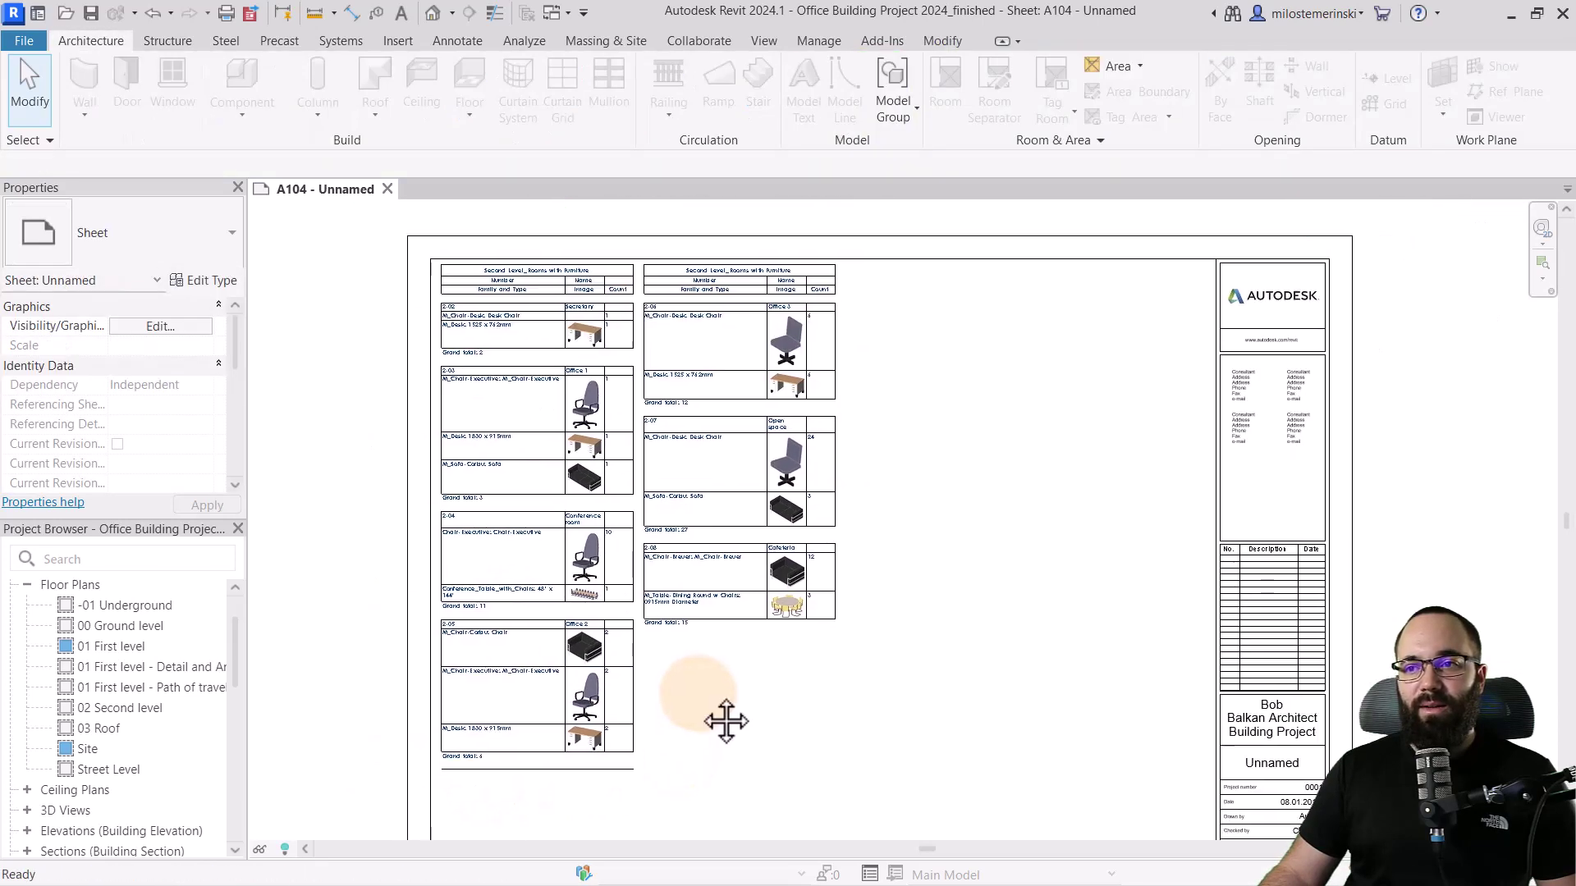
scroll(612, 361, "up", 3)
middle_click_drag(530, 367, 593, 412)
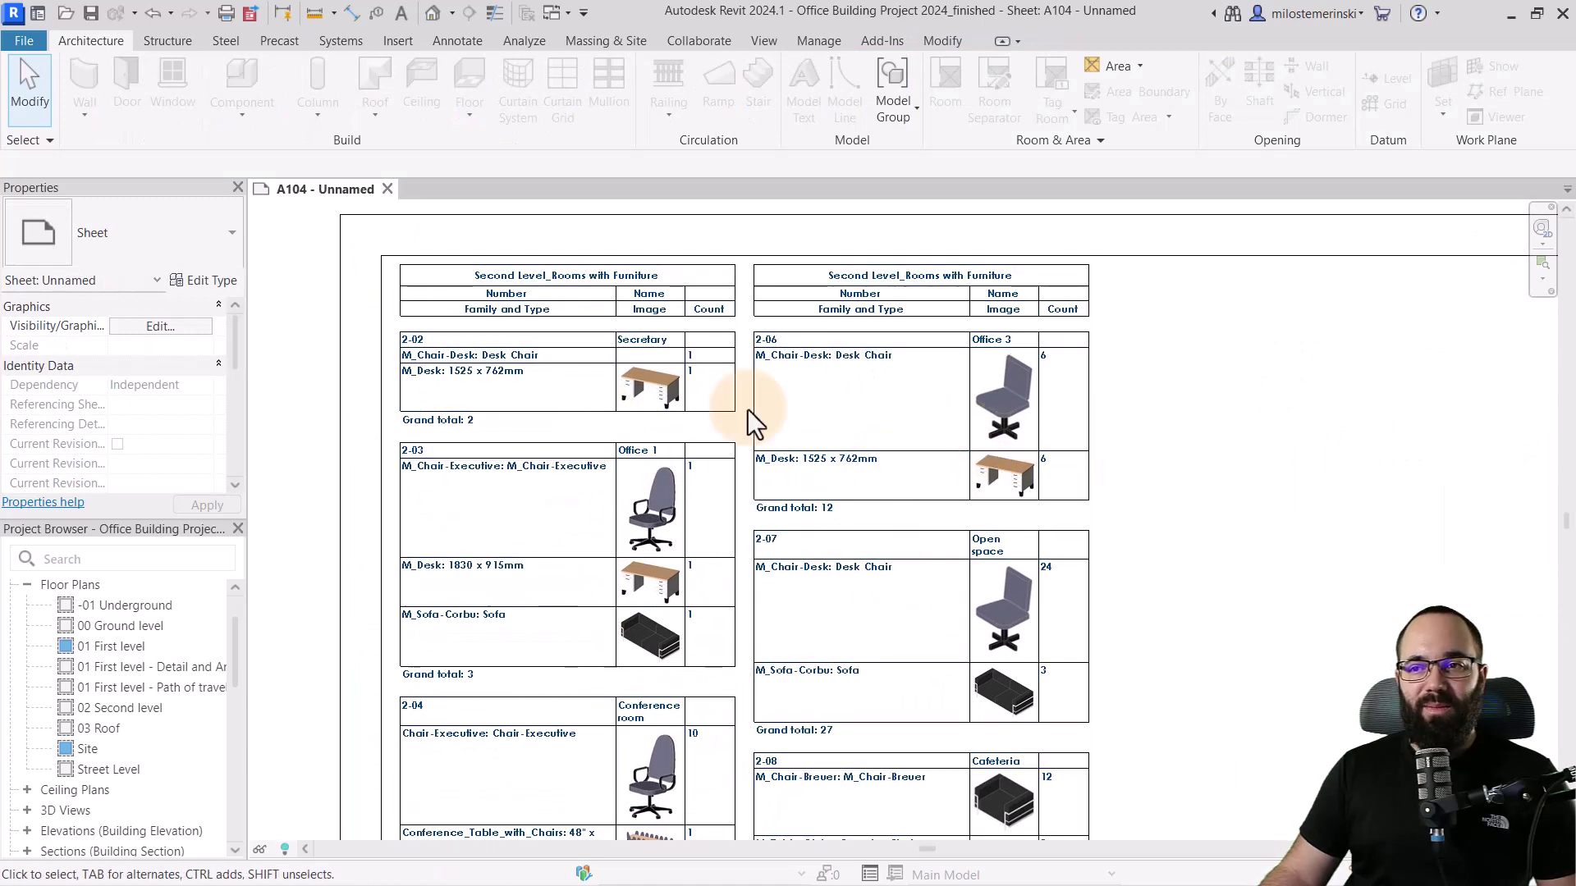
scroll(653, 407, "up", 3)
scroll(377, 288, "down", 2)
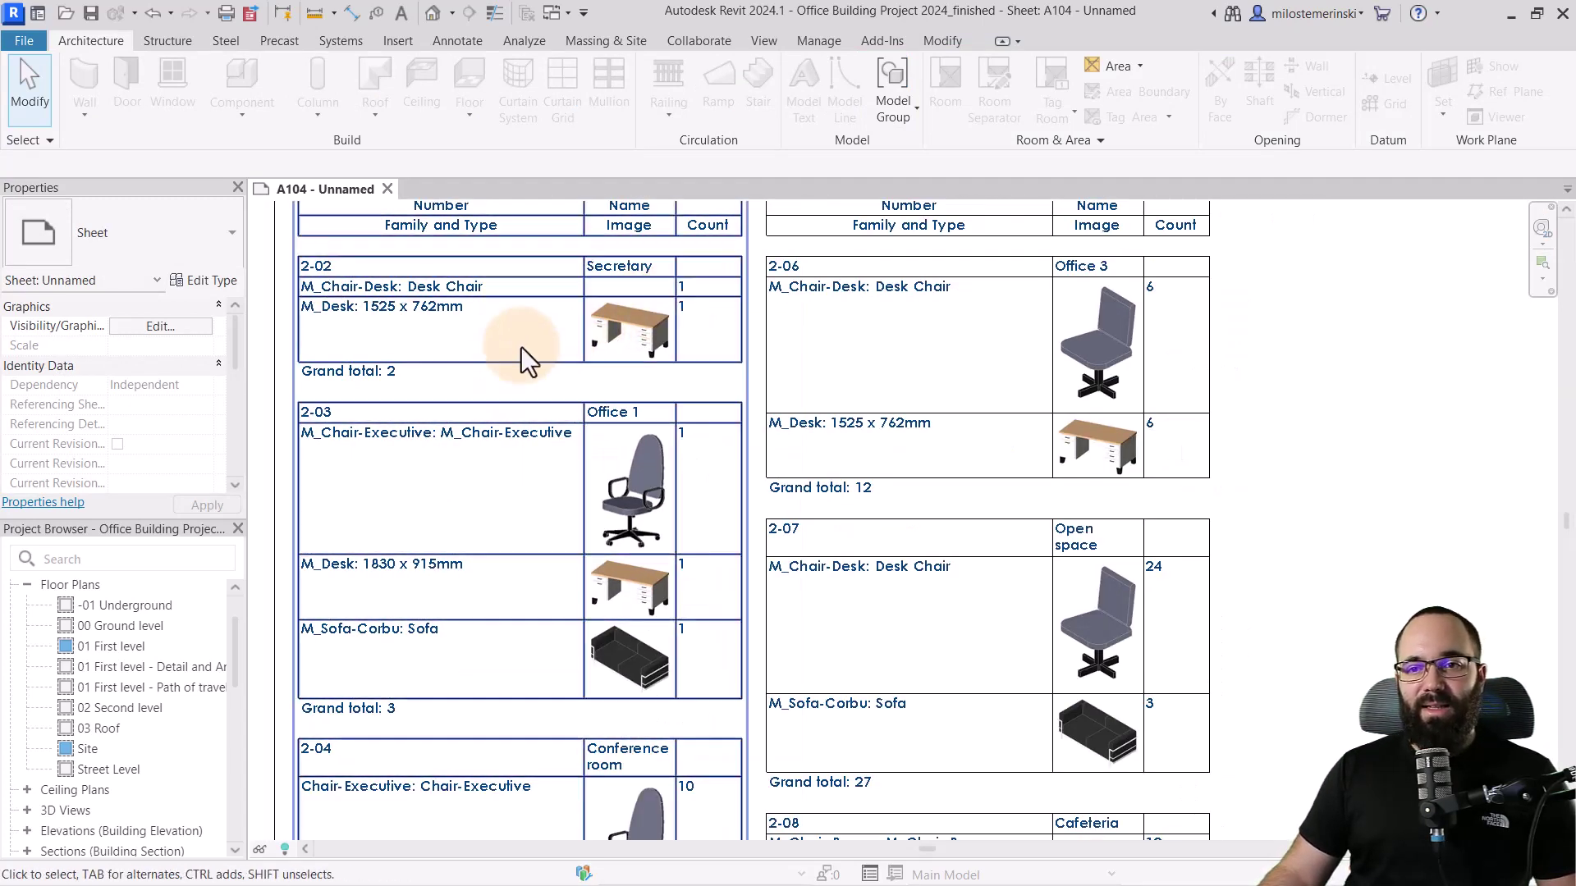
scroll(520, 347, "down", 4)
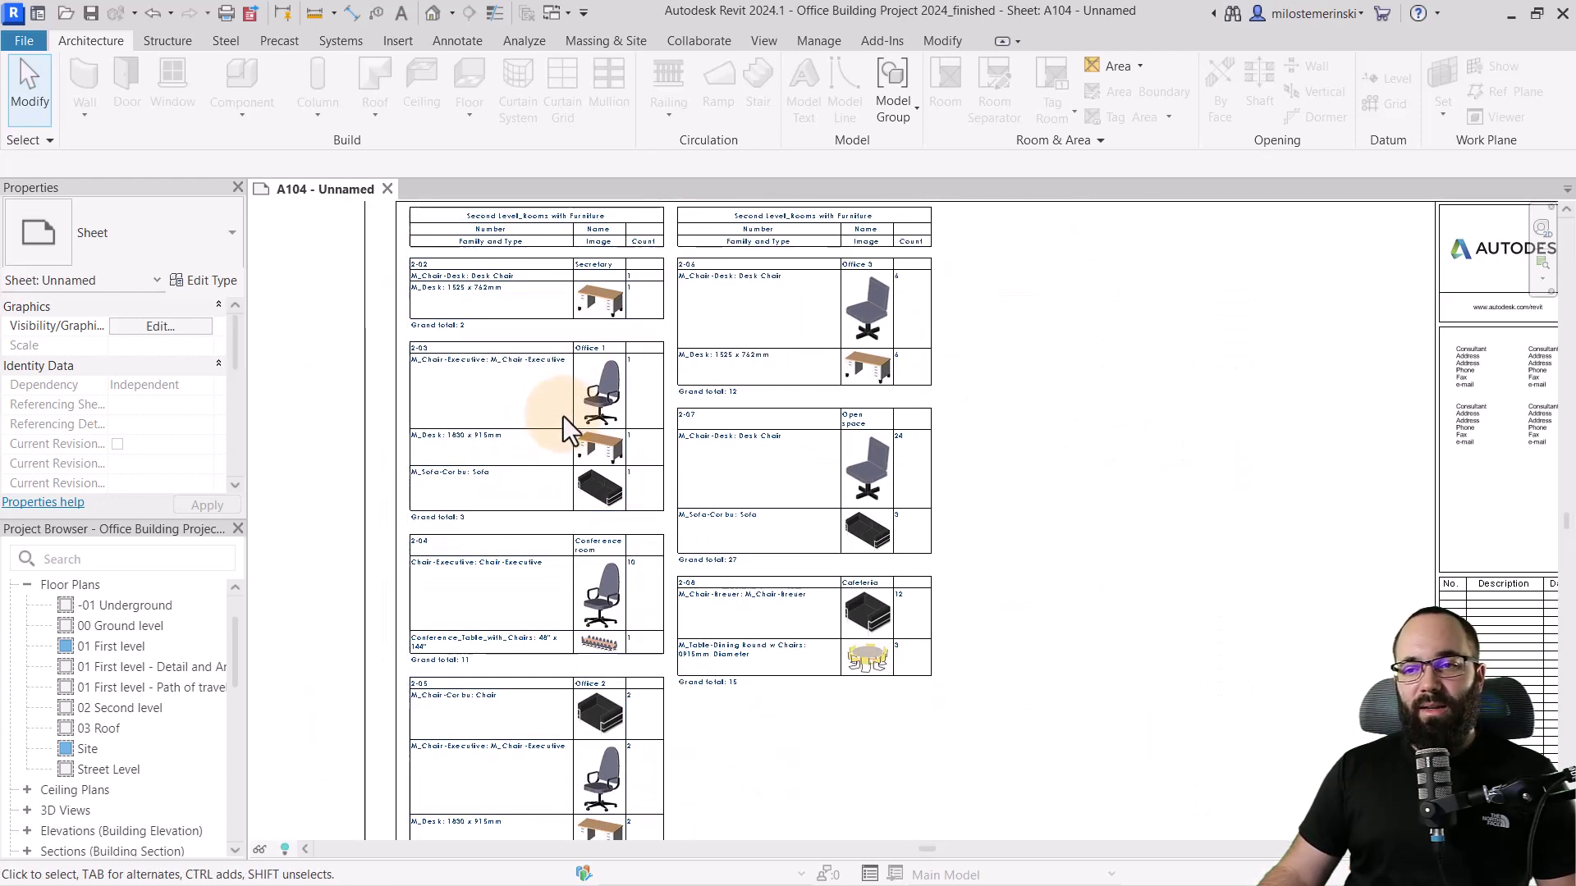
scroll(599, 519, "up", 3)
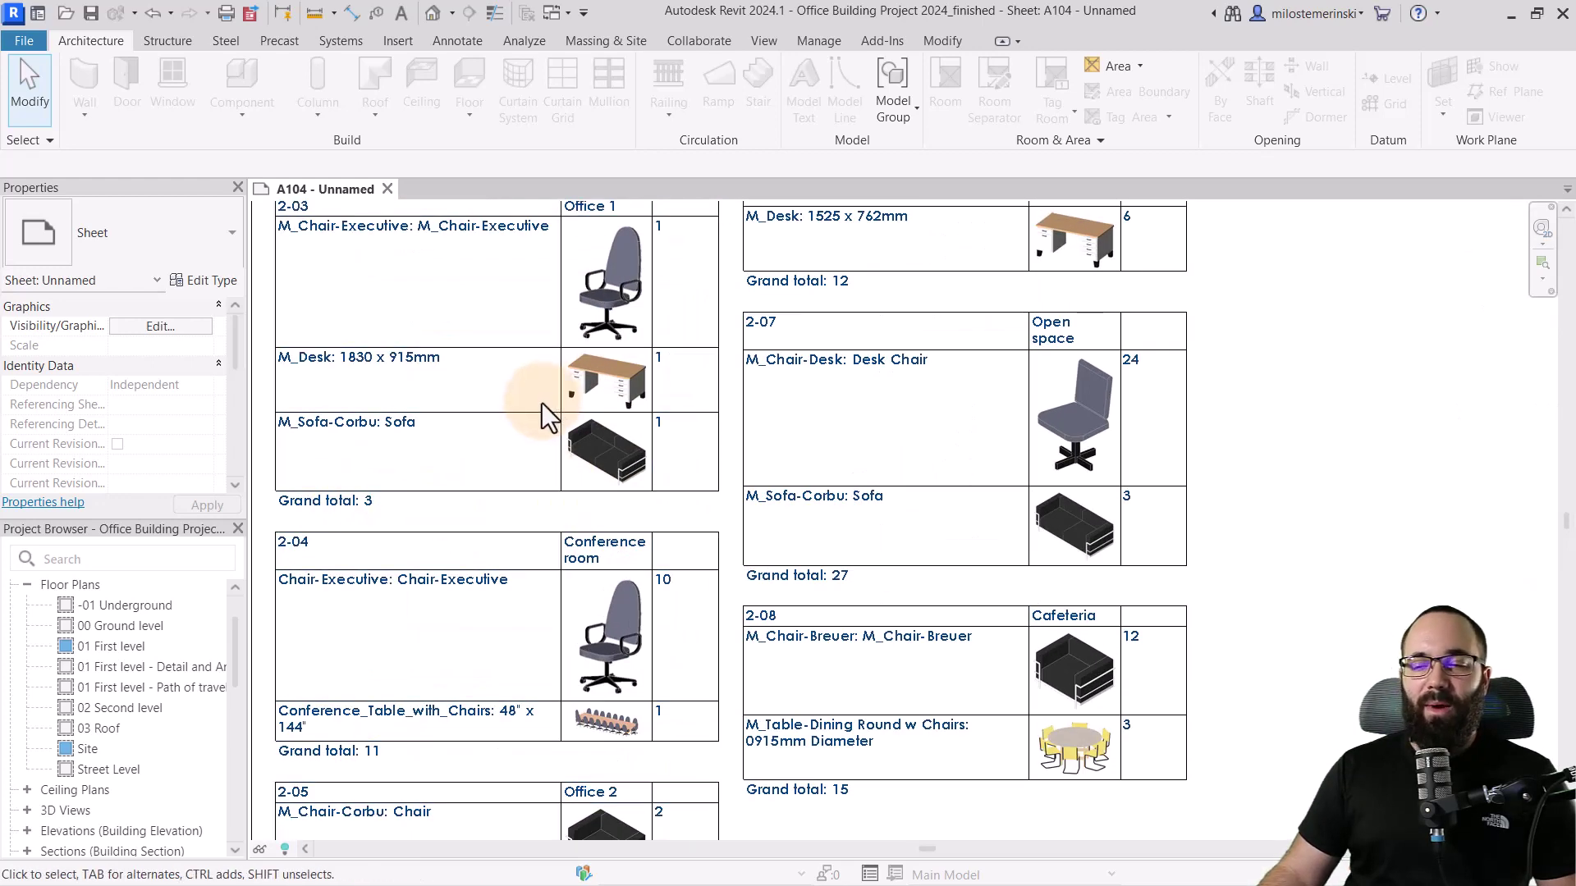
scroll(540, 402, "down", 1)
scroll(540, 402, "down", 3)
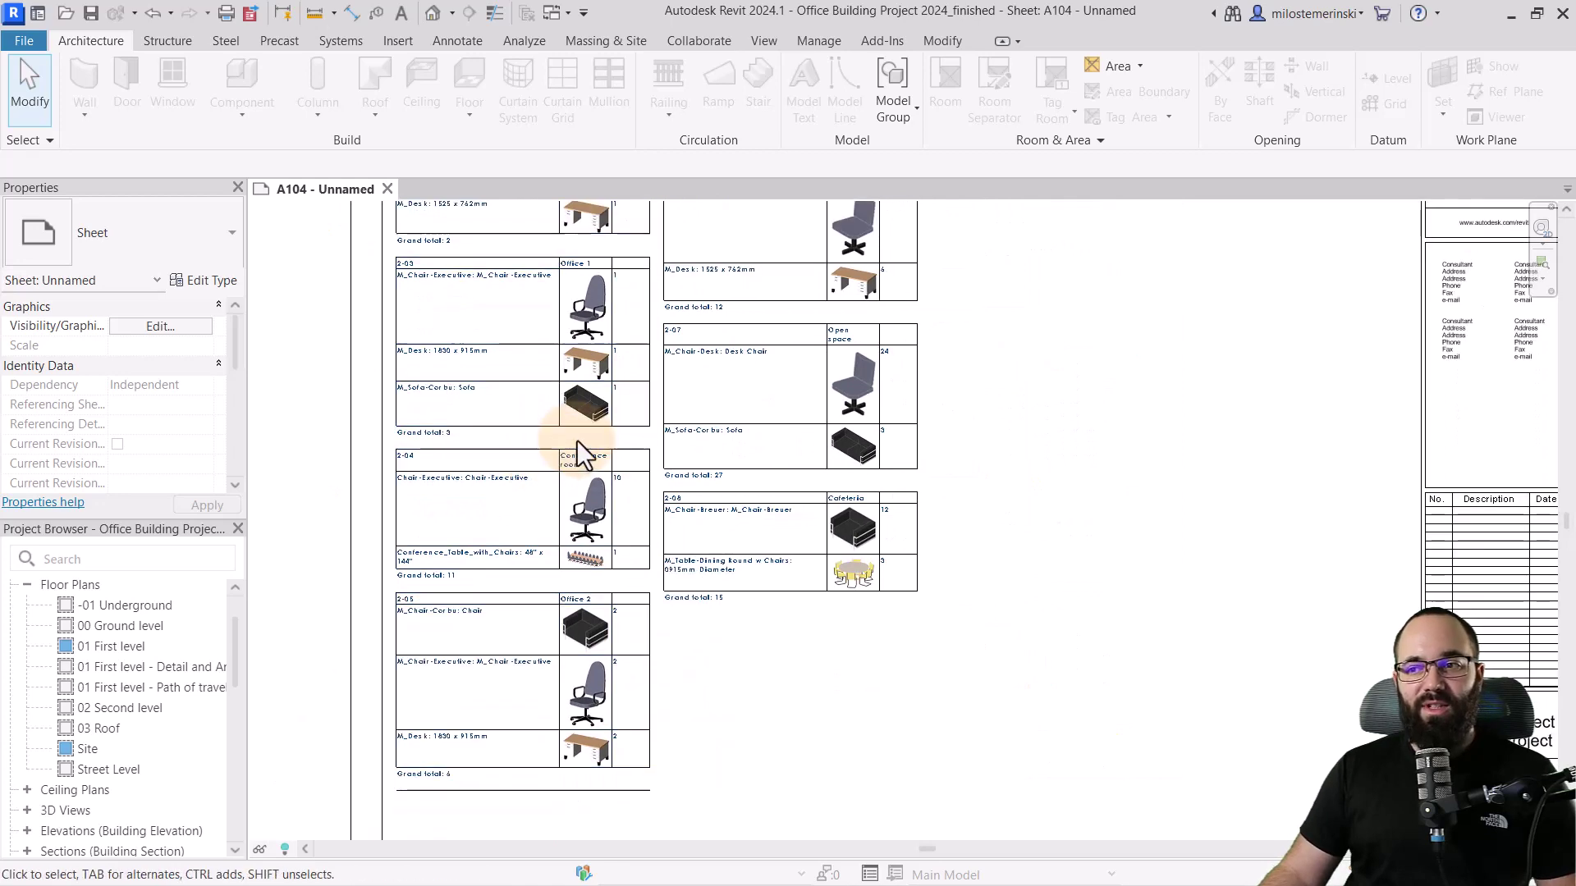
scroll(576, 442, "down", 2)
scroll(538, 501, "up", 1)
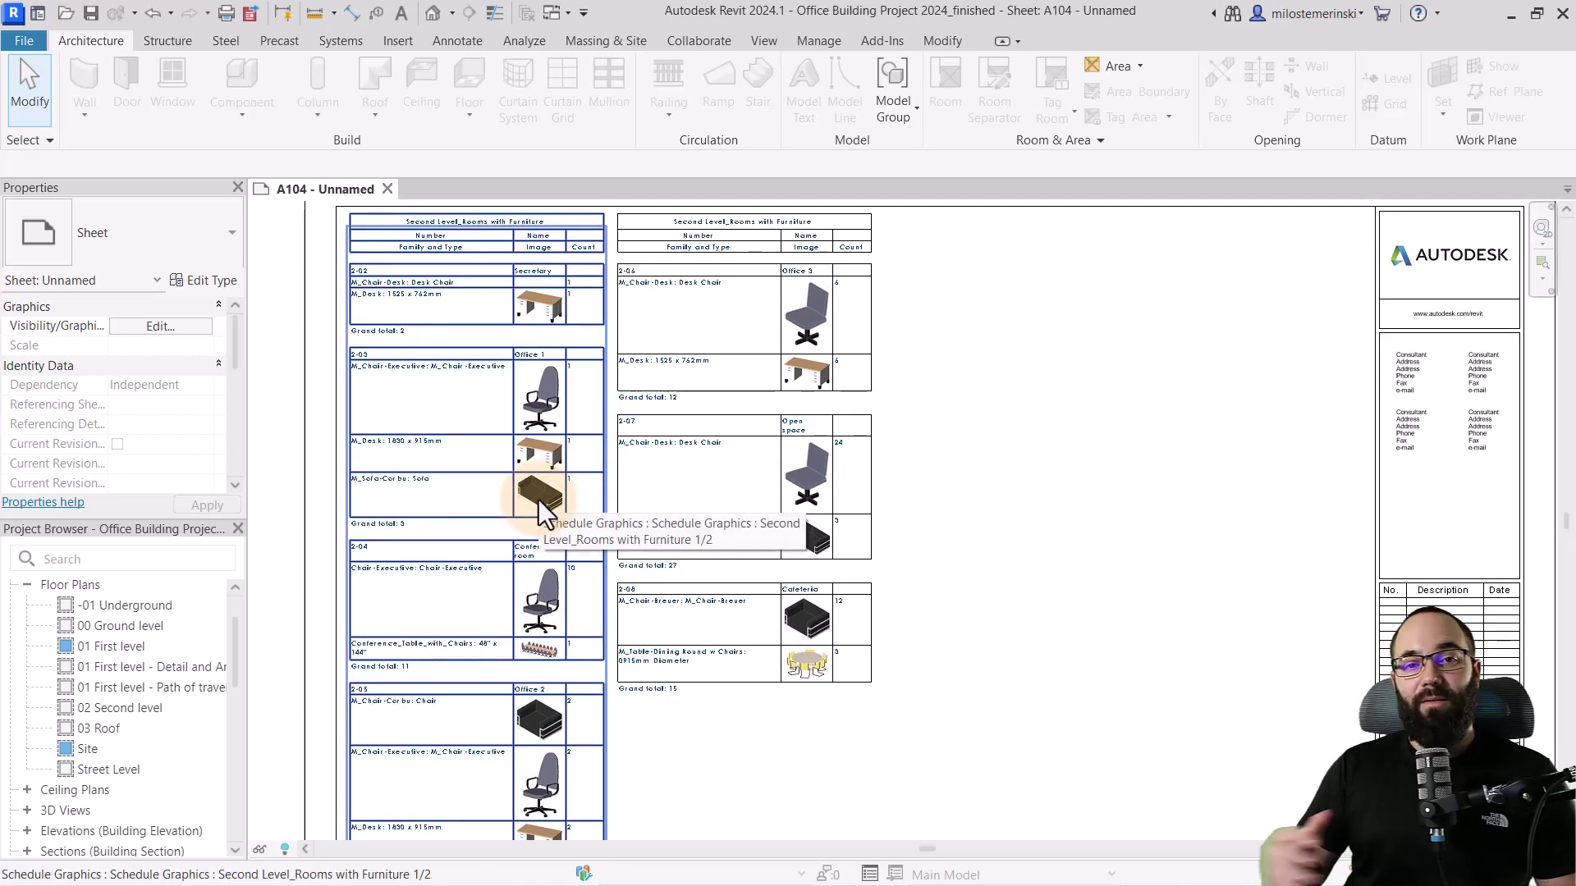